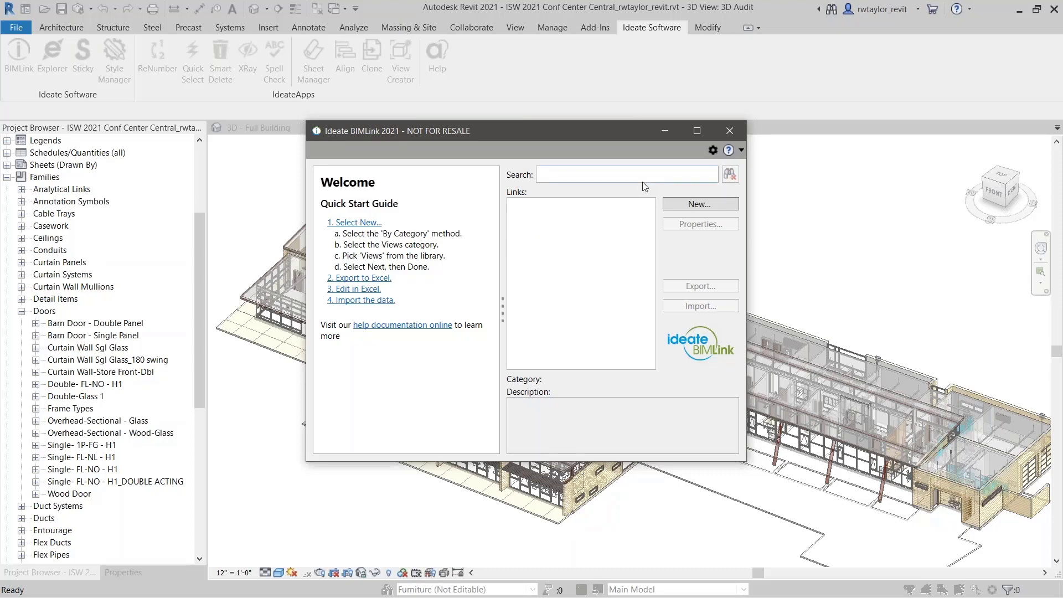
Step: Start a new link and look through the by-category and by-schedule creation methods, returning to the library browser
left_click(692, 205)
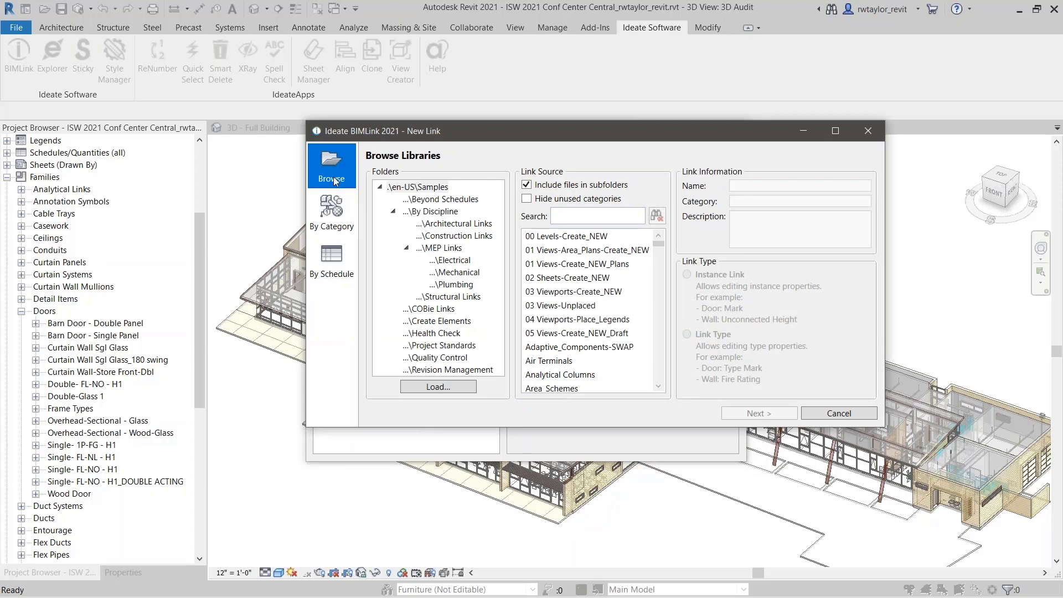
left_click(334, 221)
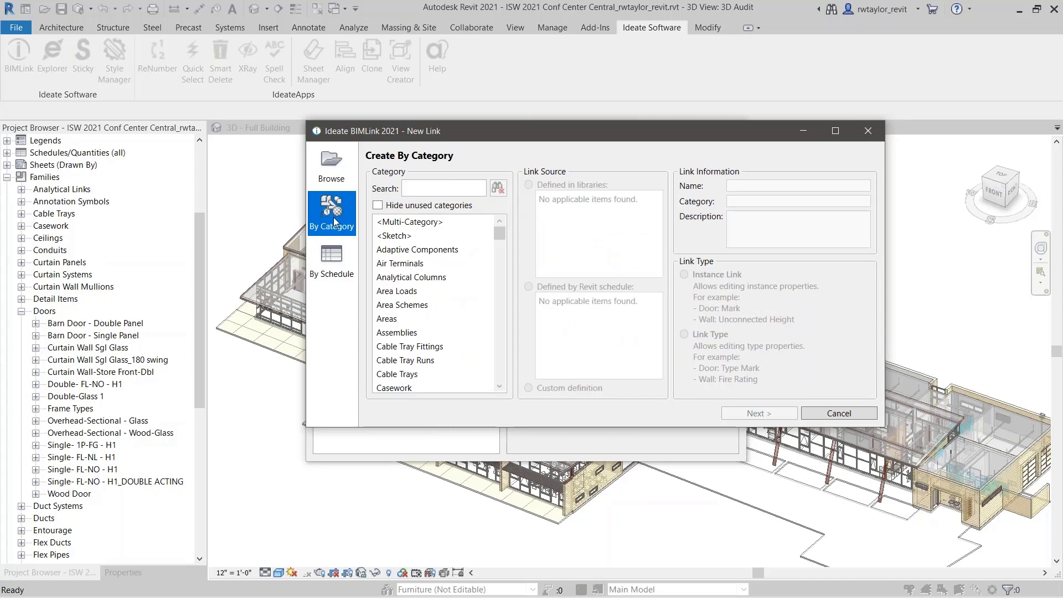
left_click(330, 261)
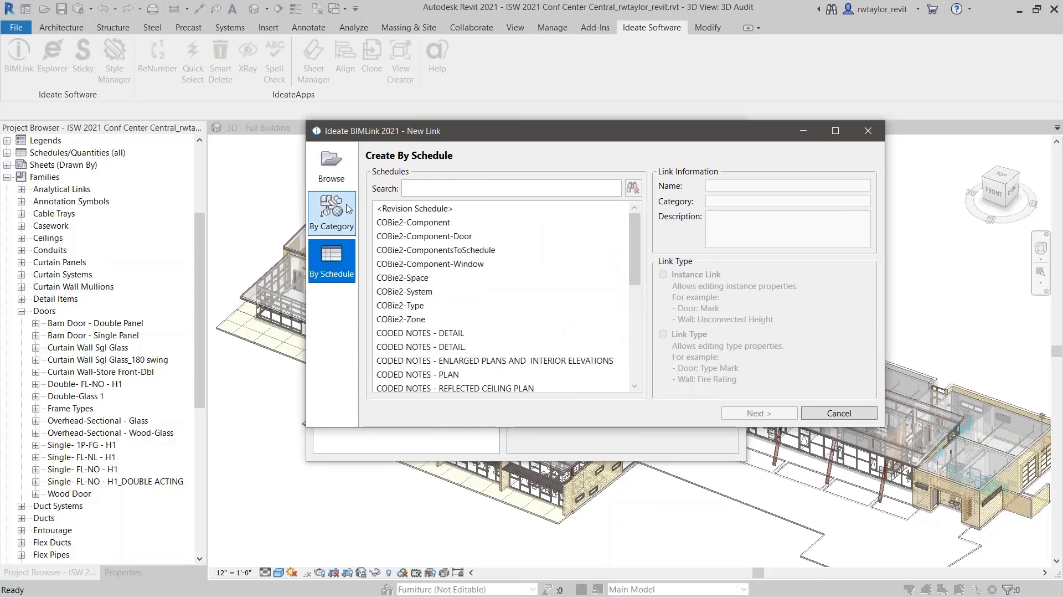
left_click(339, 181)
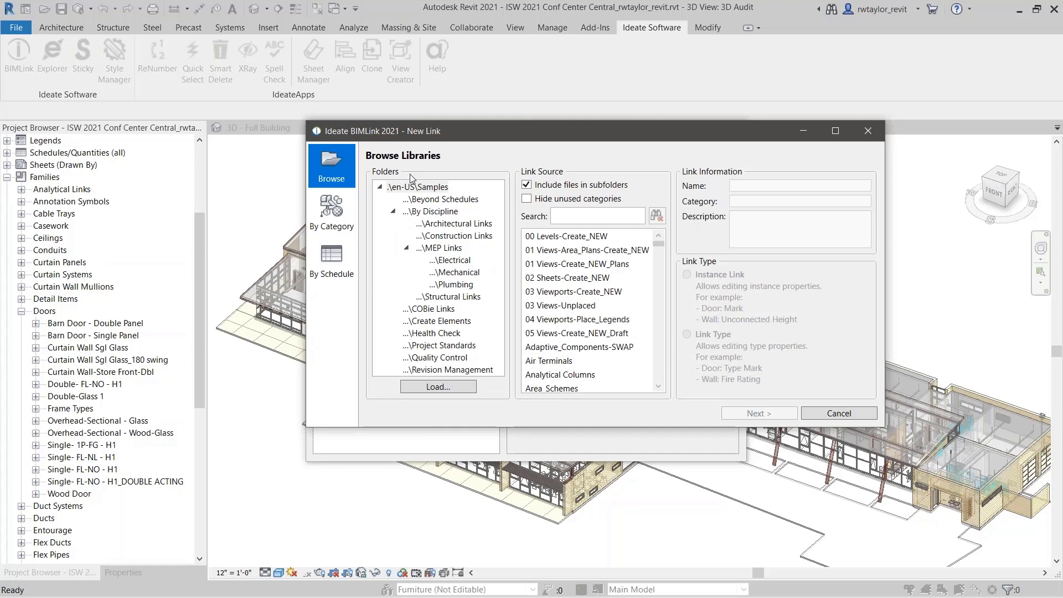
left_click_drag(471, 138, 442, 134)
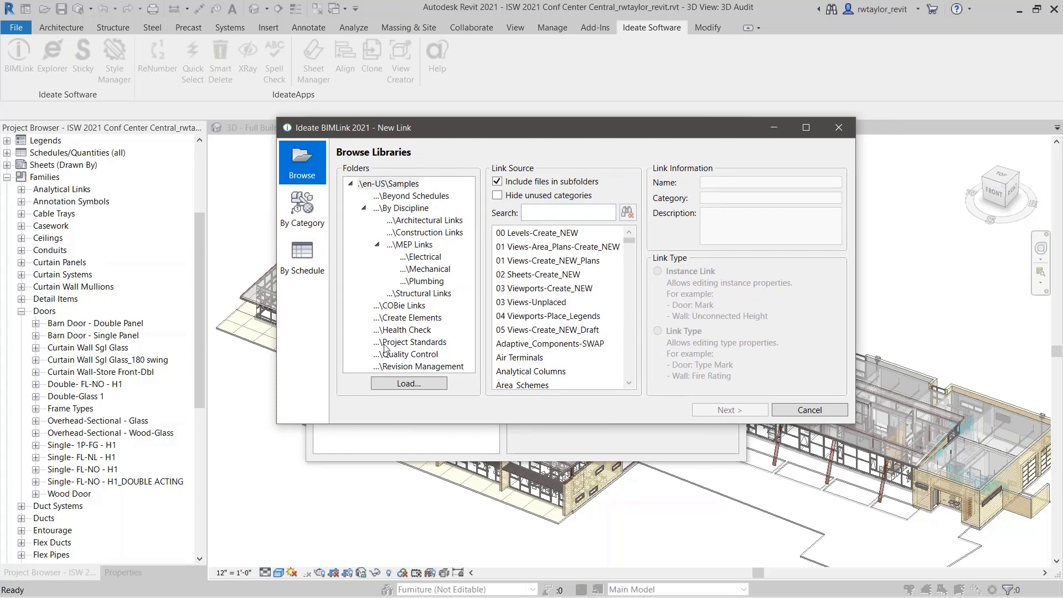
Step: Search the whole Samples library for "rename" and view the description of the Project_Stds-Rename_Types link
left_click(406, 185)
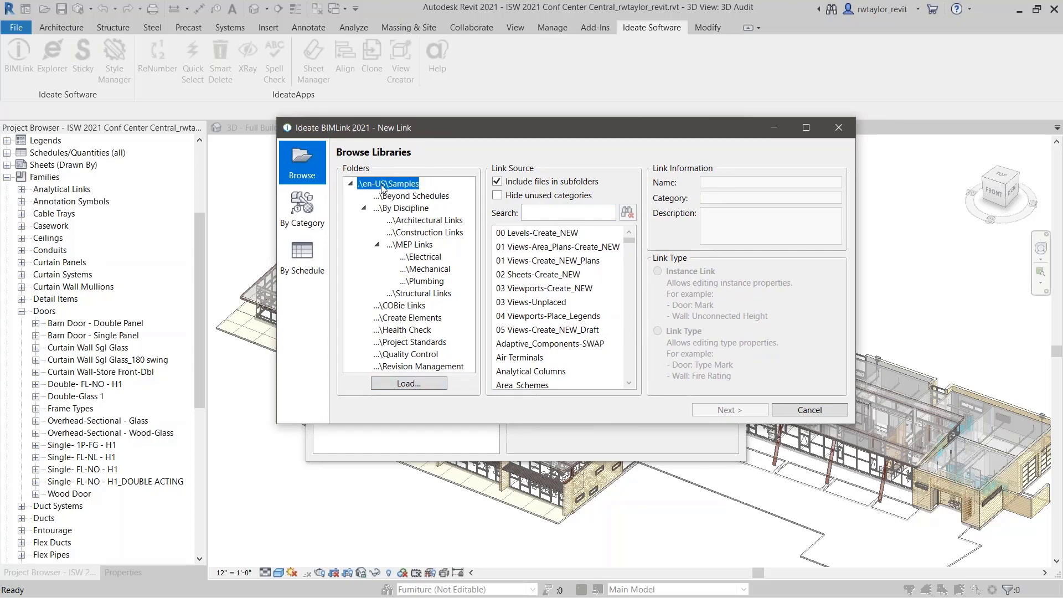
left_click(532, 212)
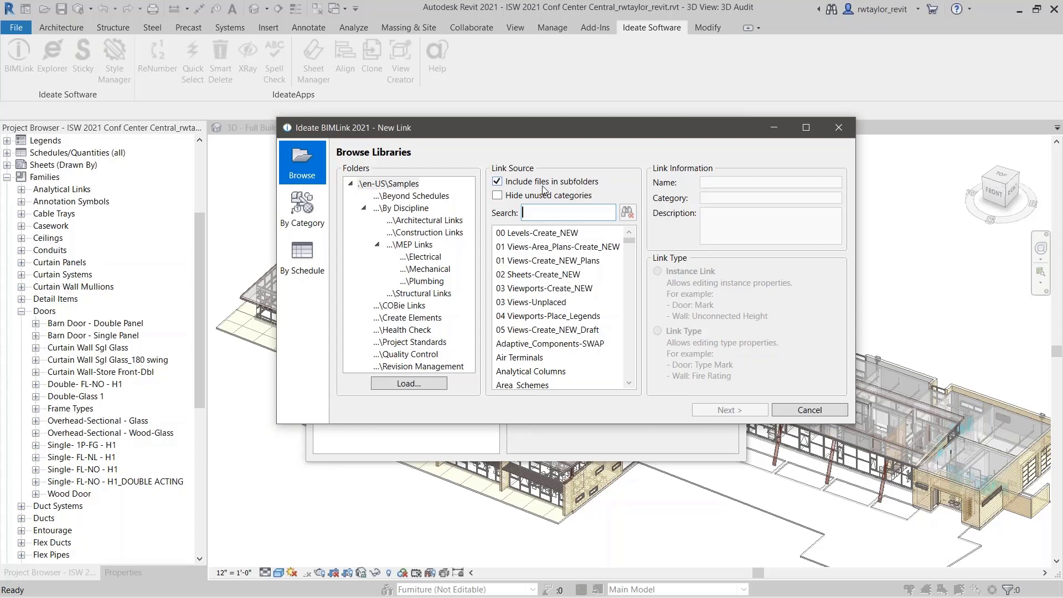
type("rename")
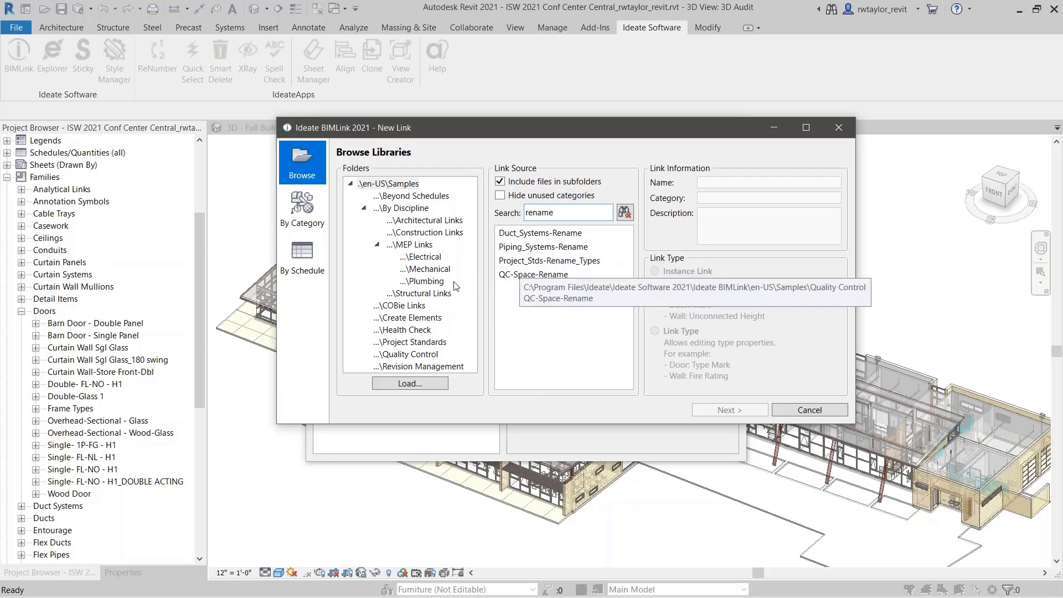
left_click(520, 266)
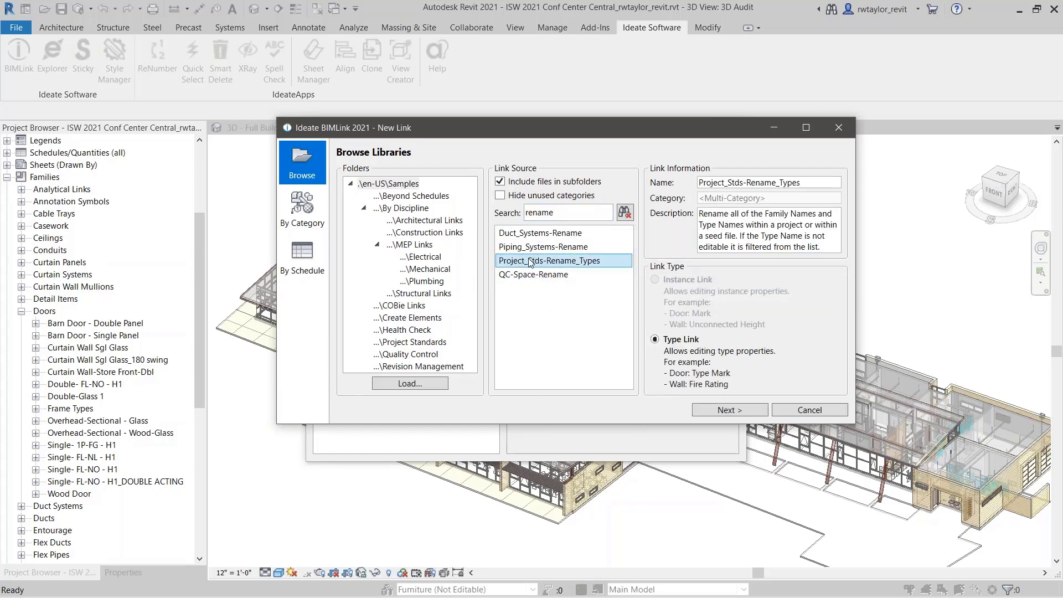
Step: Show all links of the Project Standards folder with the search filter cleared, in an enlarged dialog
left_click(435, 342)
left_click(625, 214)
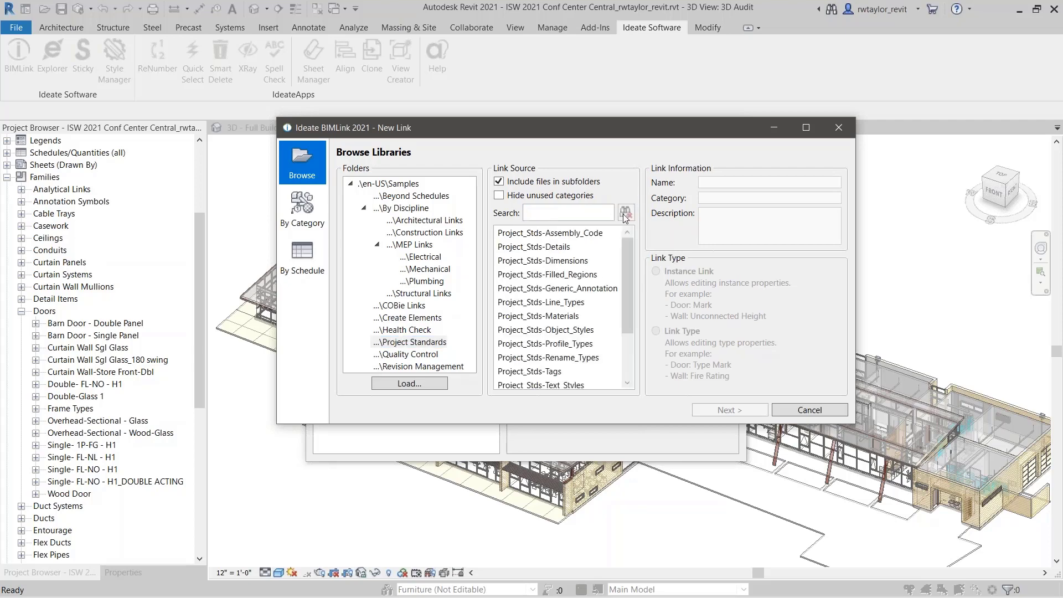
left_click_drag(854, 424, 909, 524)
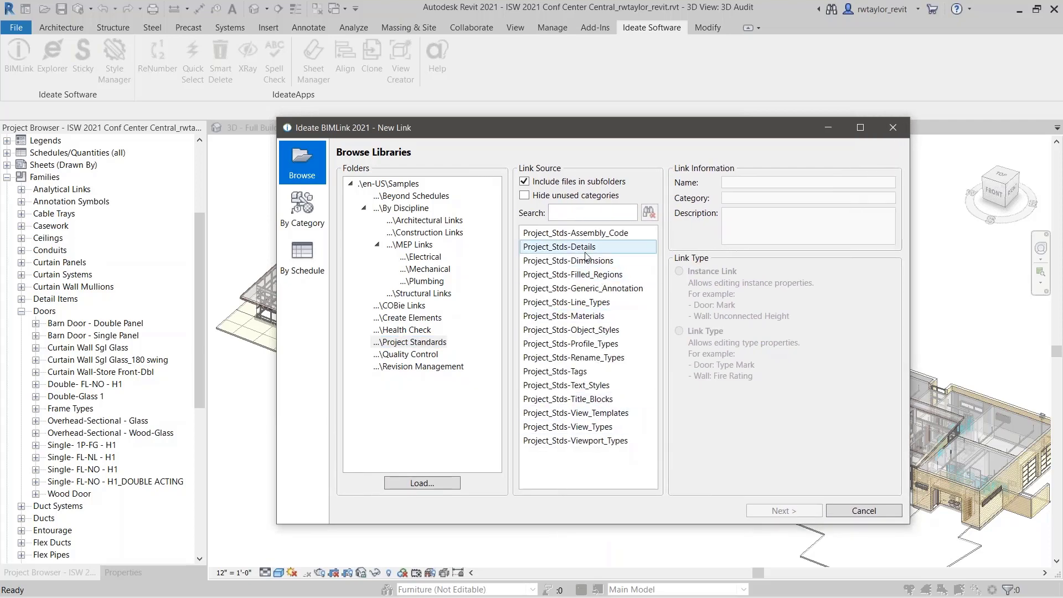
Step: Review the descriptions and link types of the project standards links, including Filled_Regions, Materials, Tags, Text_Styles, Rename_Types and View_Templates
left_click(566, 276)
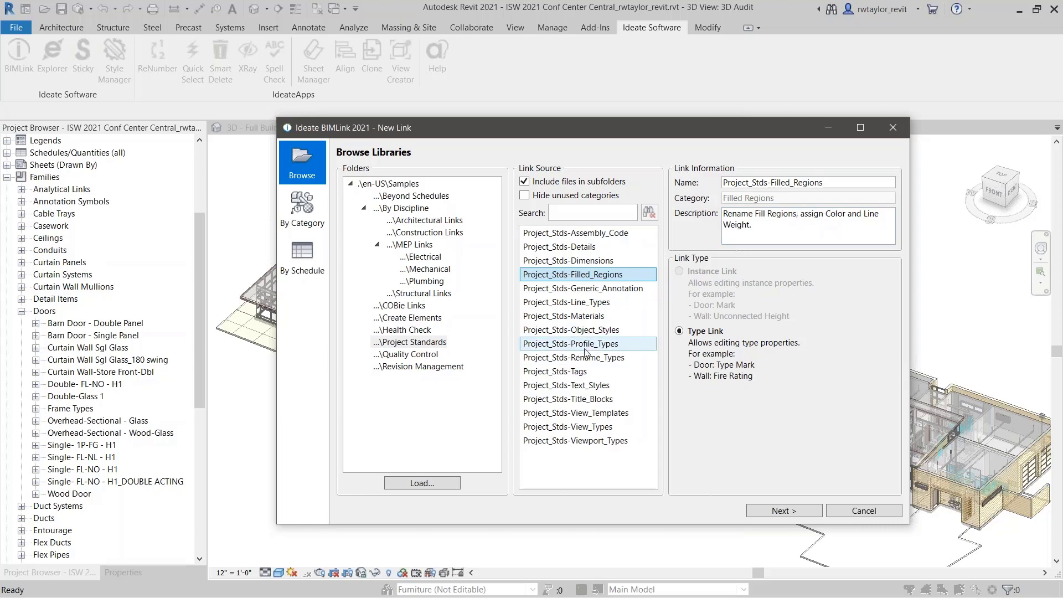
left_click(565, 316)
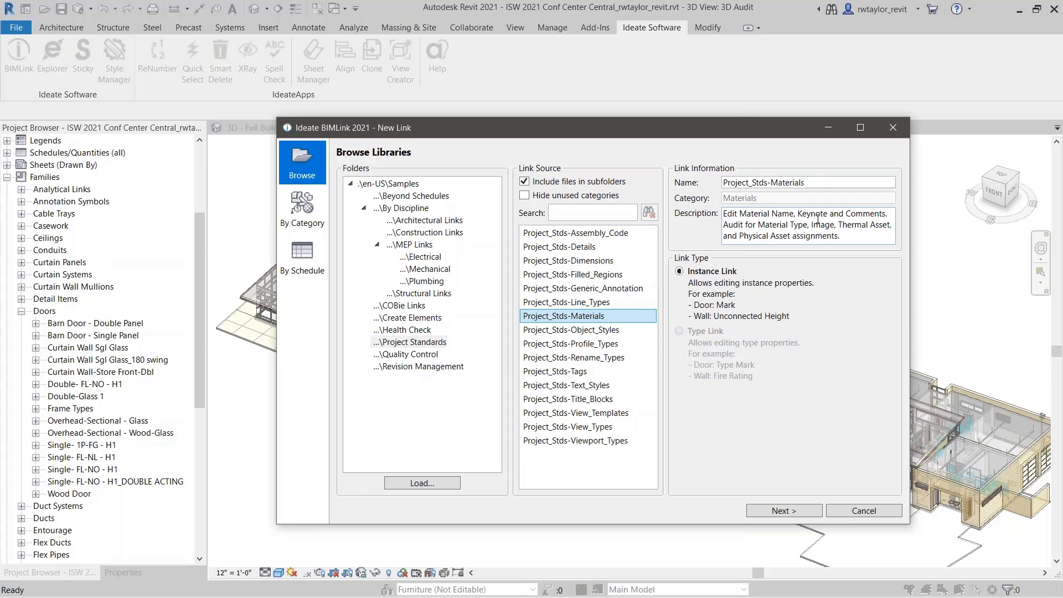
left_click(559, 372)
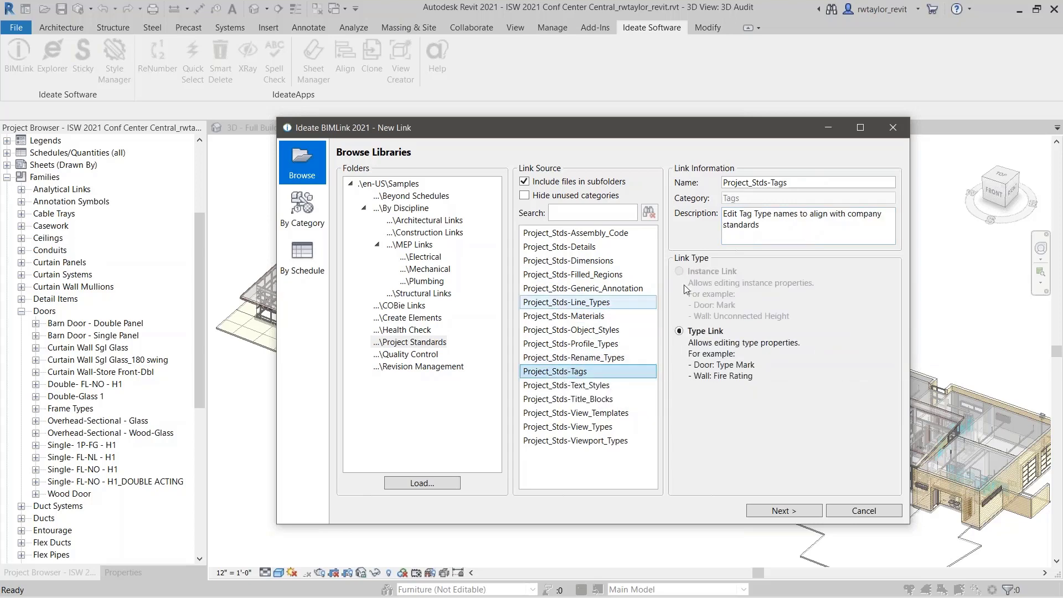
left_click(579, 386)
left_click(578, 414)
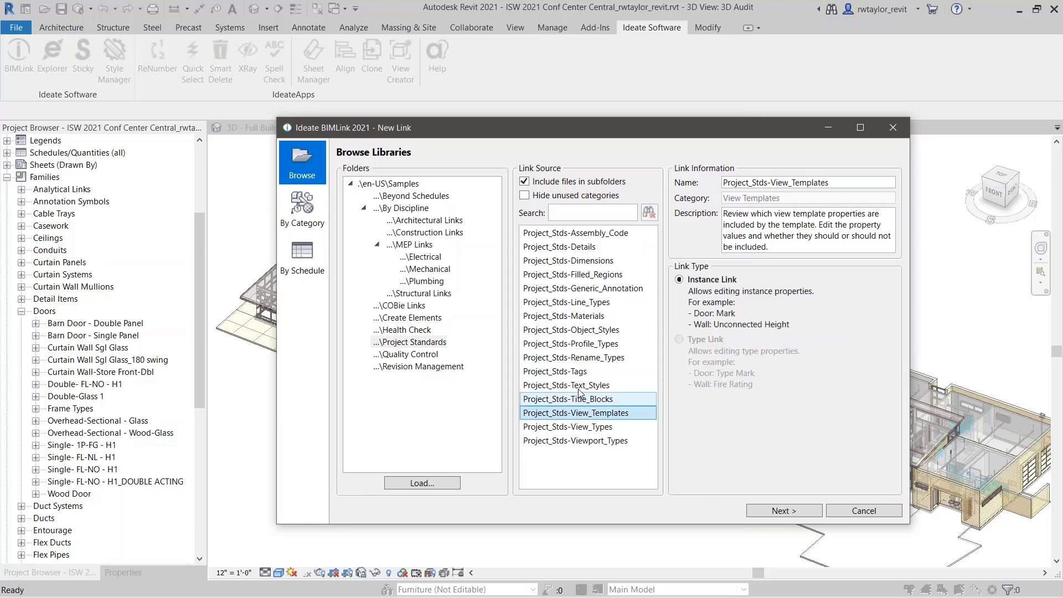
left_click(589, 359)
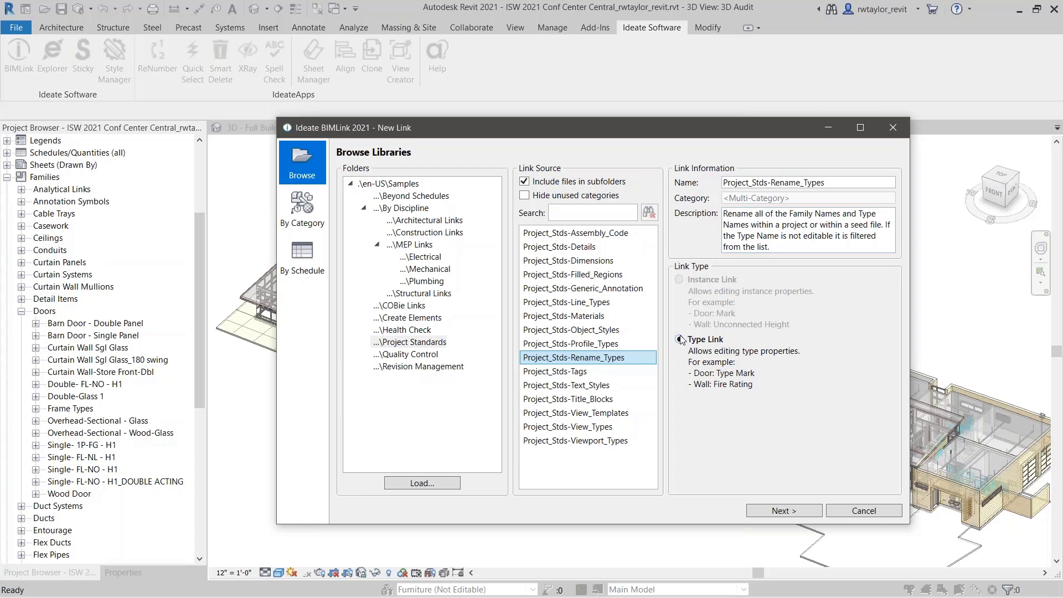
left_click(597, 414)
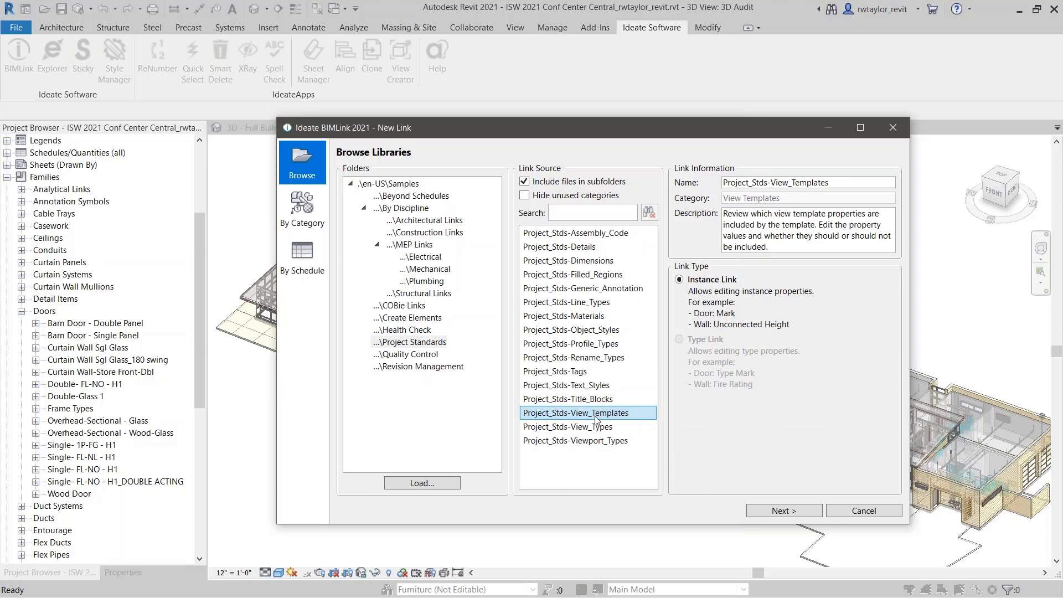
Step: Base the new link on Project_Stds-Rename_Types and continue to its settings, enlarging and repositioning the link editing window
left_click(592, 359)
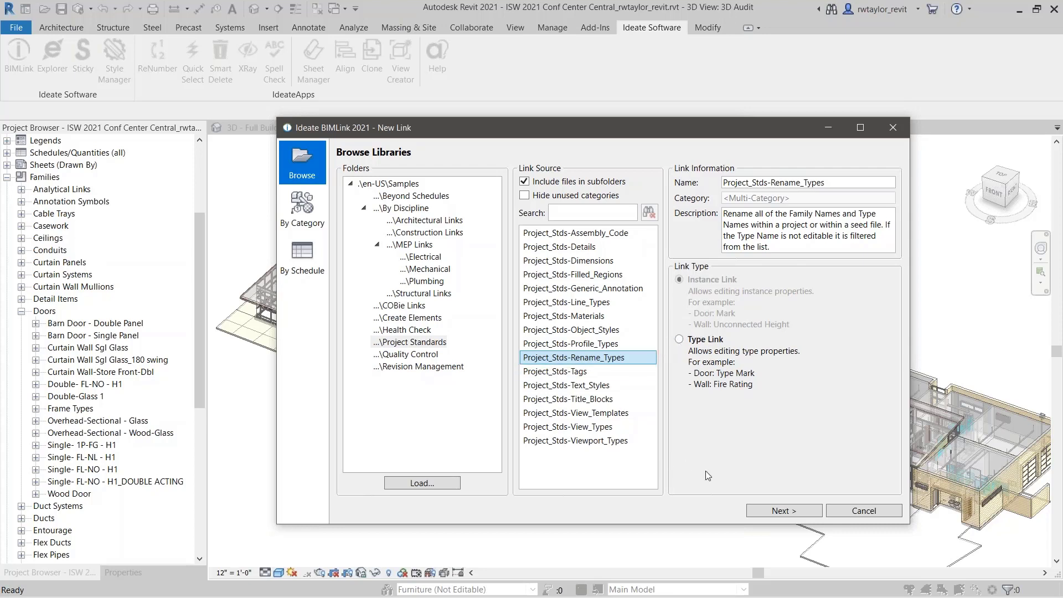
left_click(767, 512)
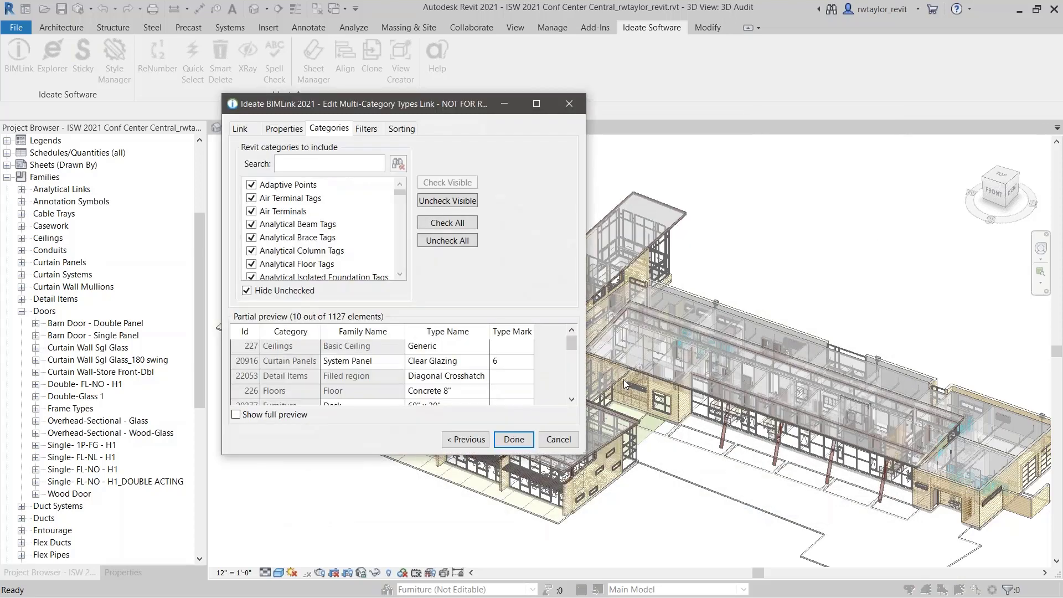
left_click_drag(585, 455, 799, 505)
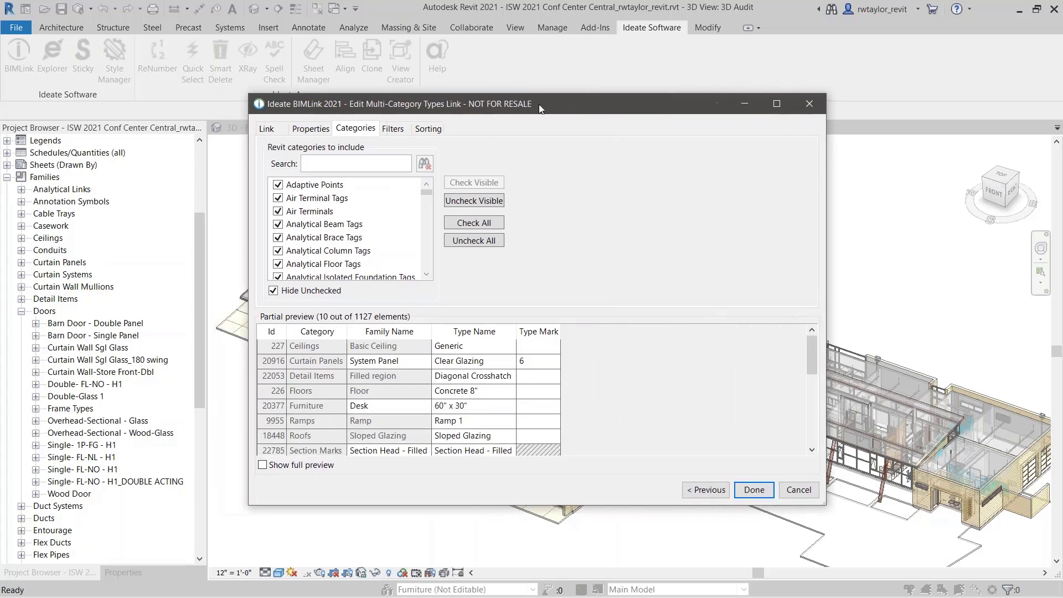
left_click_drag(304, 105, 474, 115)
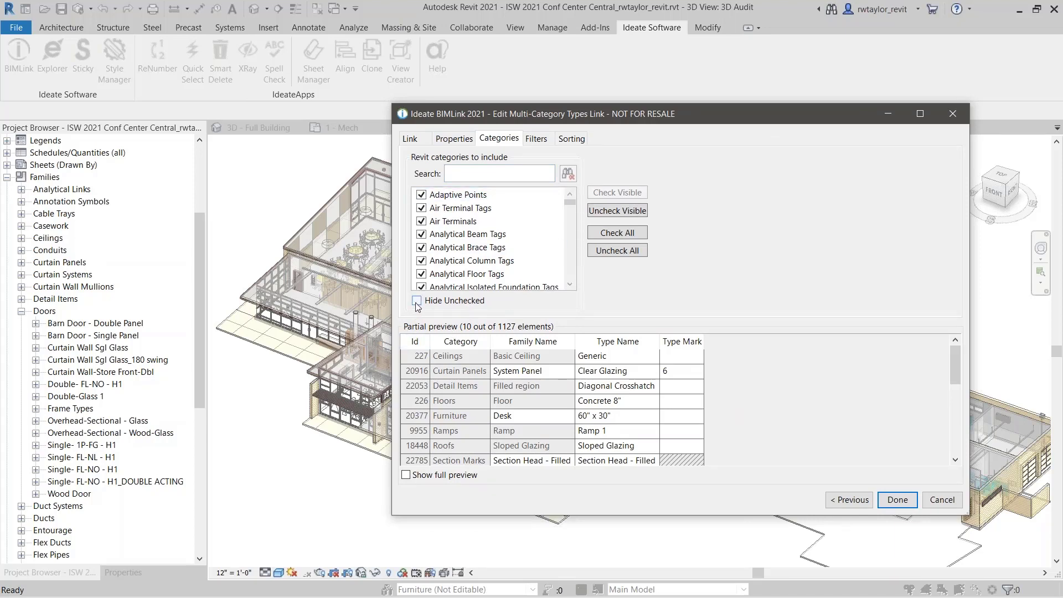
Step: Limit the link to the Doors category by unchecking all categories and filtering the category list for "door"
left_click(606, 252)
left_click(459, 175)
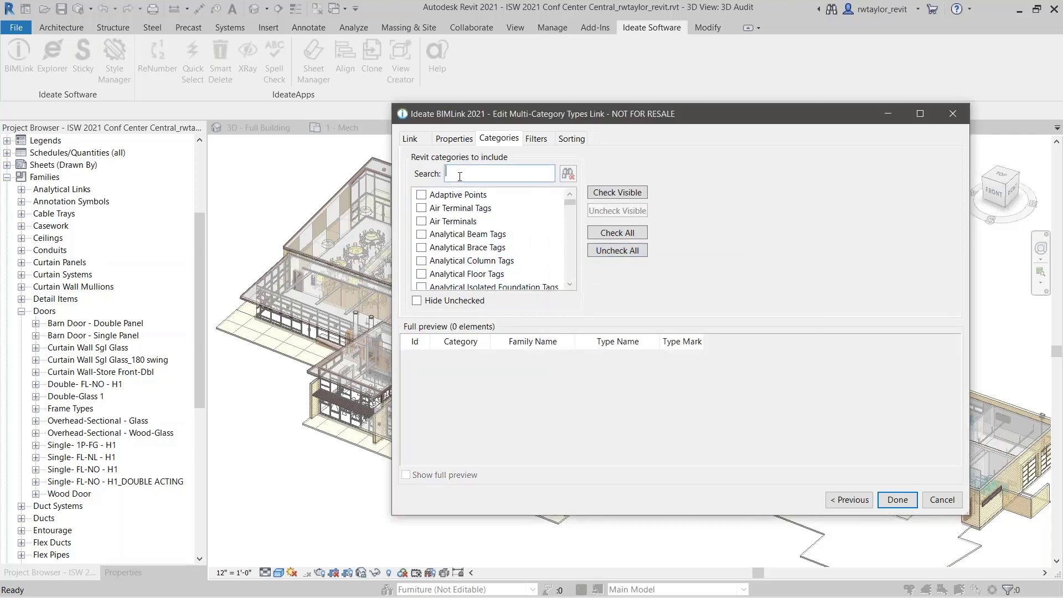
type("door")
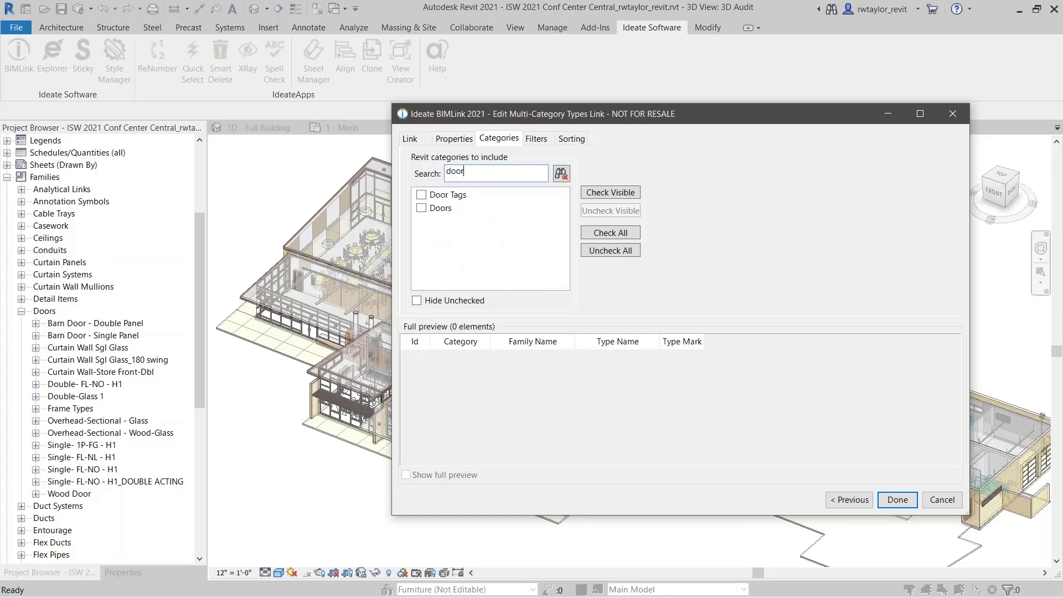
left_click(422, 209)
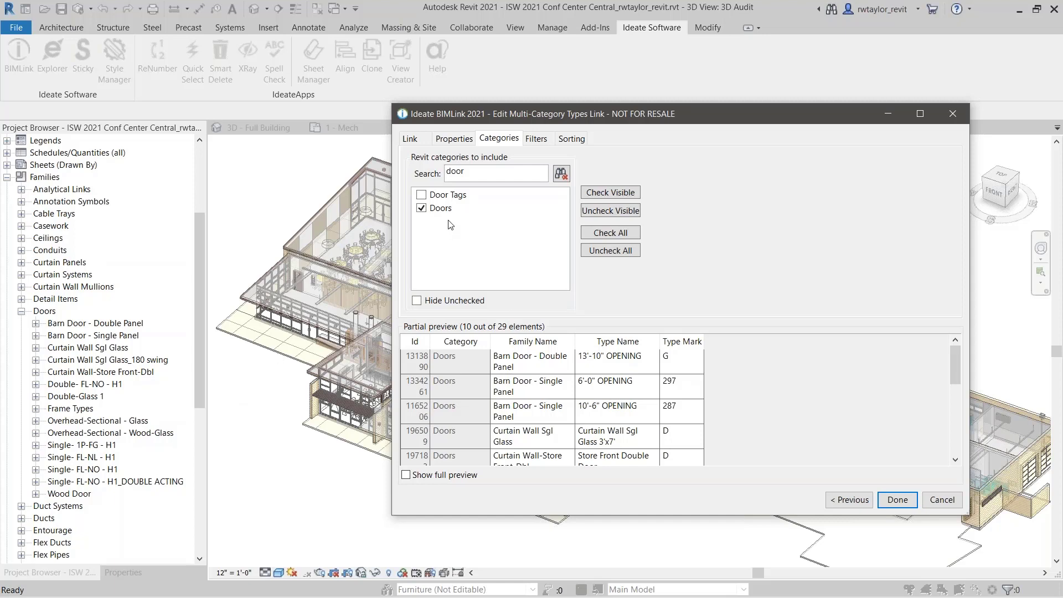
Step: Try adding the Description property to the linked properties and remove it again
left_click(463, 140)
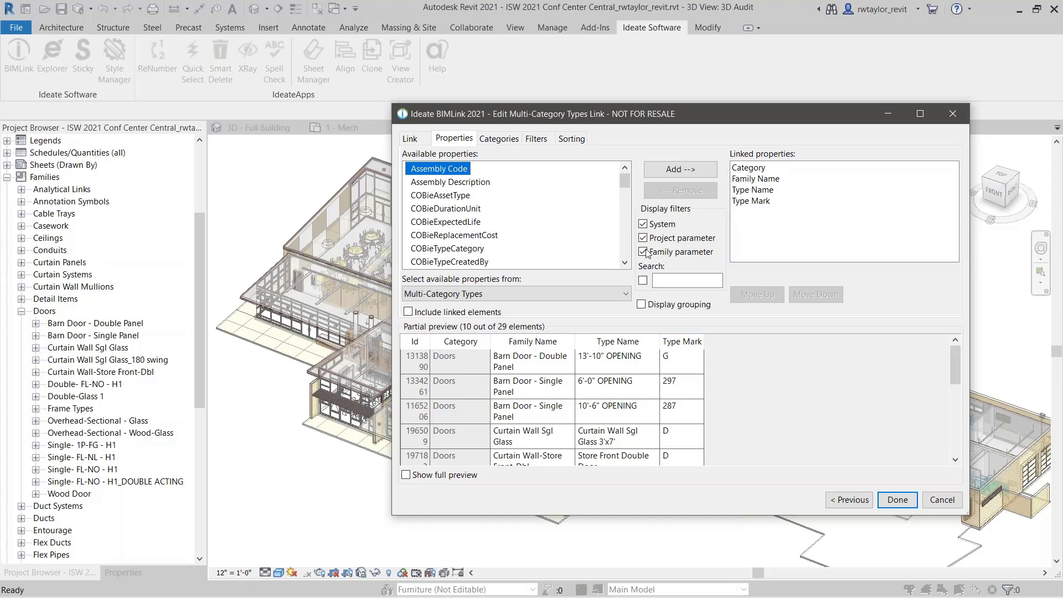
left_click_drag(625, 183, 636, 210)
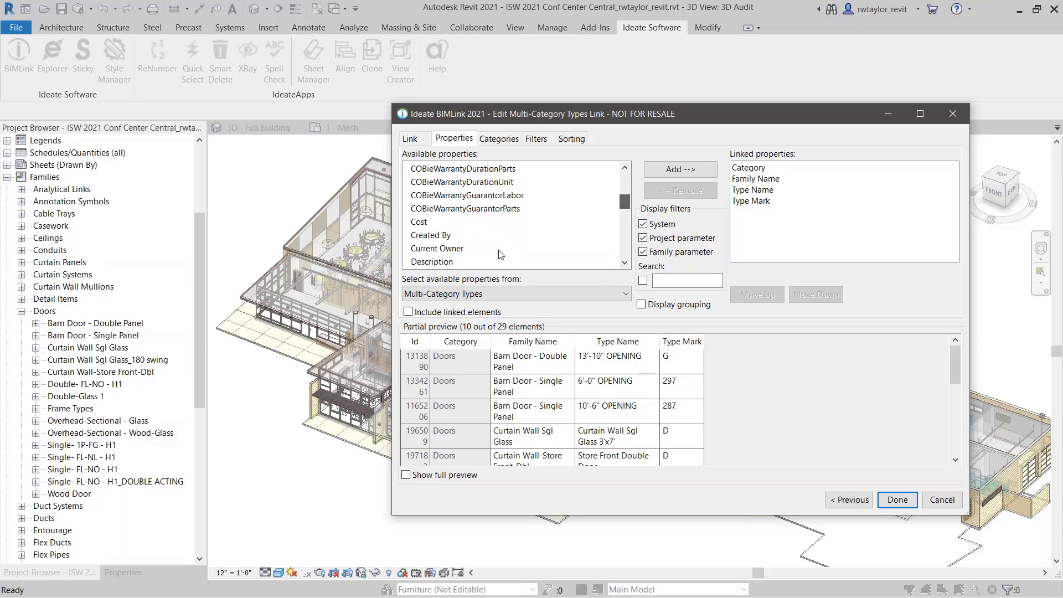
double_click(440, 262)
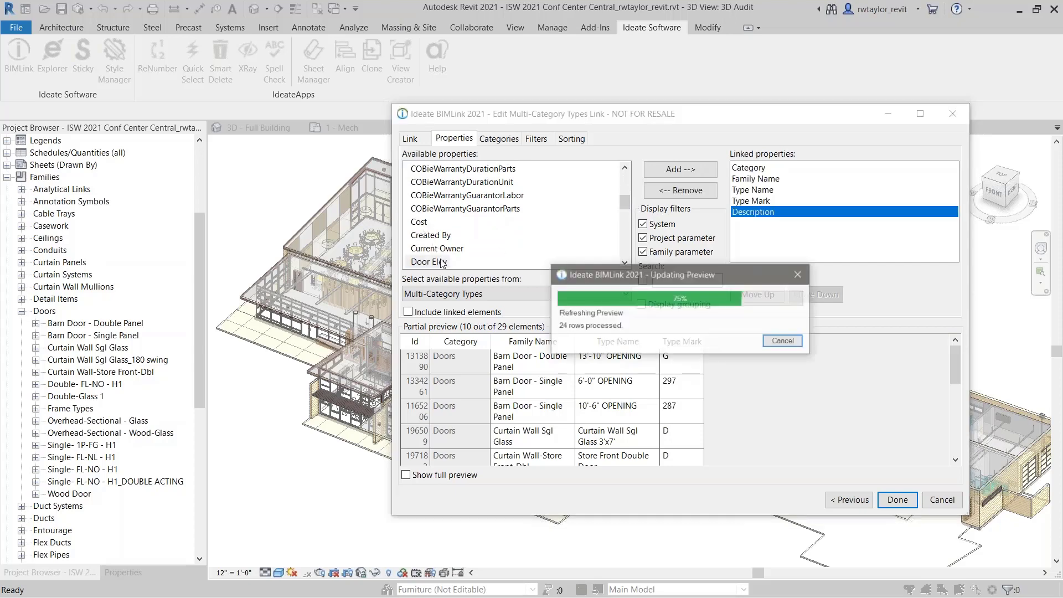
left_click(708, 195)
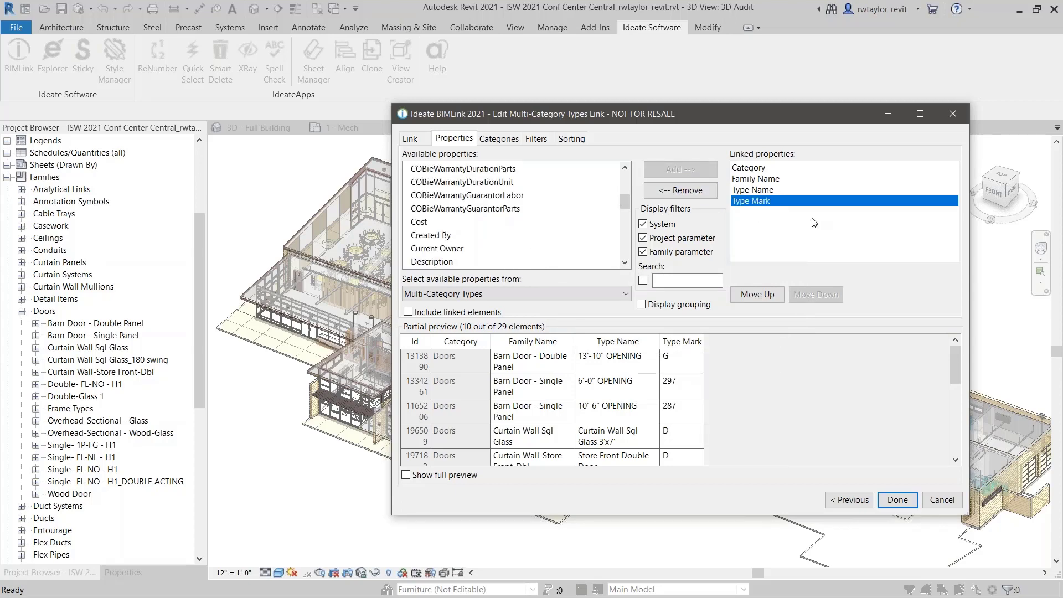
Step: Finish the link definition, export it to the workbook Project_Stds-Rename_Types.xlsx, and open the exported file in Excel
left_click(896, 500)
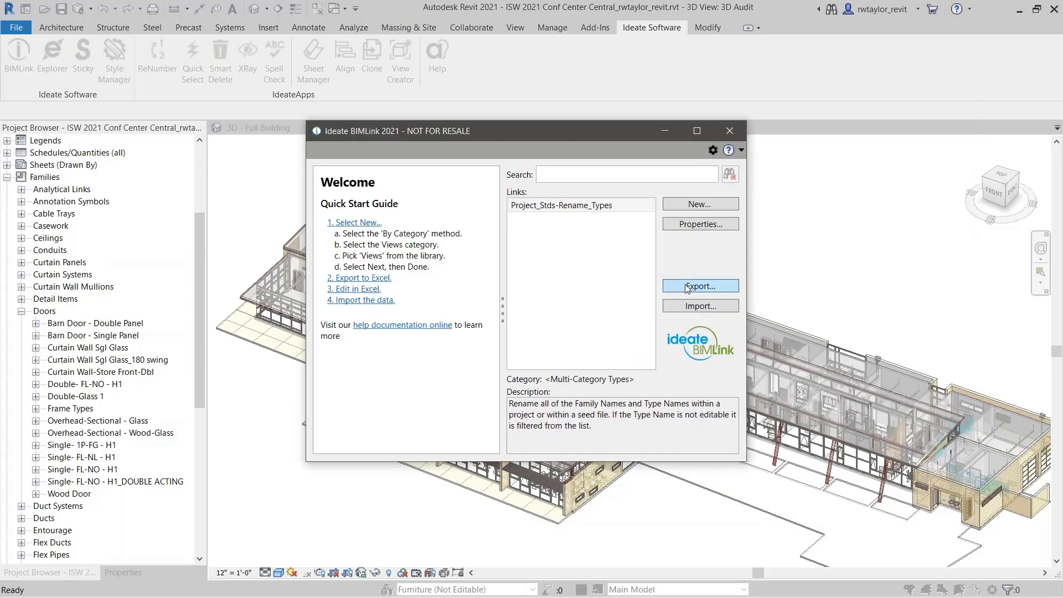
left_click(688, 287)
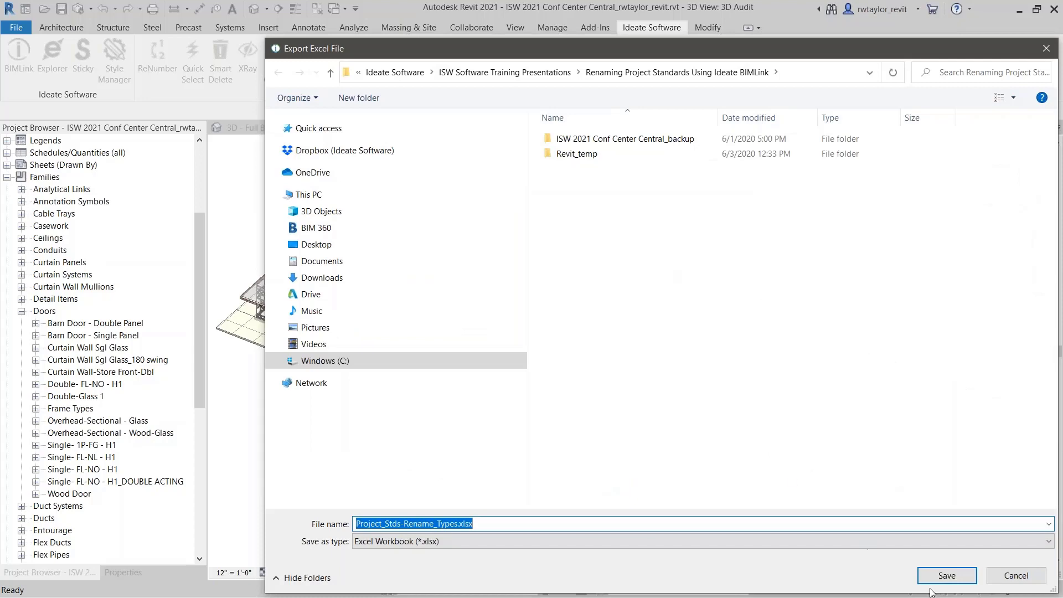
left_click(946, 575)
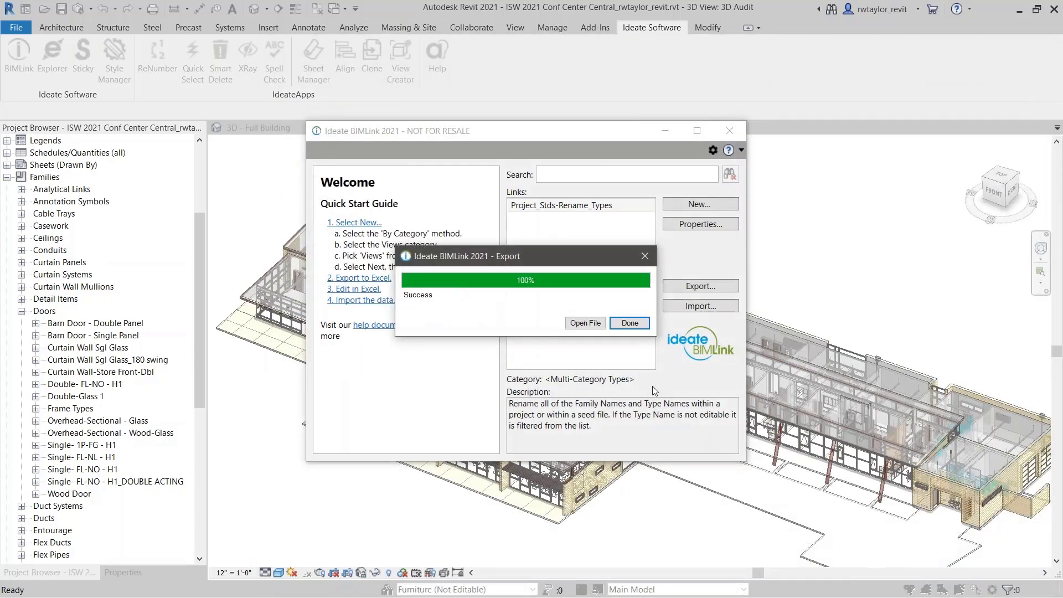
left_click(596, 326)
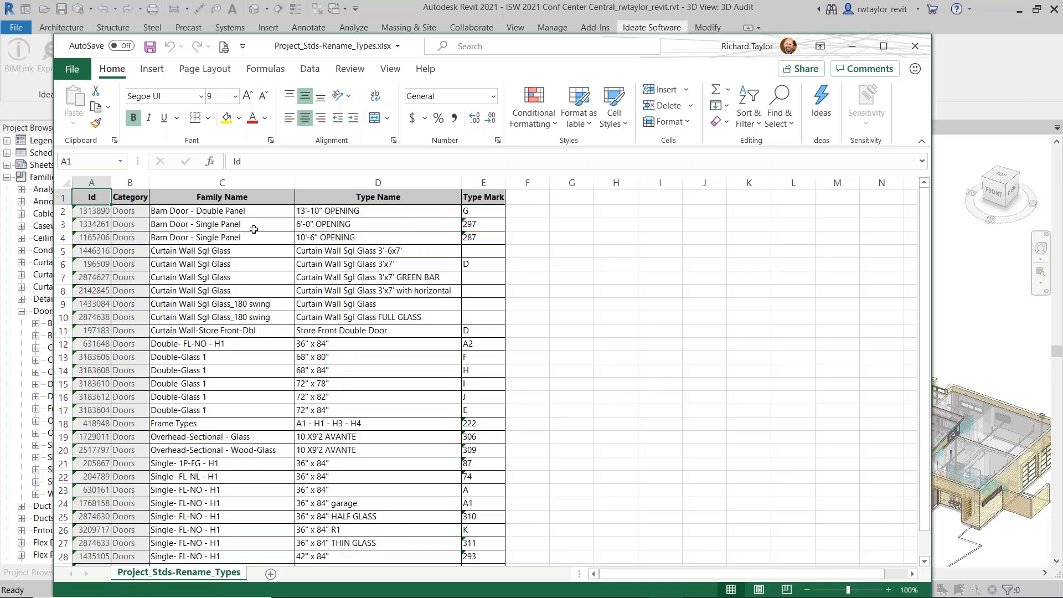
Step: Enter the formula ="AC-"&C2 in cell G2 and fit column G to its contents
left_click(553, 212)
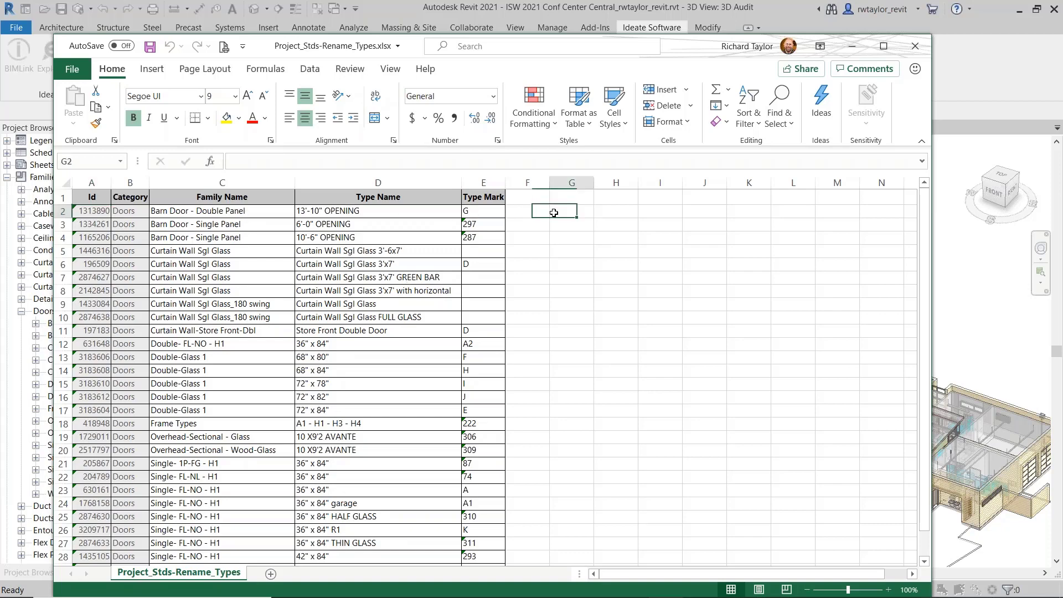
left_click(250, 161)
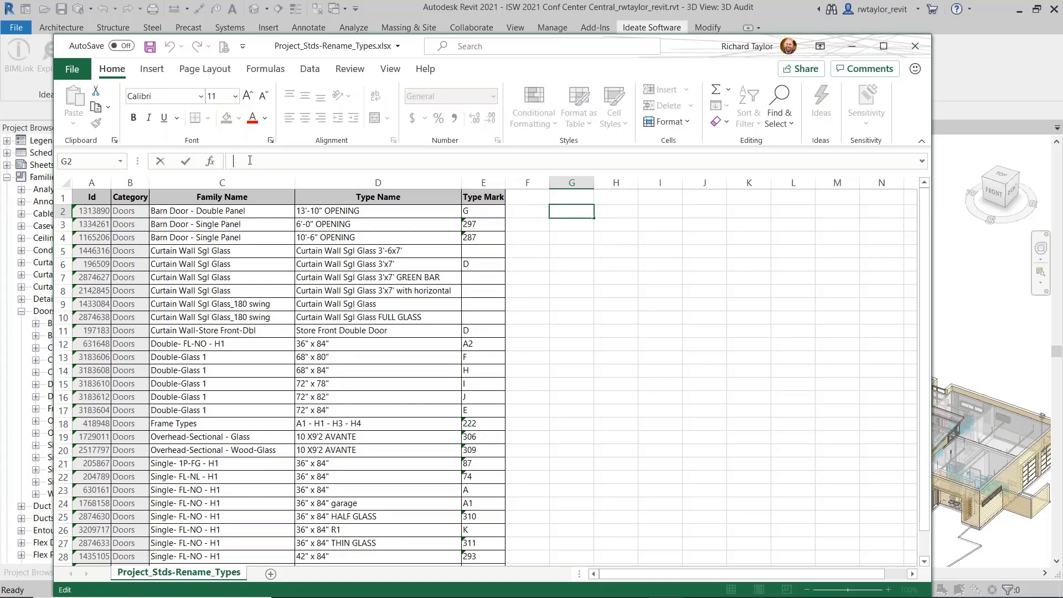
type("=")
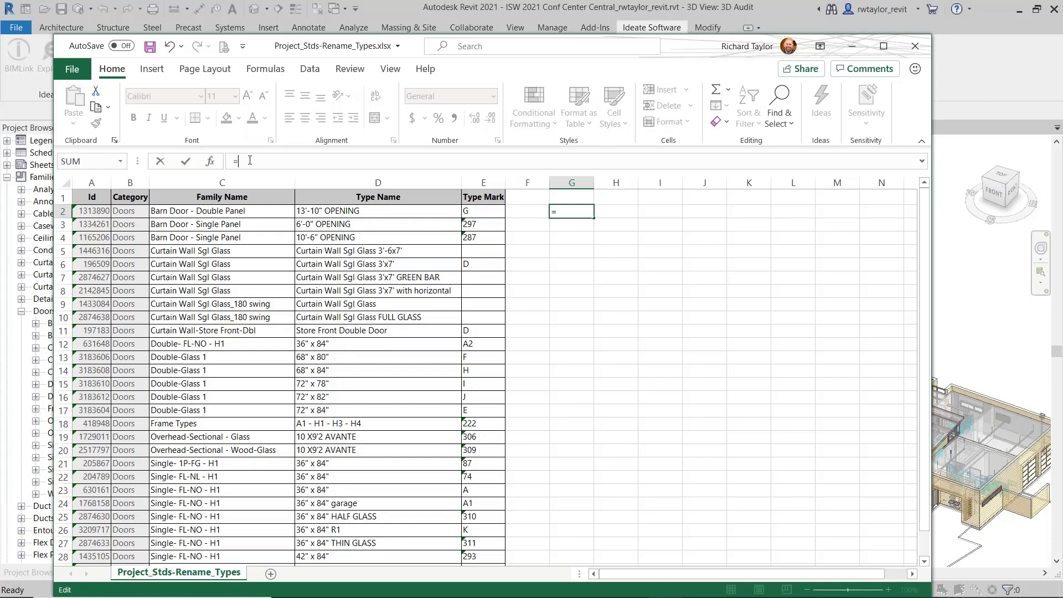
type("\"")
type("AC")
type("-")
type("\"&")
type("c")
type("2")
key("Return")
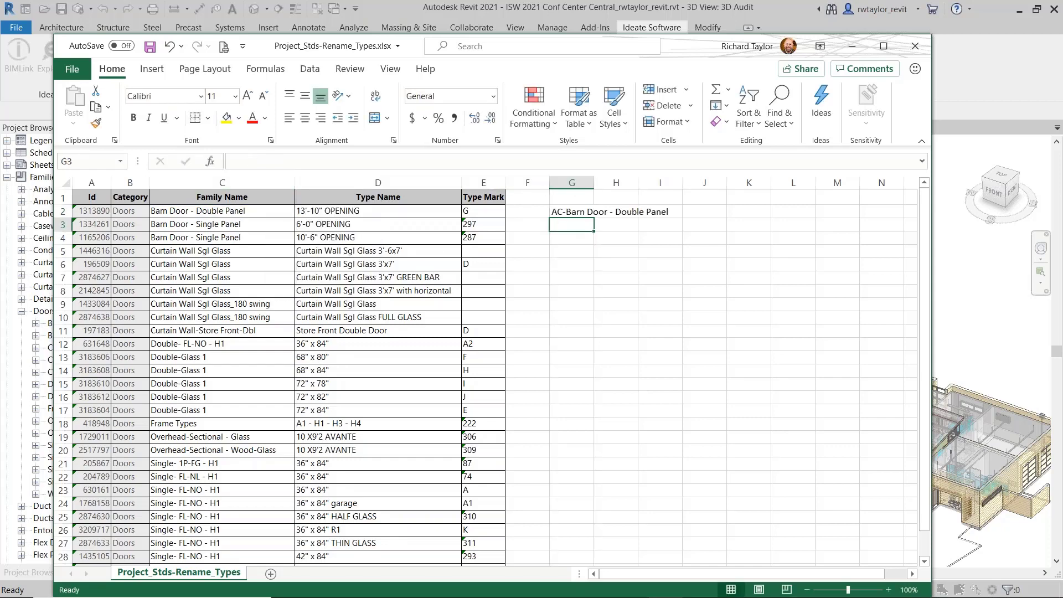
double_click(594, 183)
Step: Wrap the G2 formula in the UPPER function so it reads =UPPER("AC-"&C2)
left_click(587, 213)
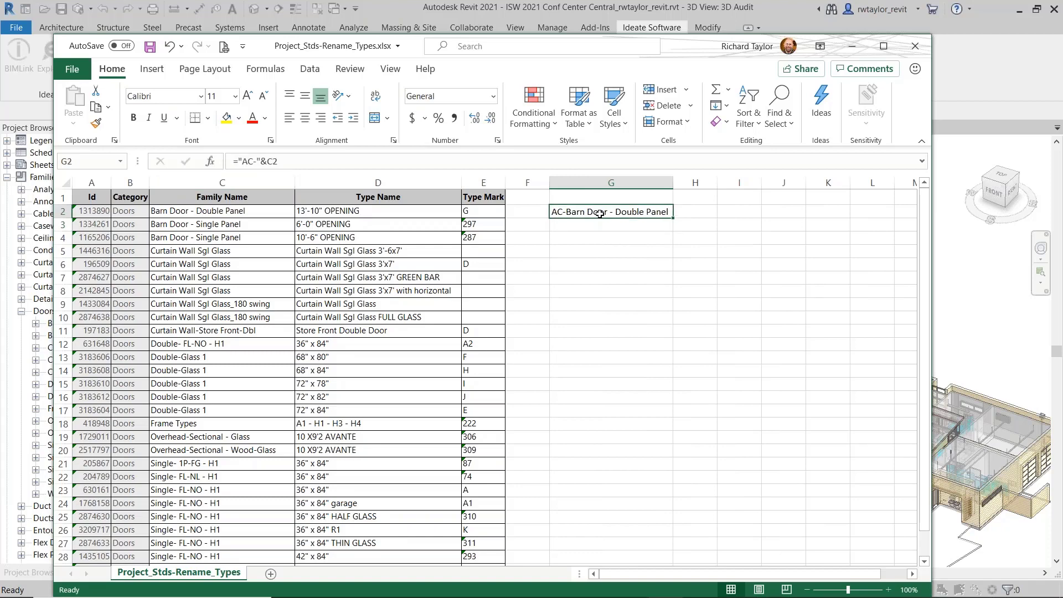
left_click(242, 166)
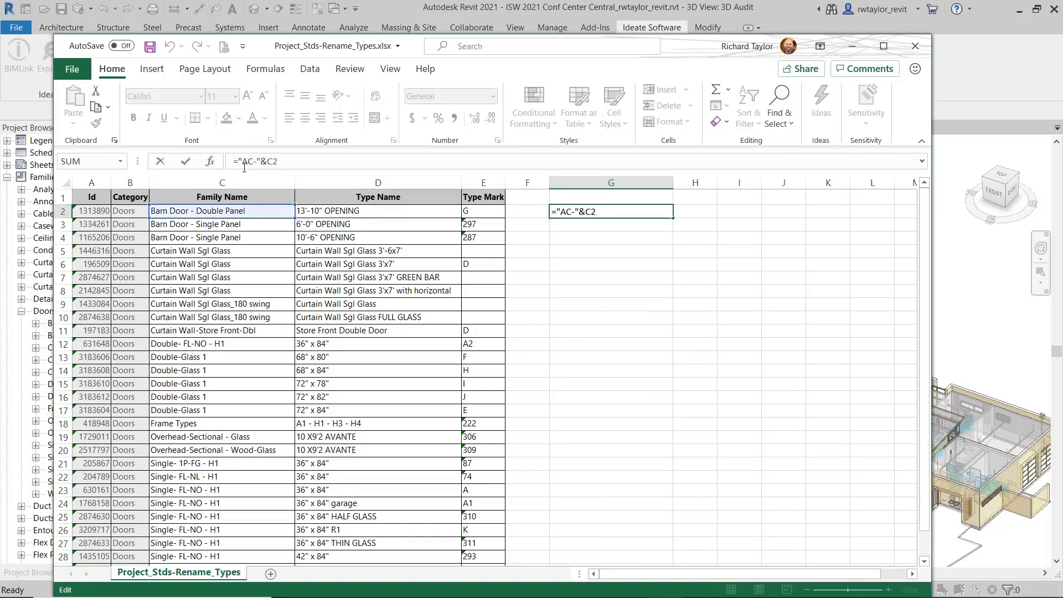
type("upper(")
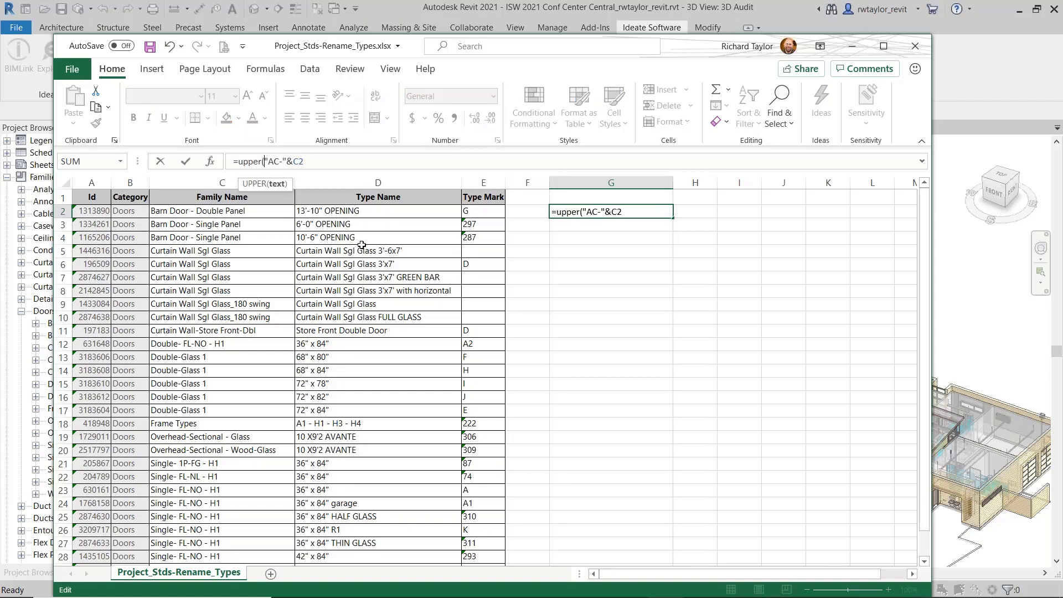
left_click(319, 161)
type(")")
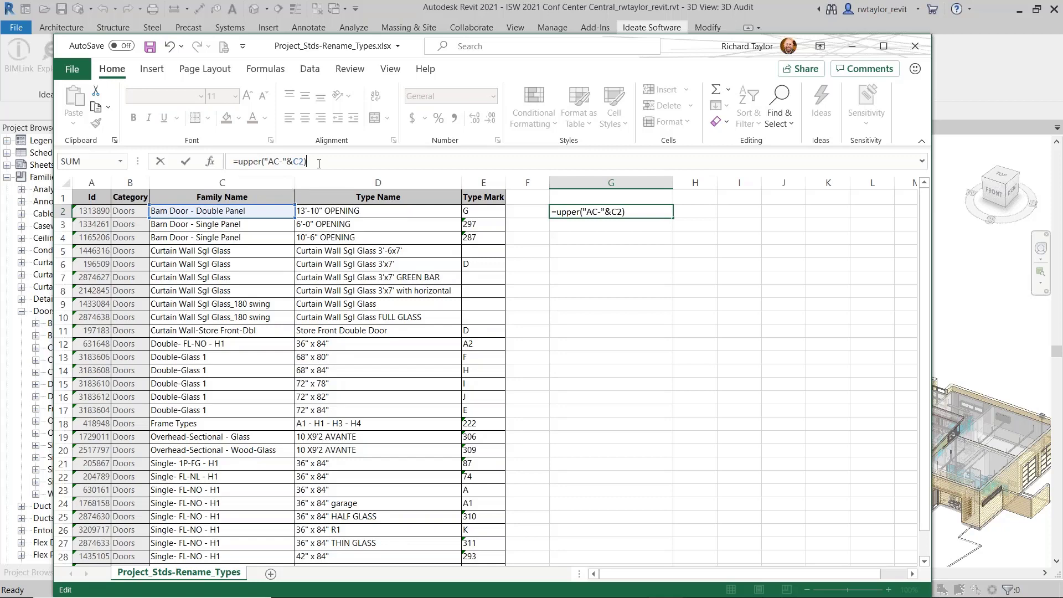
key("Return")
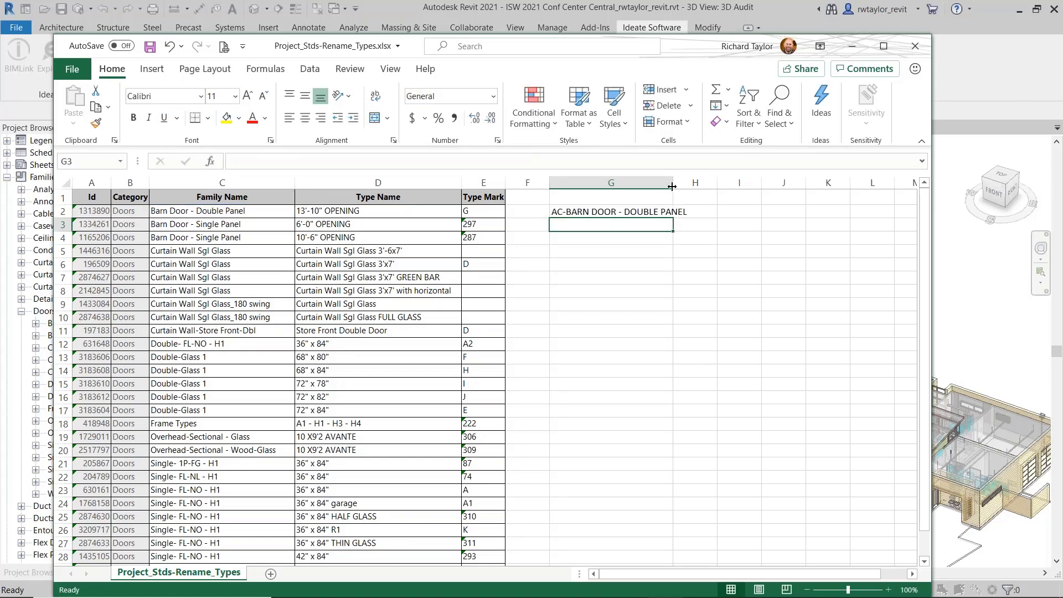
Step: Widen column G and fill the G2 formula down through G30
left_click_drag(675, 182, 692, 182)
left_click(658, 210)
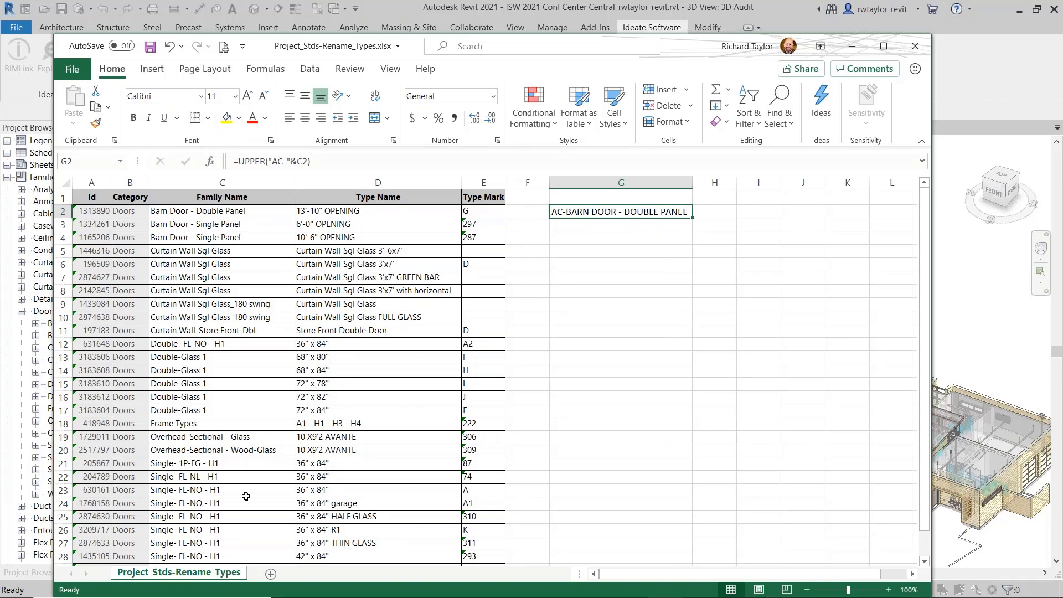
left_click_drag(692, 217, 645, 533)
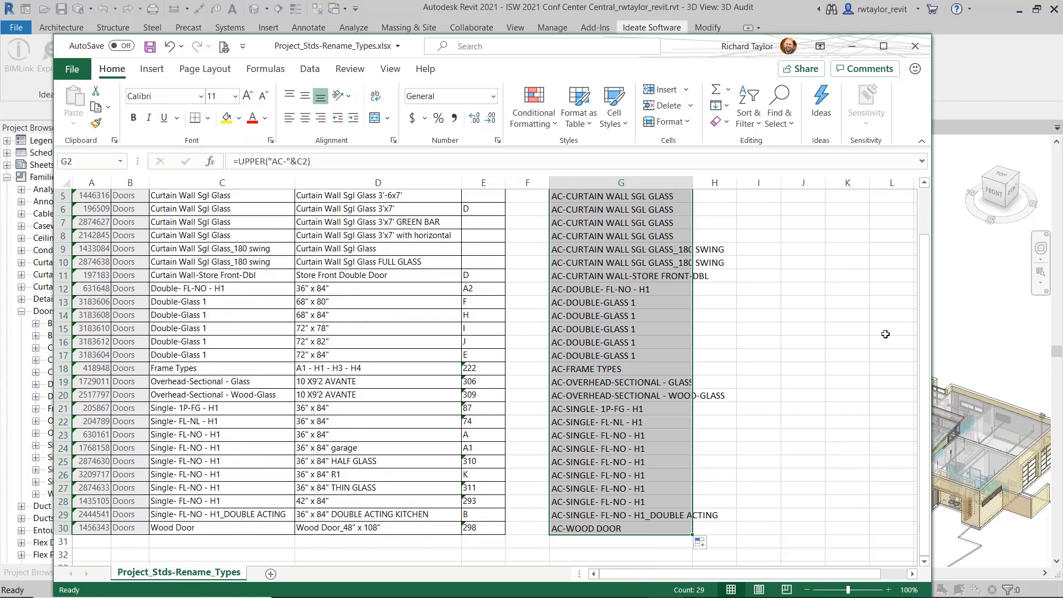
Step: Copy G2:G30 and paste it as values over the Family Name column starting at C2, widening column C to fit
left_click_drag(923, 304, 920, 255)
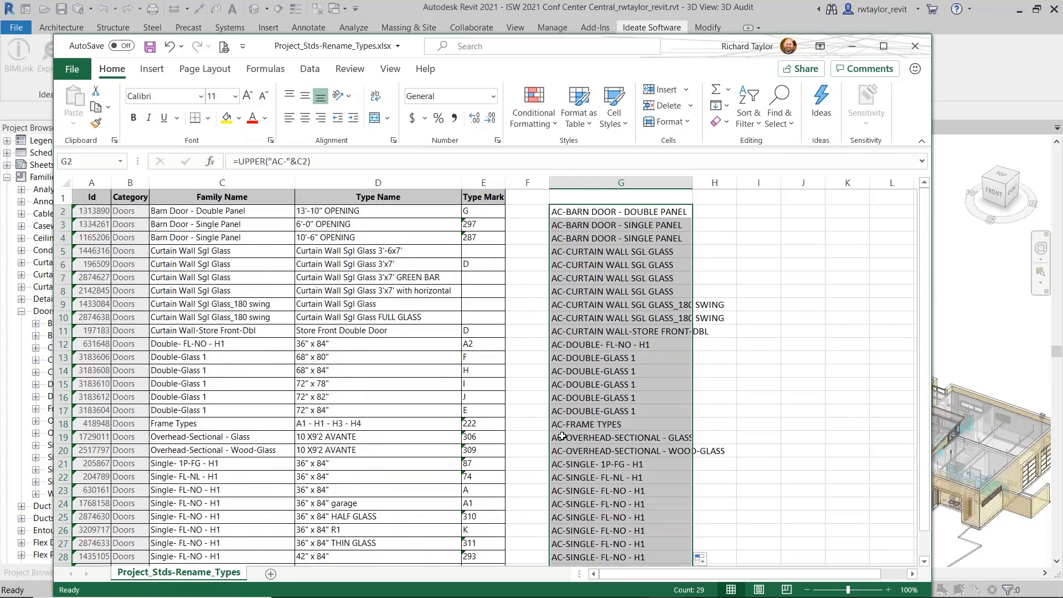
right_click(594, 299)
left_click(626, 230)
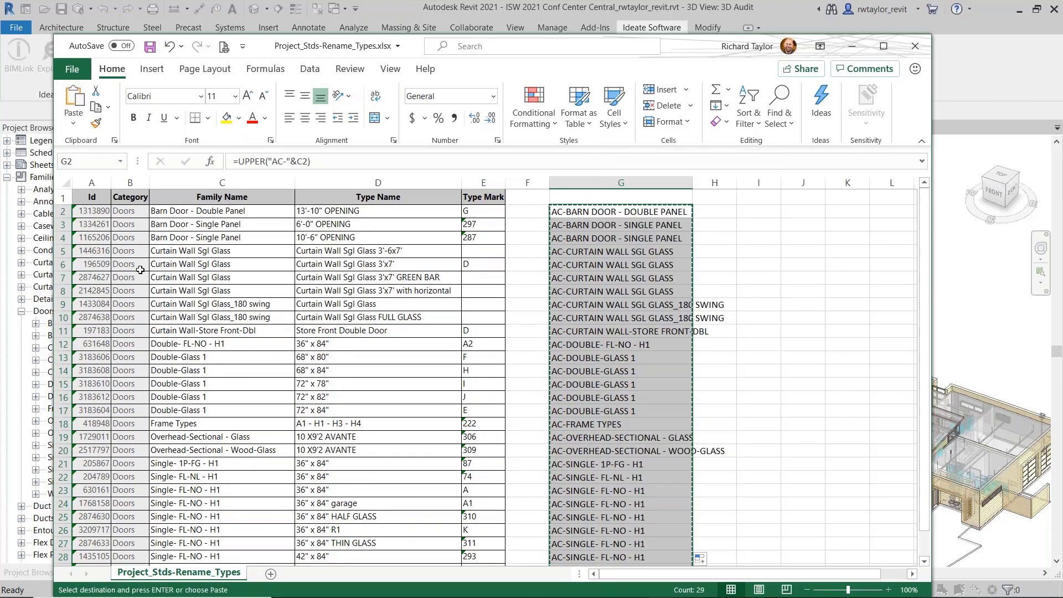
left_click_drag(296, 180, 400, 180)
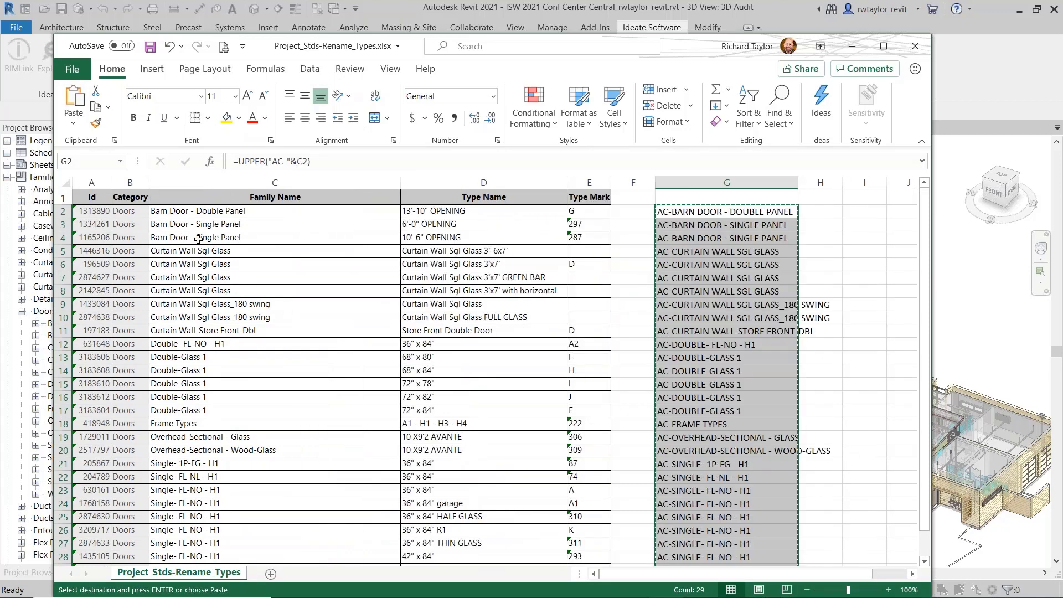
left_click(186, 213)
right_click(186, 214)
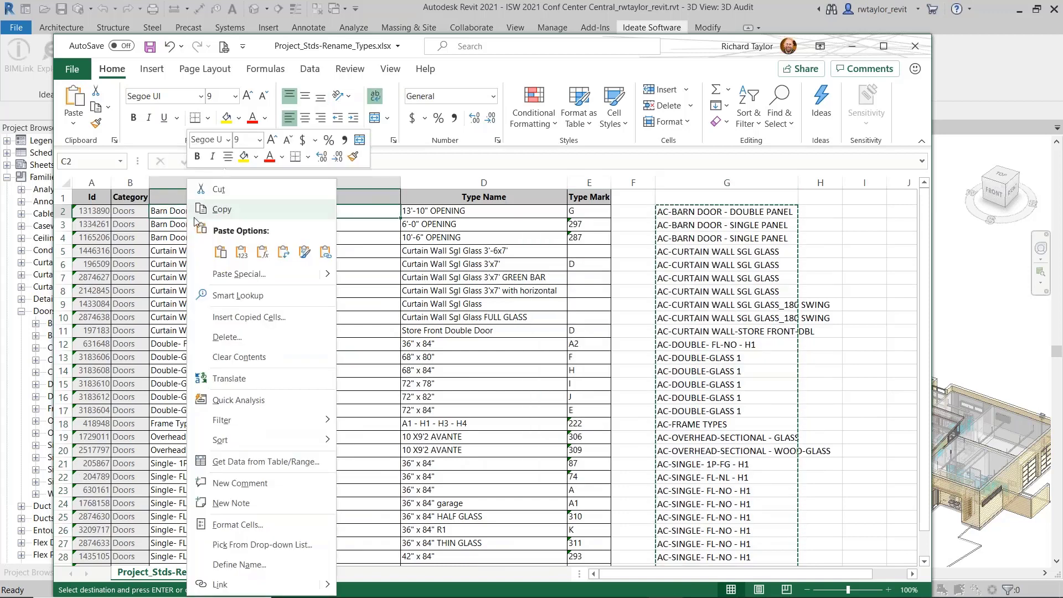
left_click(241, 254)
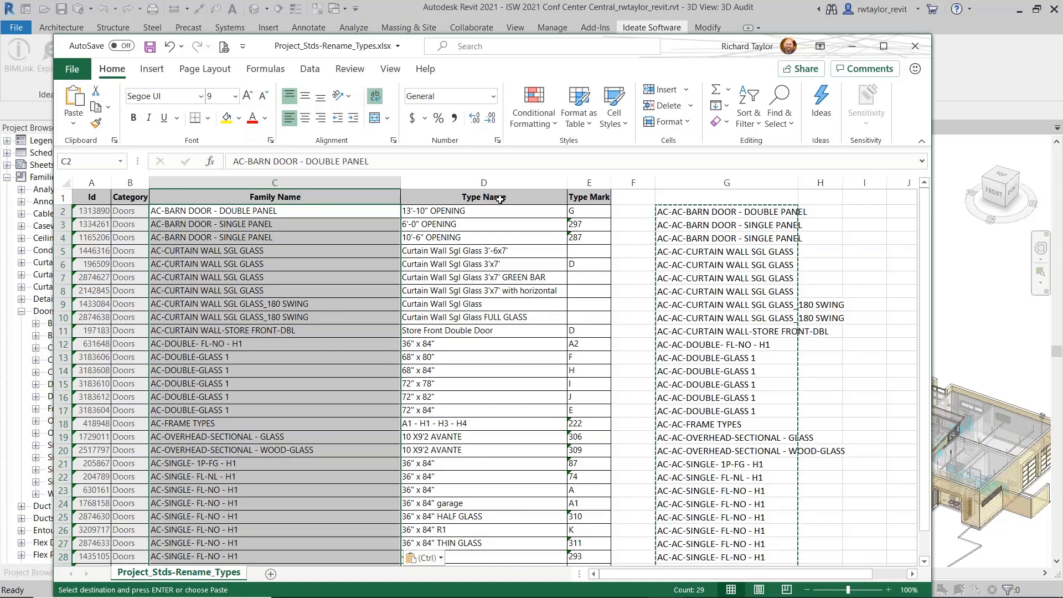
Step: Enter the formula =D2&"-AC" in cell J2 to add a suffix to the type name
left_click_drag(717, 573, 753, 565)
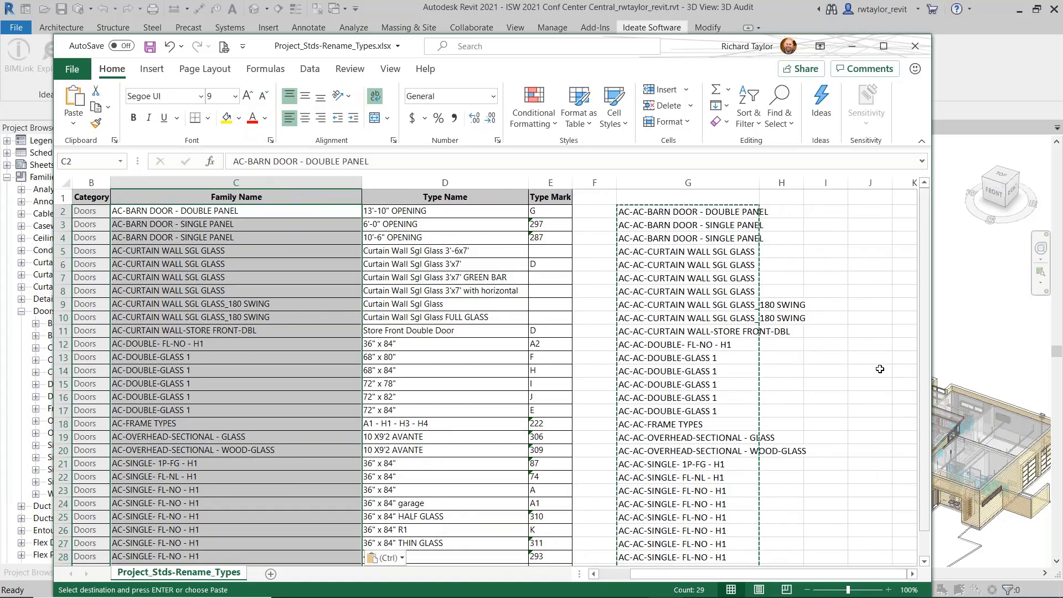
left_click(858, 214)
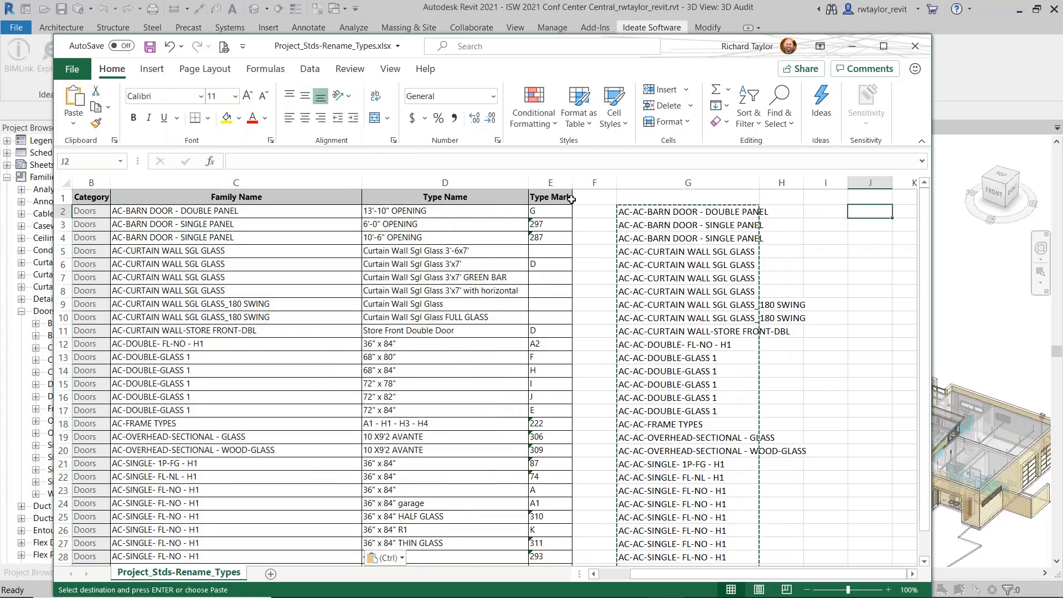
left_click(329, 161)
type("=")
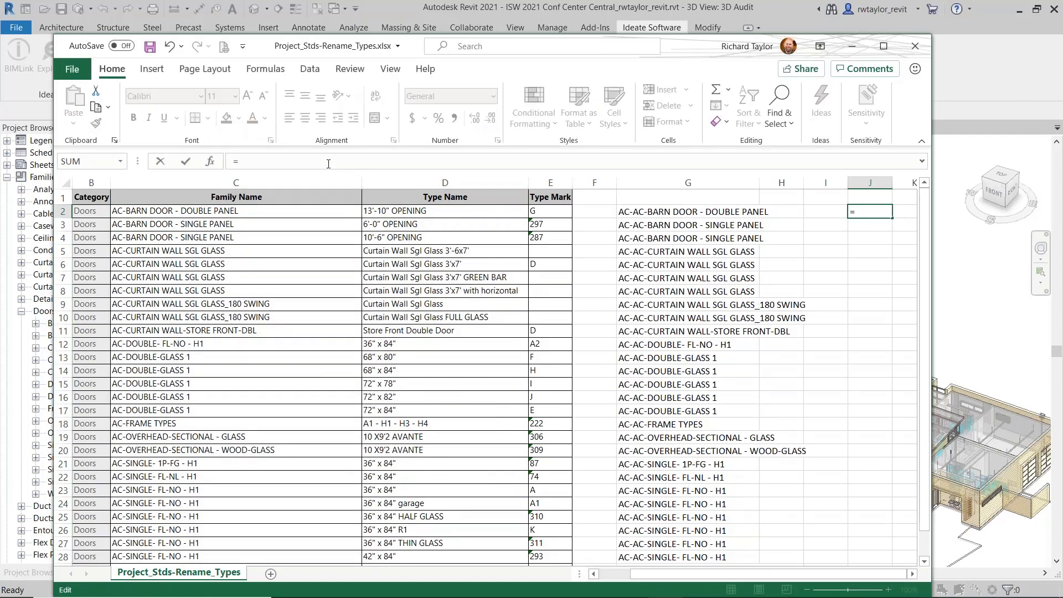
type("d")
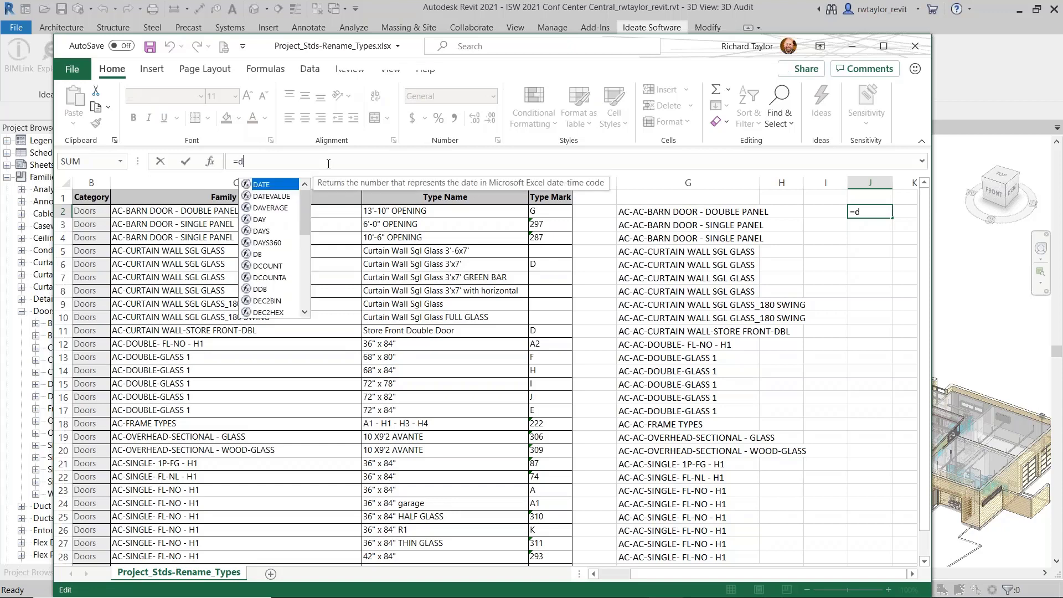
type("2&\"-")
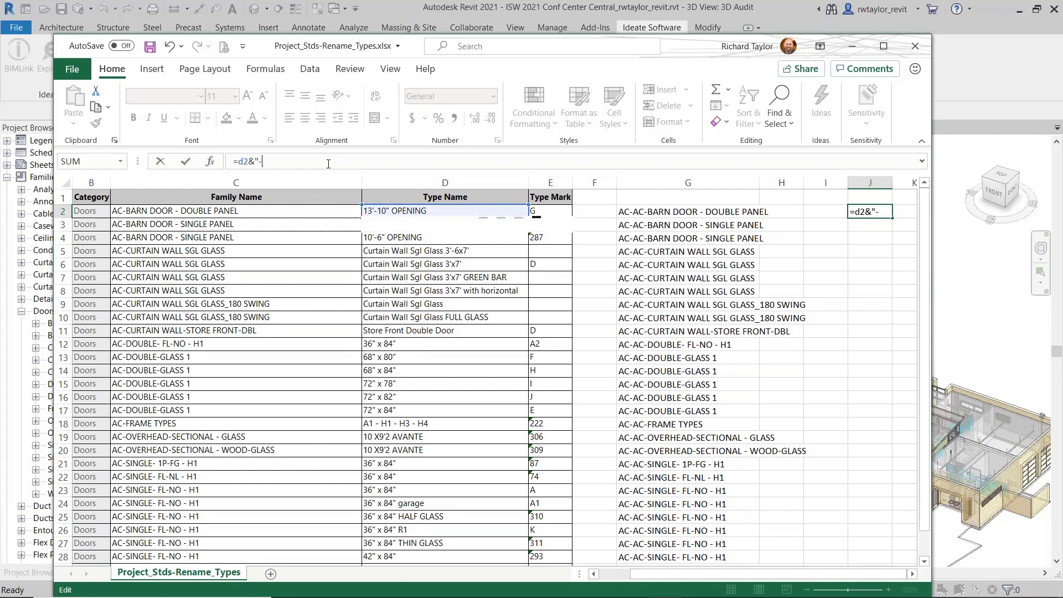
type("AC\"")
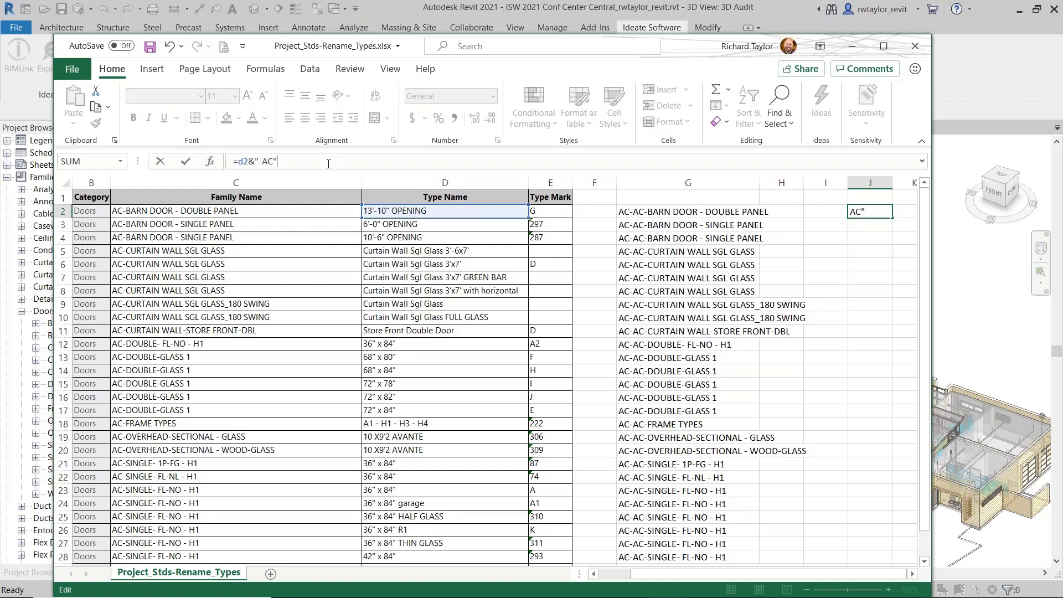
key("Return")
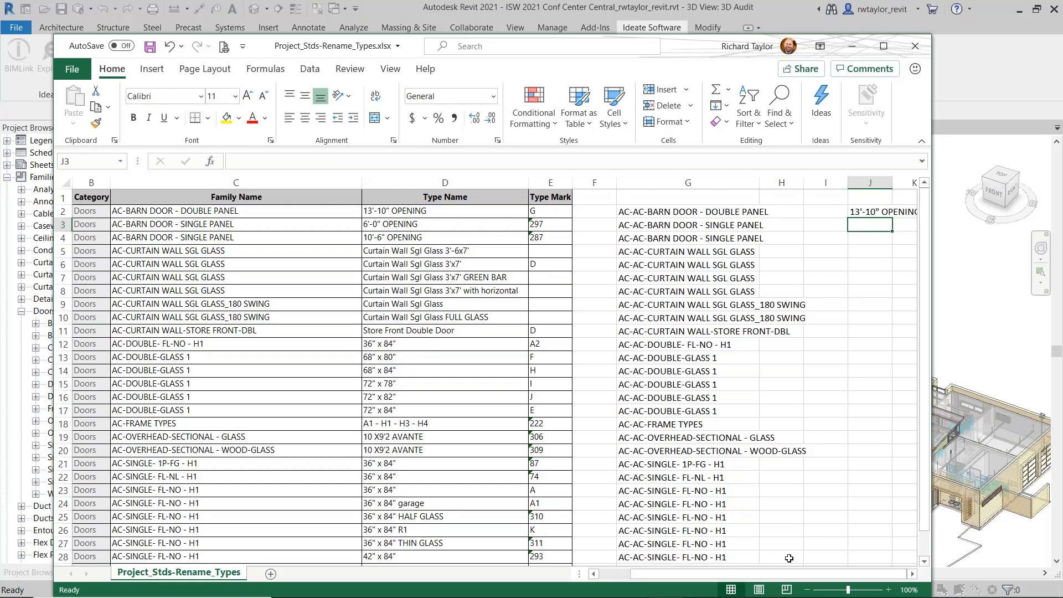
Step: Wrap the J2 formula in the UPPER function so it reads =UPPER(D2&"-AC")
left_click(913, 574)
left_click(845, 213)
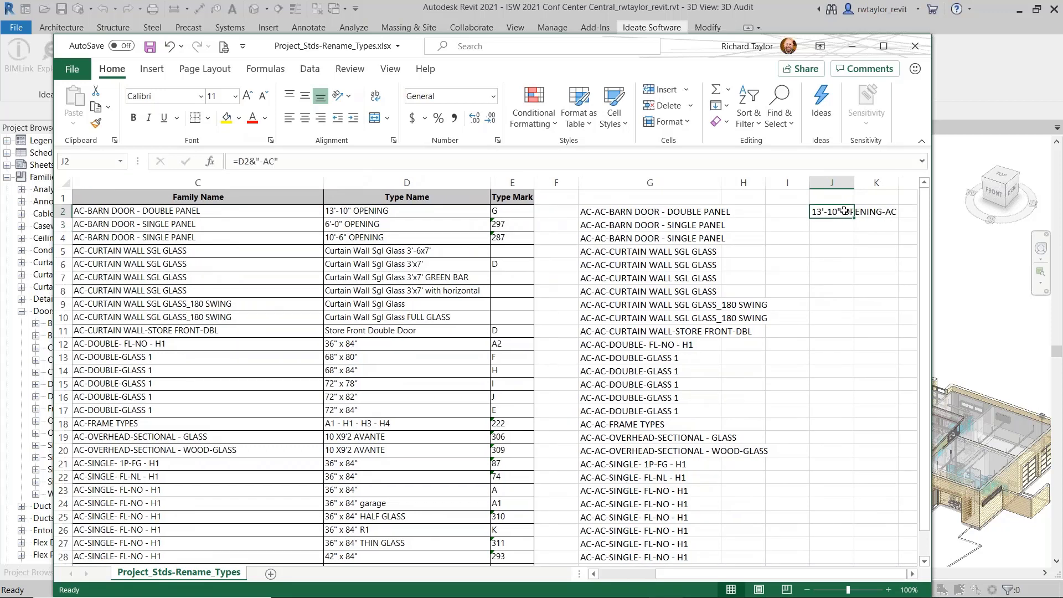
left_click(242, 161)
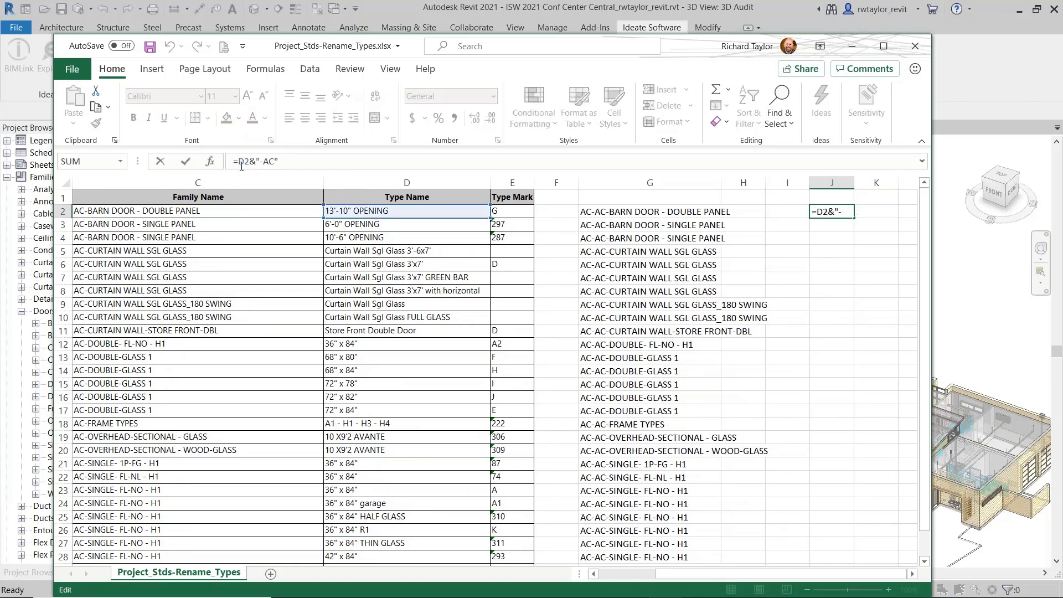
type("upper (")
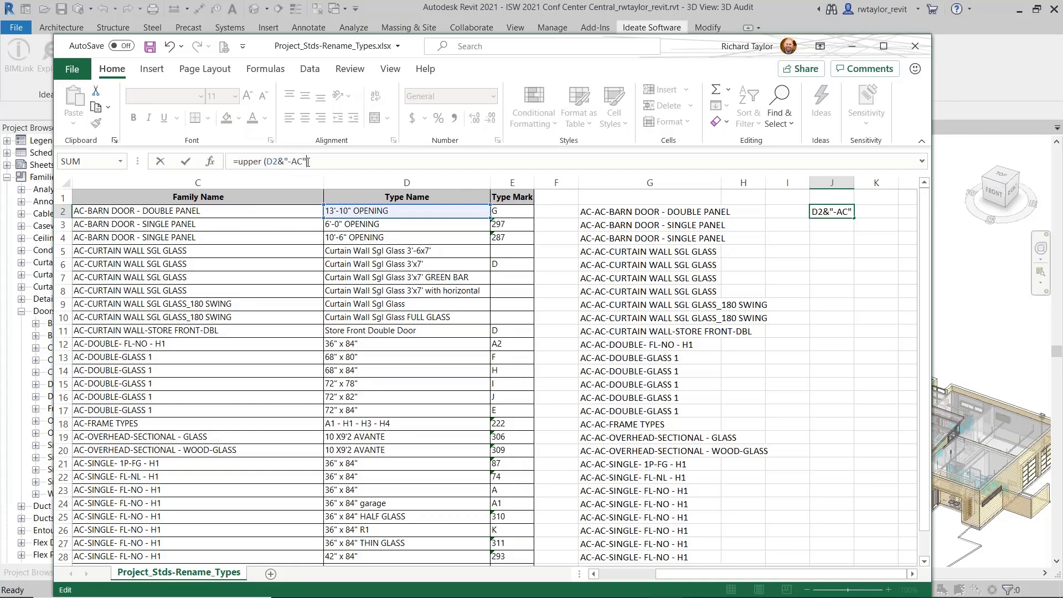
type(")")
key("Return")
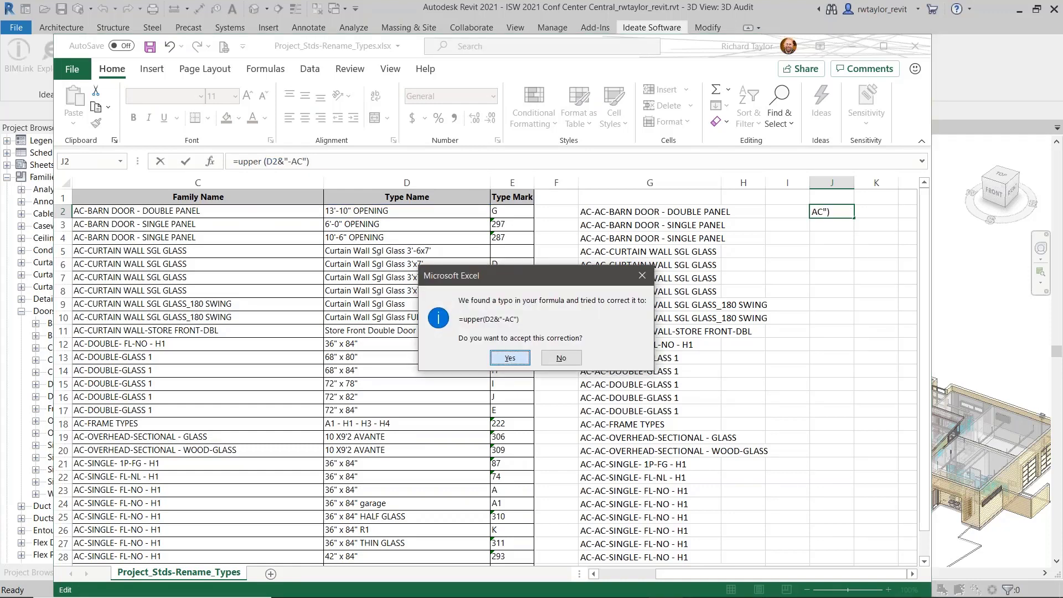
left_click(509, 358)
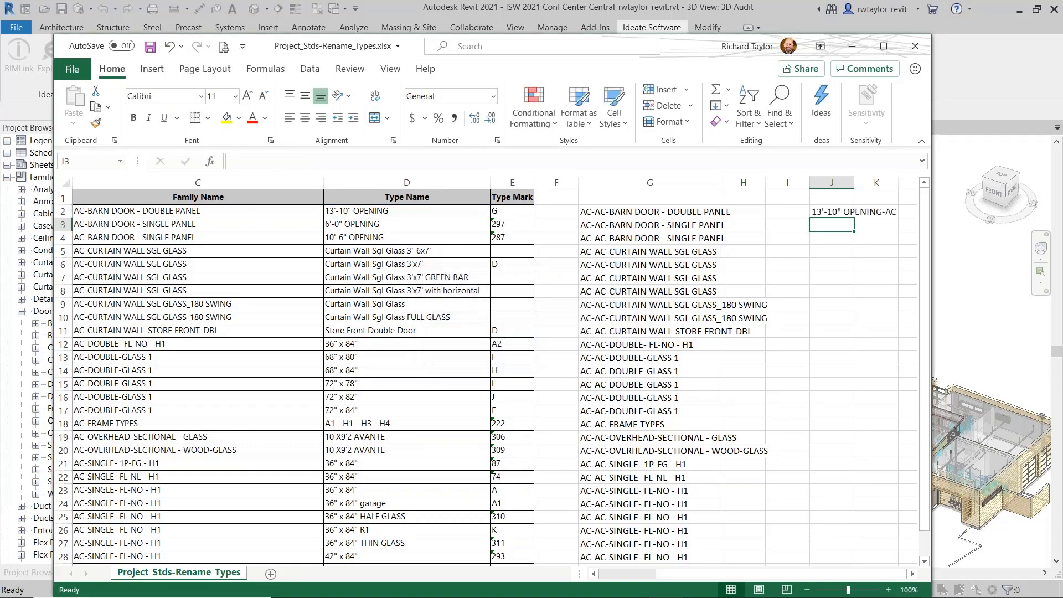
left_click(831, 216)
left_click(341, 163)
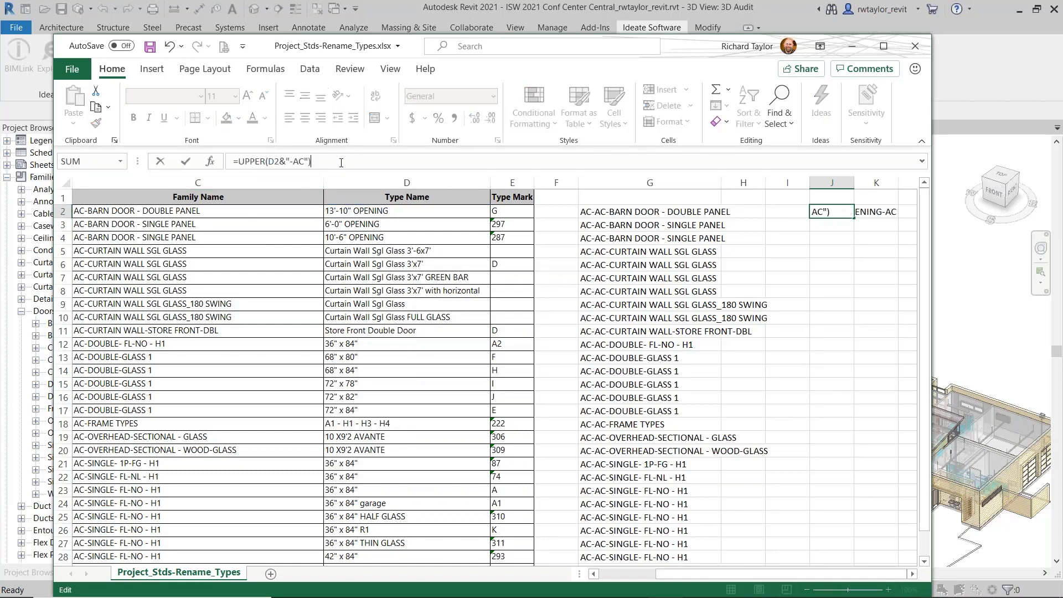
key("Return")
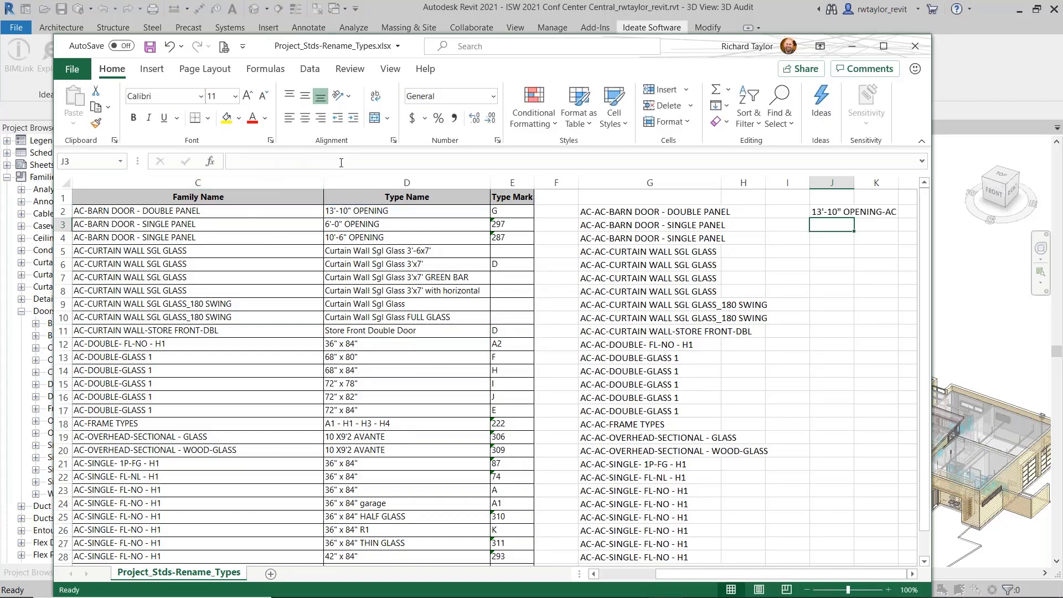
Step: Fit column J to its contents and fill the J2 formula down through J30
left_click(861, 214)
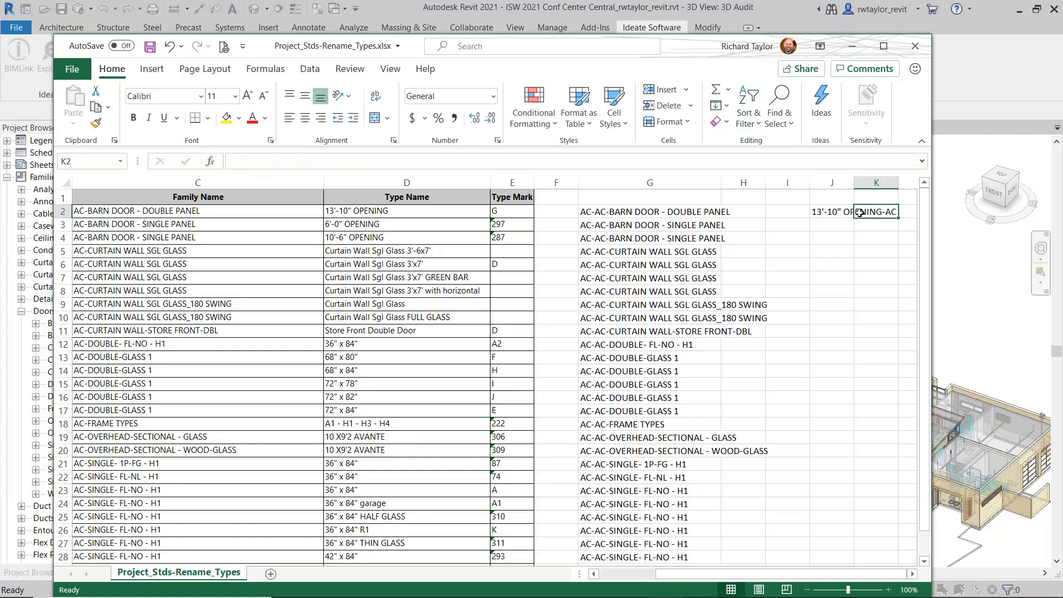
left_click(819, 215)
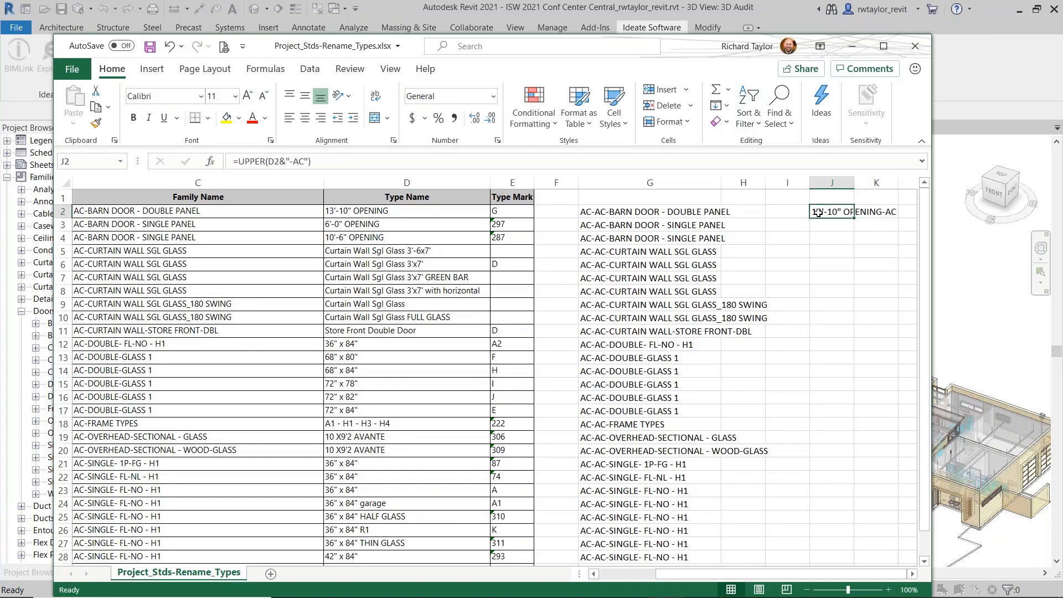
double_click(854, 182)
left_click_drag(901, 220, 883, 520)
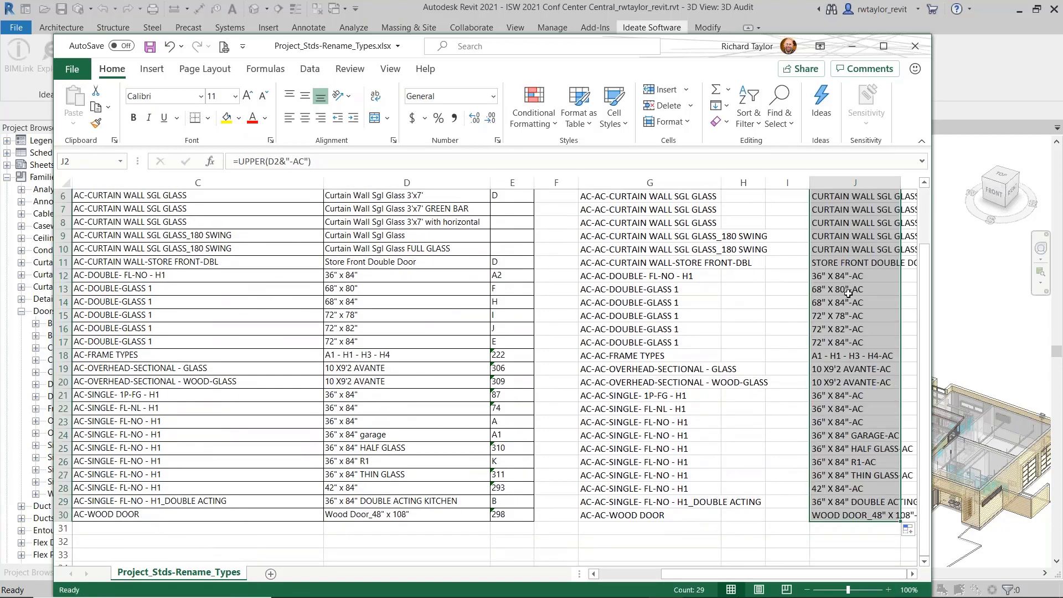
Step: Copy J2:J30 and paste it as values over the Type Name column starting at D2, widening column D to fit
right_click(848, 293)
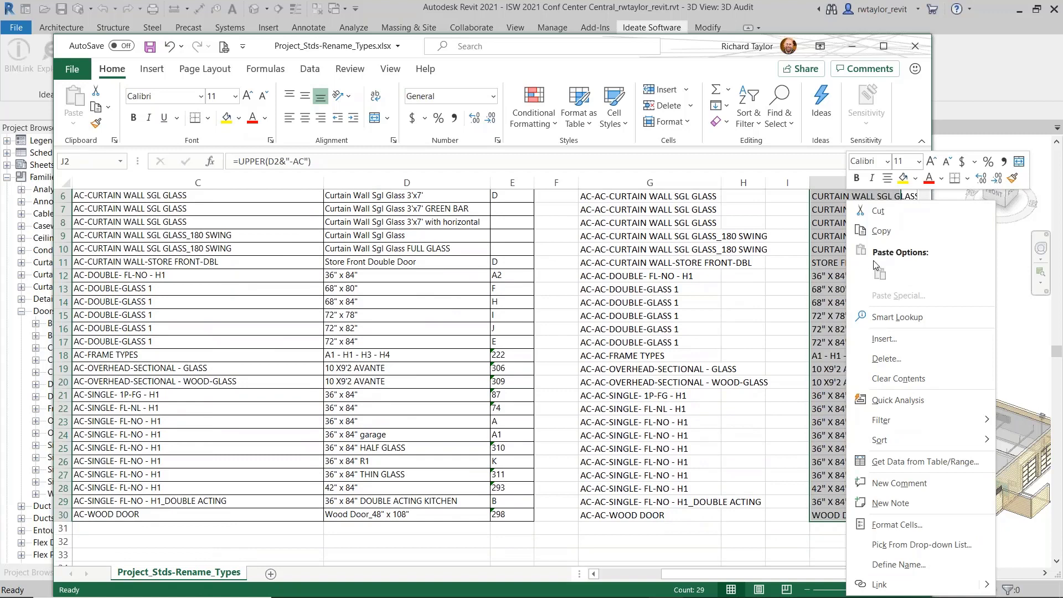
left_click(881, 230)
scroll(553, 277, "up", 2)
left_click_drag(488, 182, 551, 182)
left_click(369, 212)
right_click(369, 213)
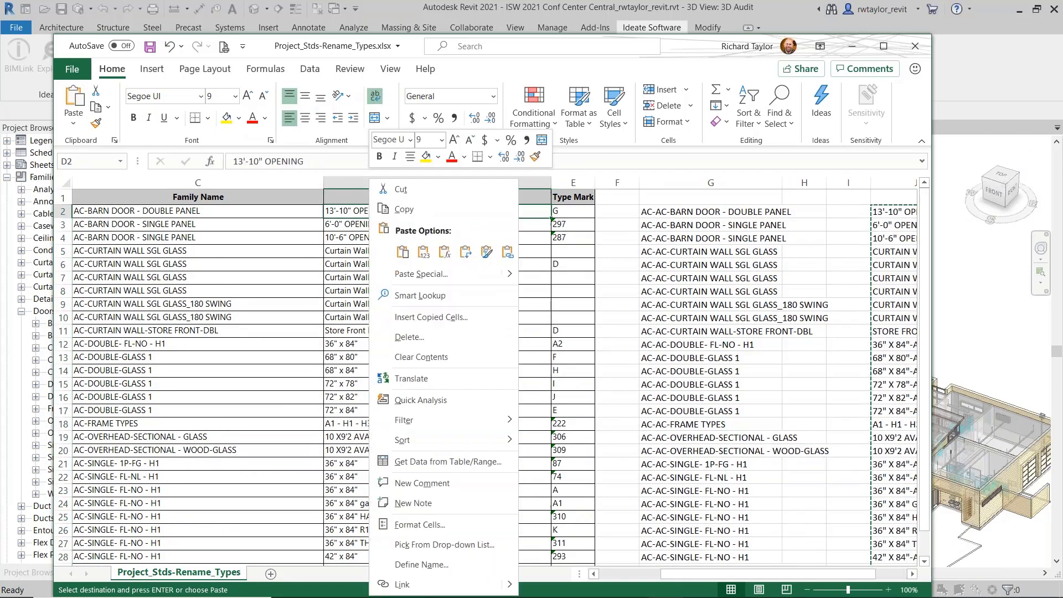
left_click(423, 252)
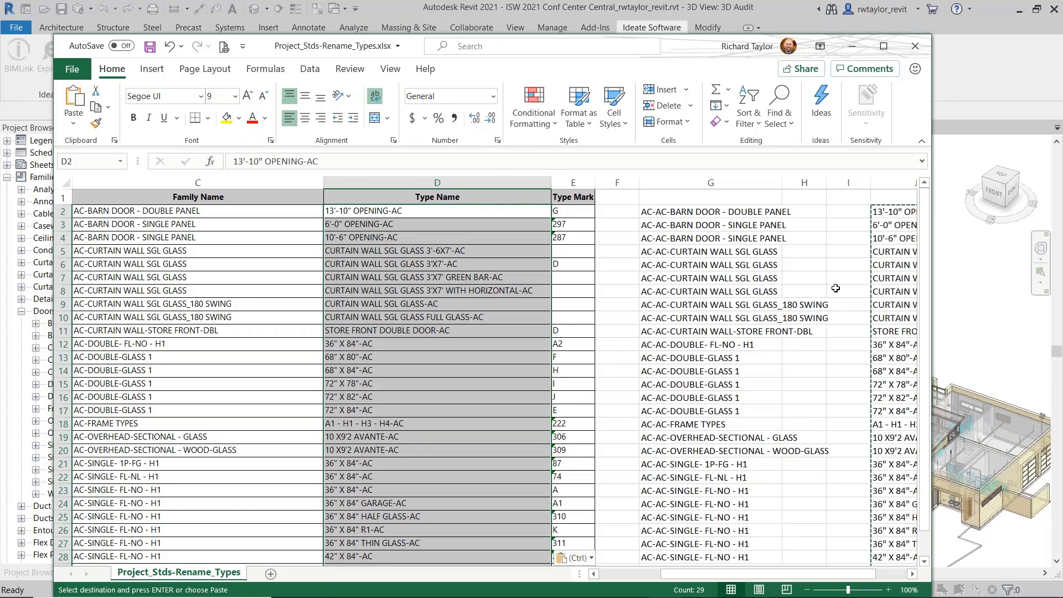
left_click_drag(758, 576, 696, 576)
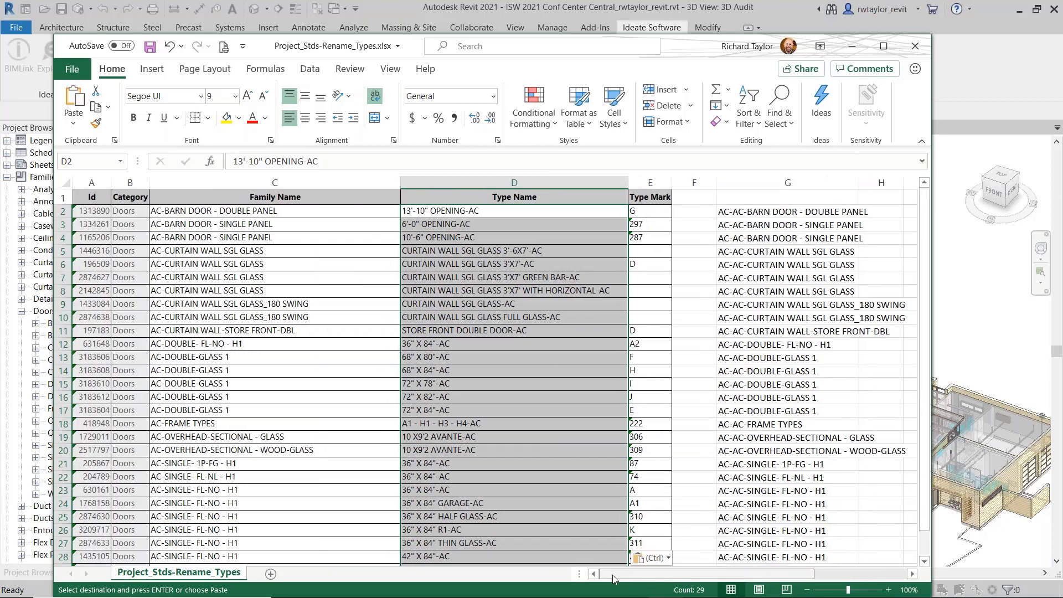
left_click(463, 382)
left_click(462, 383)
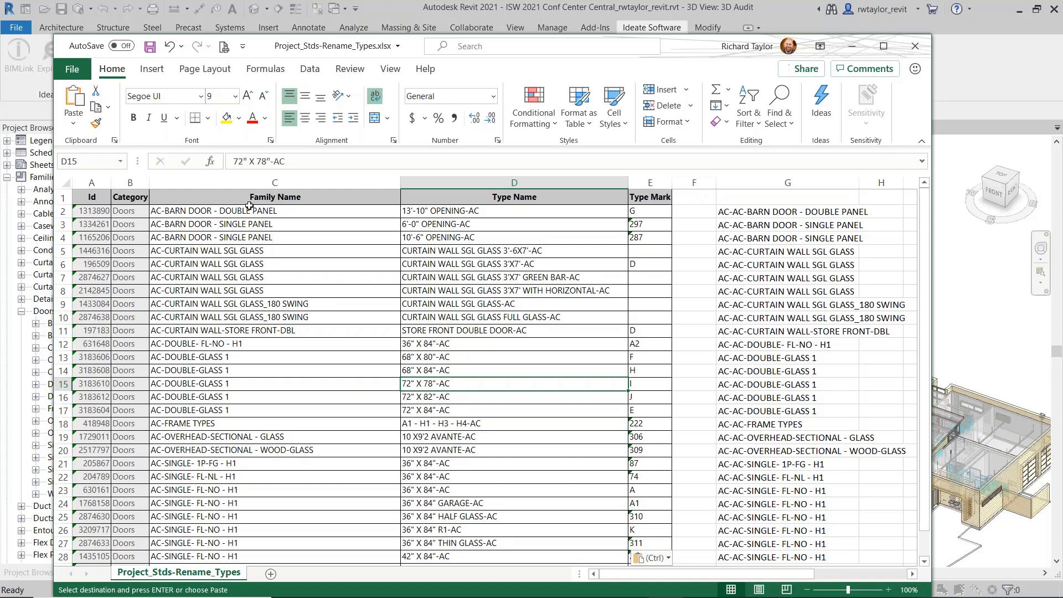
Step: Replace every space with a hyphen in the family and type names in C2:D30
left_click(272, 212)
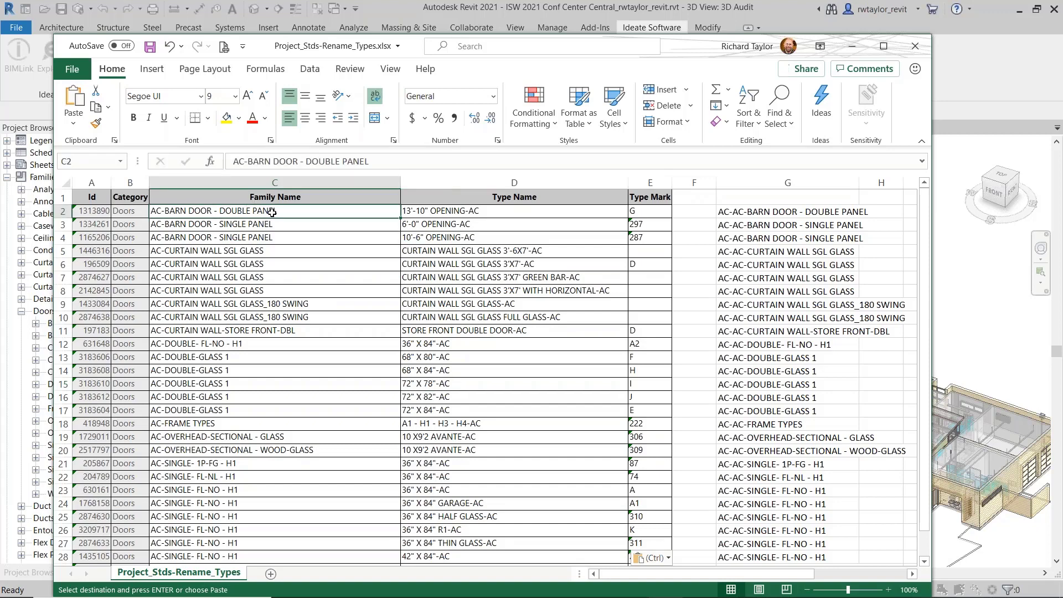
left_click_drag(272, 212, 531, 542)
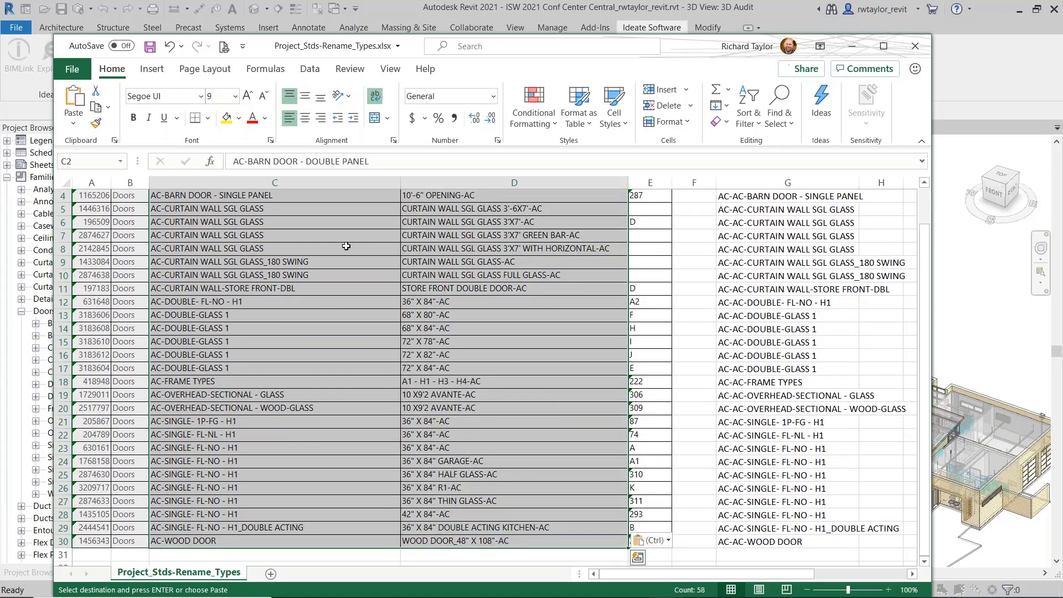
key("ctrl+f")
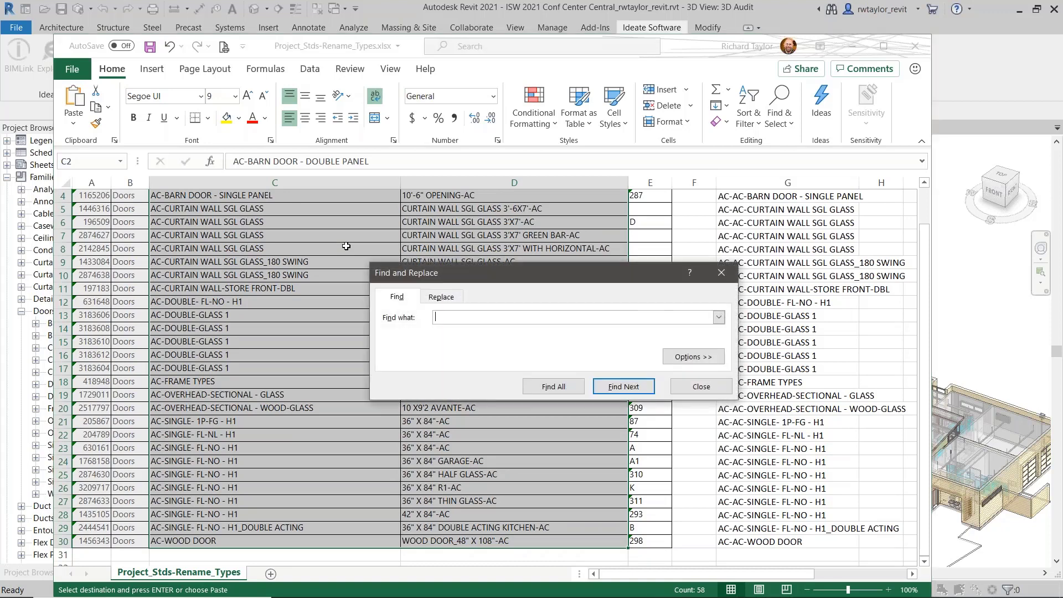
left_click(441, 297)
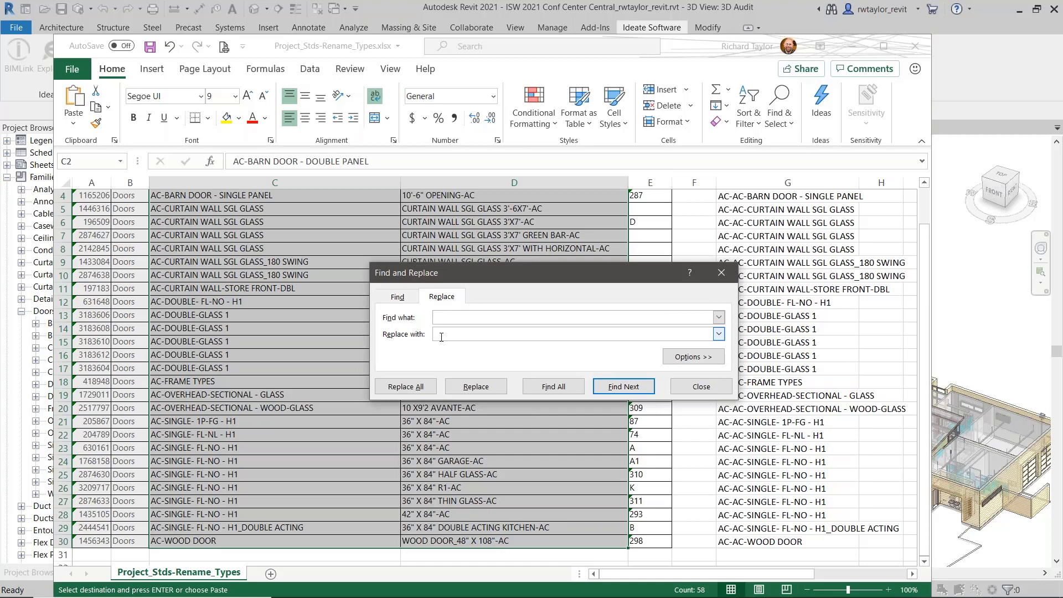
left_click(405, 387)
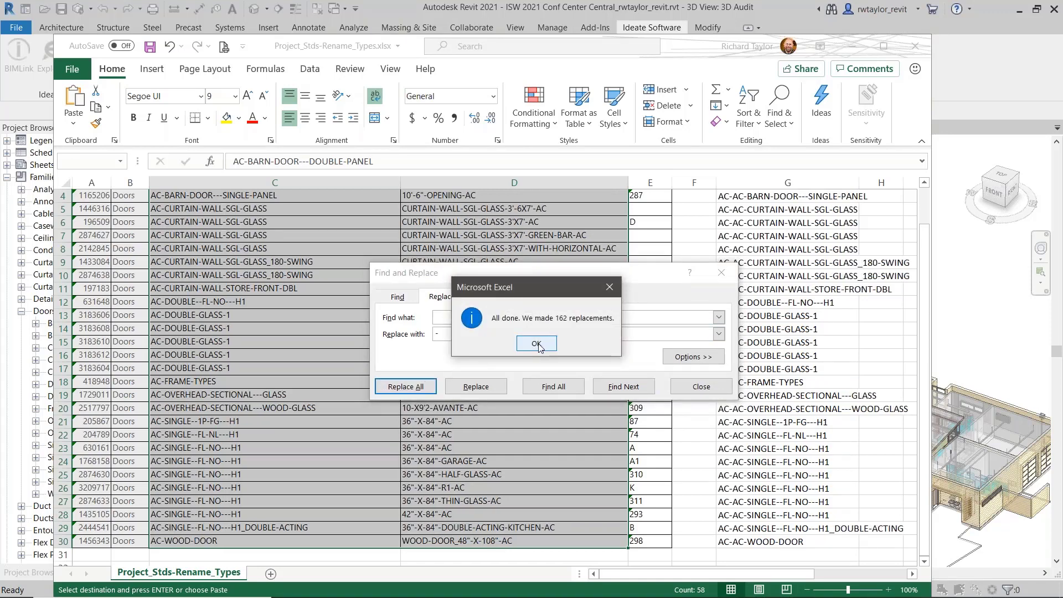
left_click(537, 344)
Step: Replace all triple hyphens "---" with a single hyphen in the selected family and type names
left_click_drag(505, 275, 472, 325)
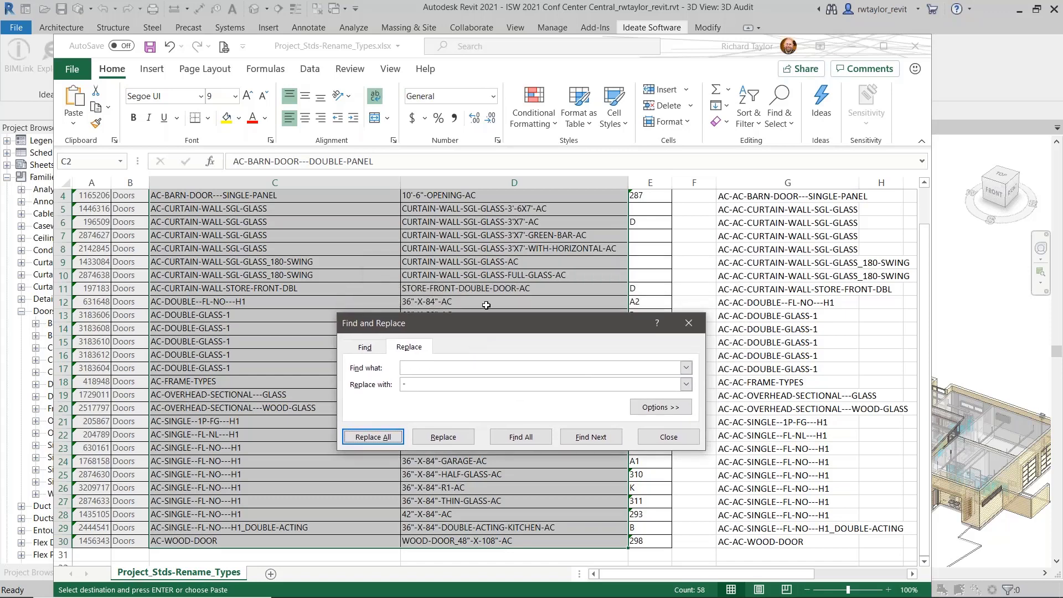
scroll(927, 227, "up", 1)
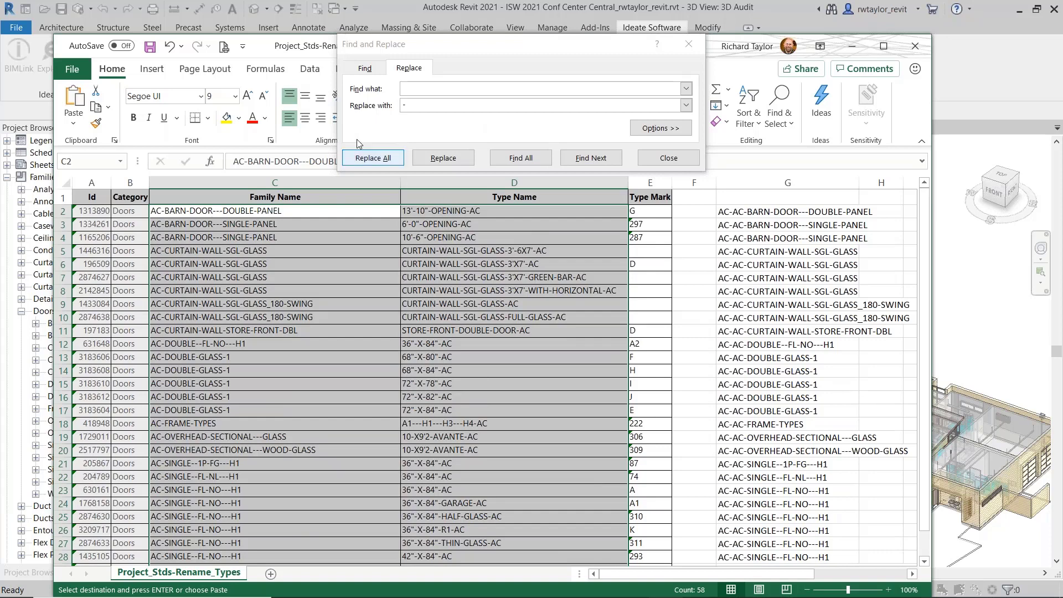
left_click(407, 91)
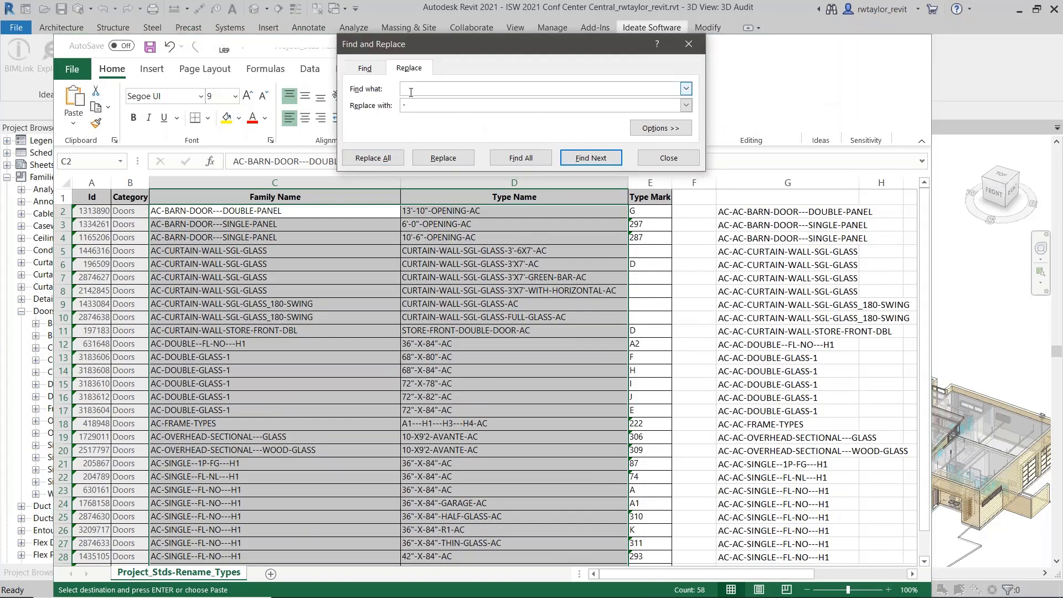
type("---")
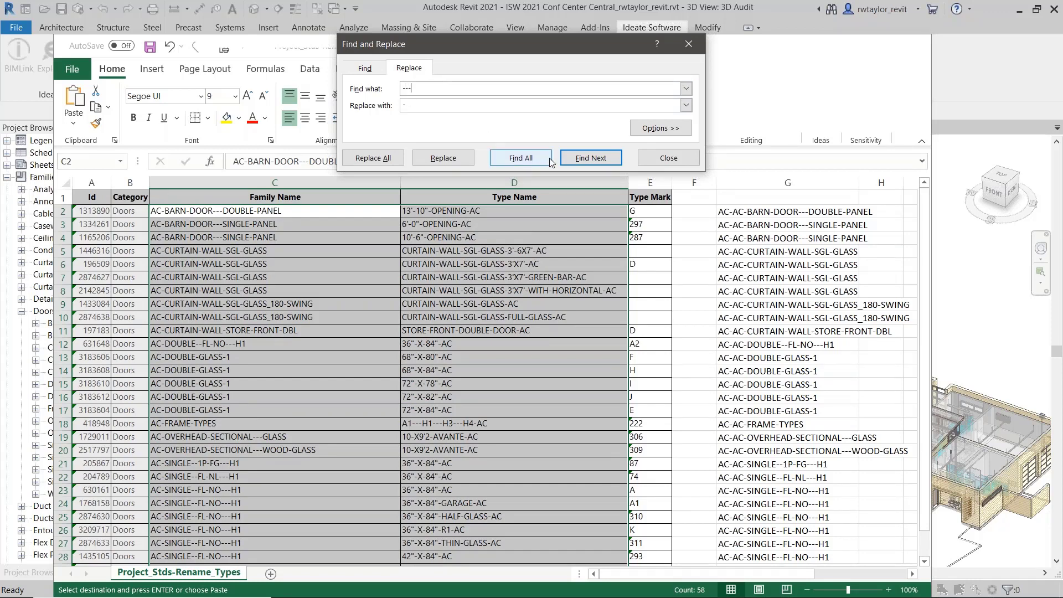
left_click(373, 158)
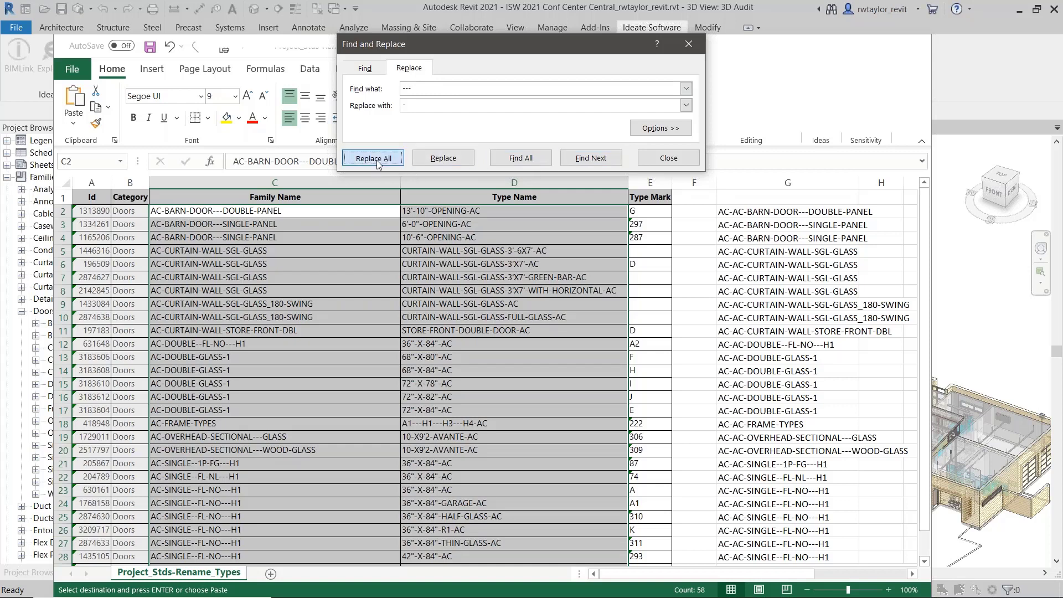
left_click(535, 344)
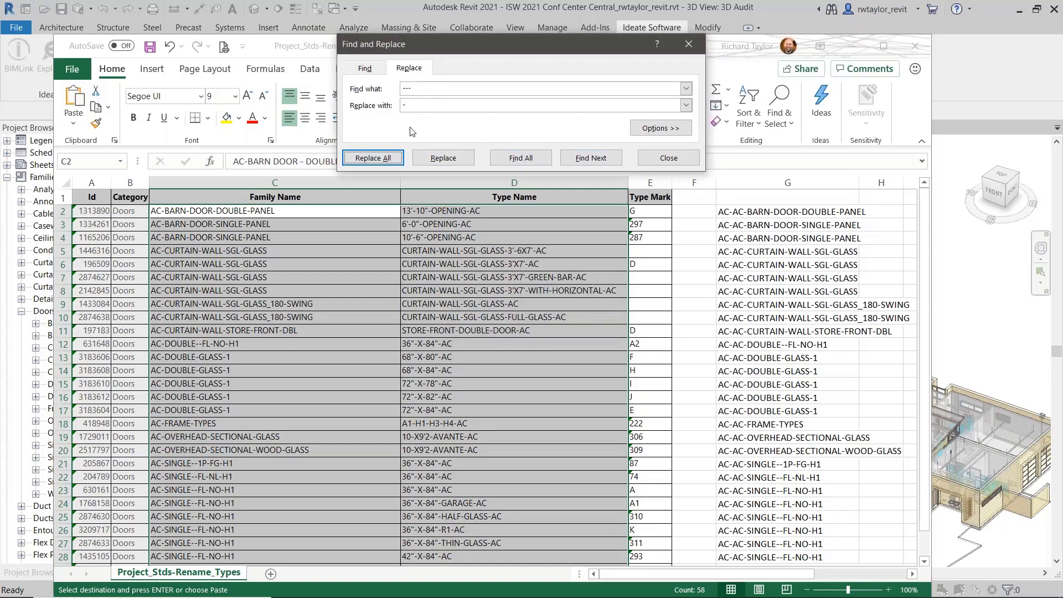
Step: Replace all double hyphens "--" with a single hyphen in the selected names and close Find and Replace
left_click(421, 88)
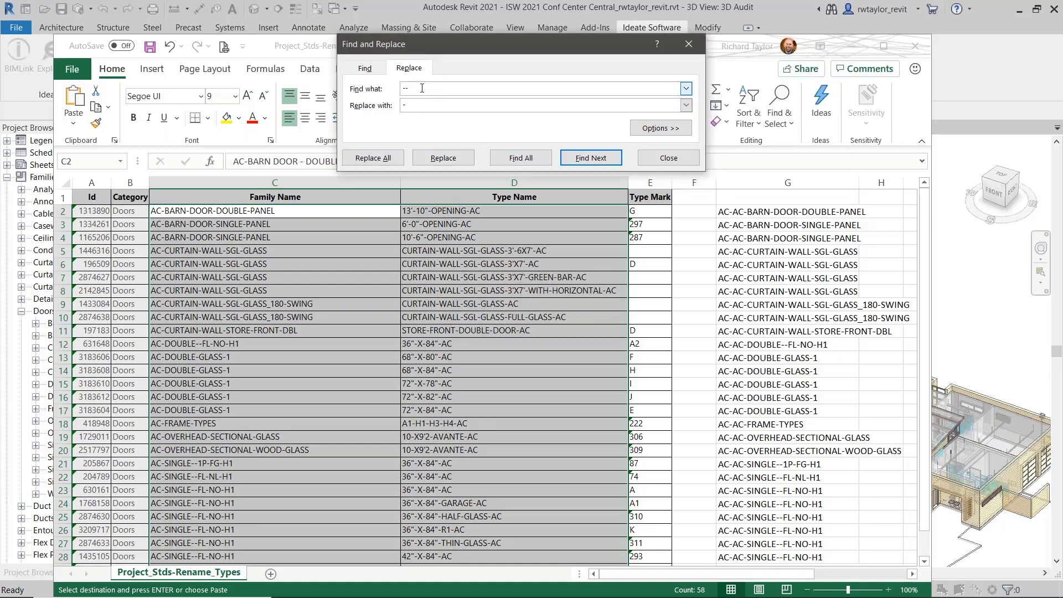
left_click(373, 158)
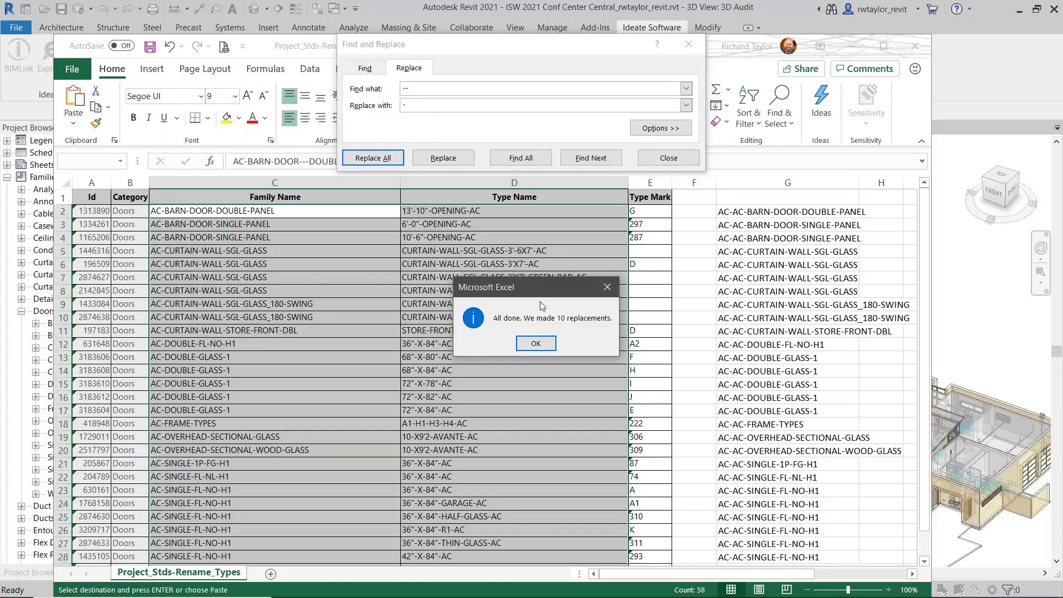
left_click(536, 343)
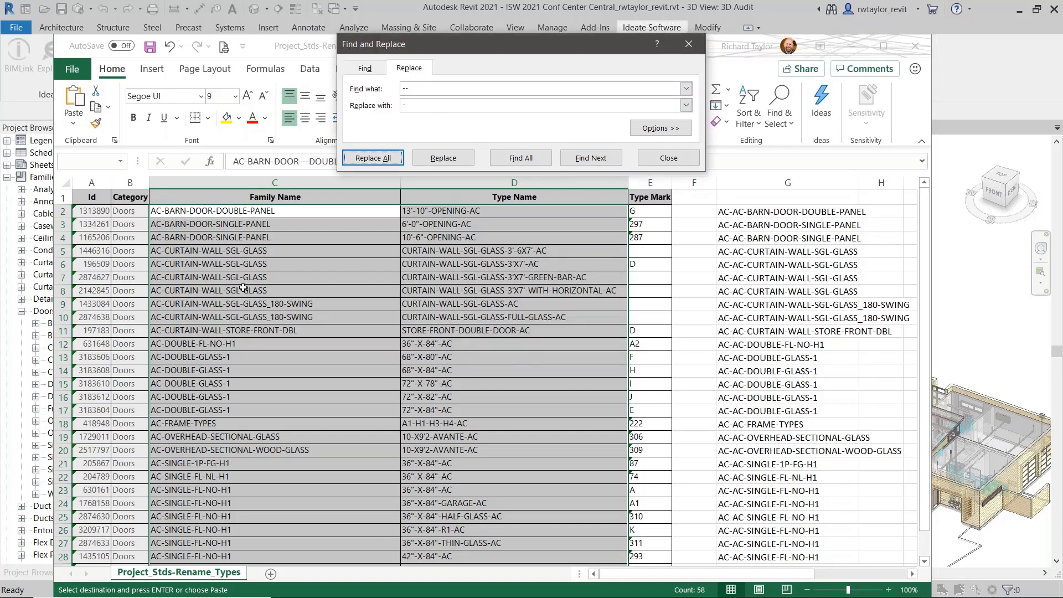
left_click(688, 44)
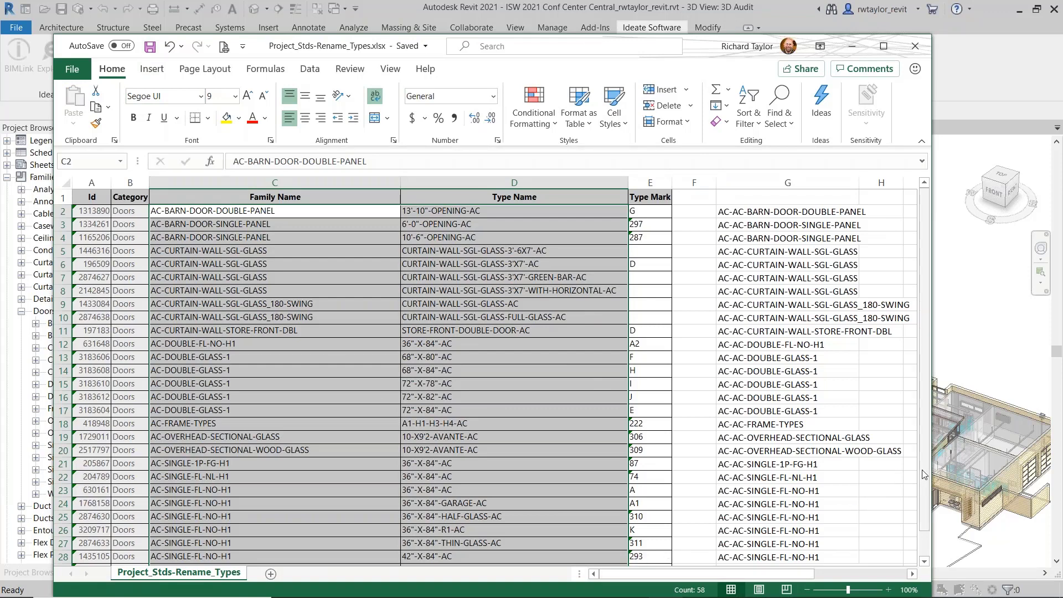
Step: Widen the Excel window and change the category of the first door in cell B2 to Windows
left_click_drag(931, 468, 983, 466)
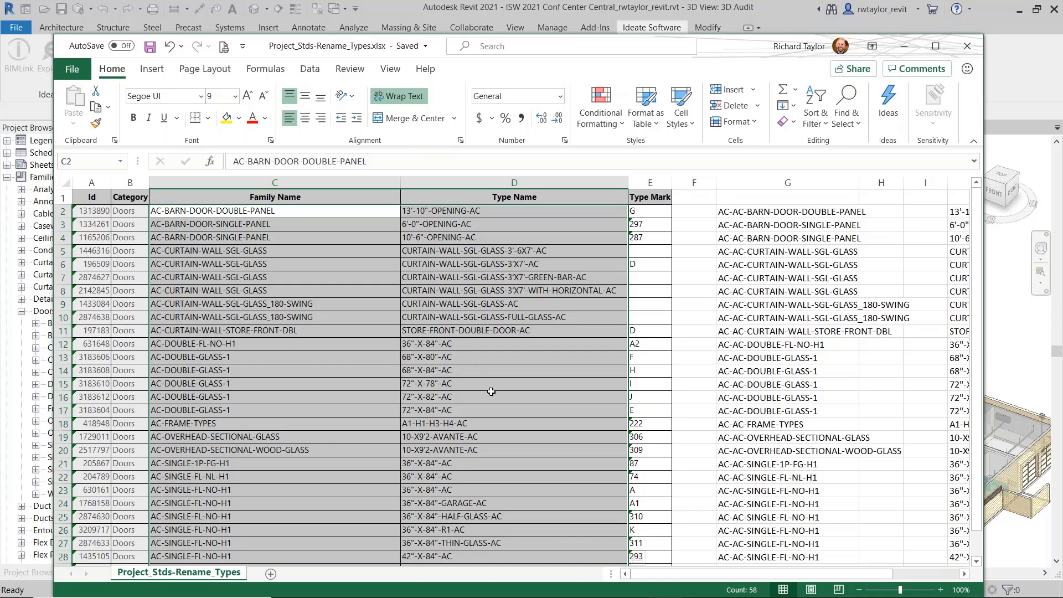
left_click(135, 215)
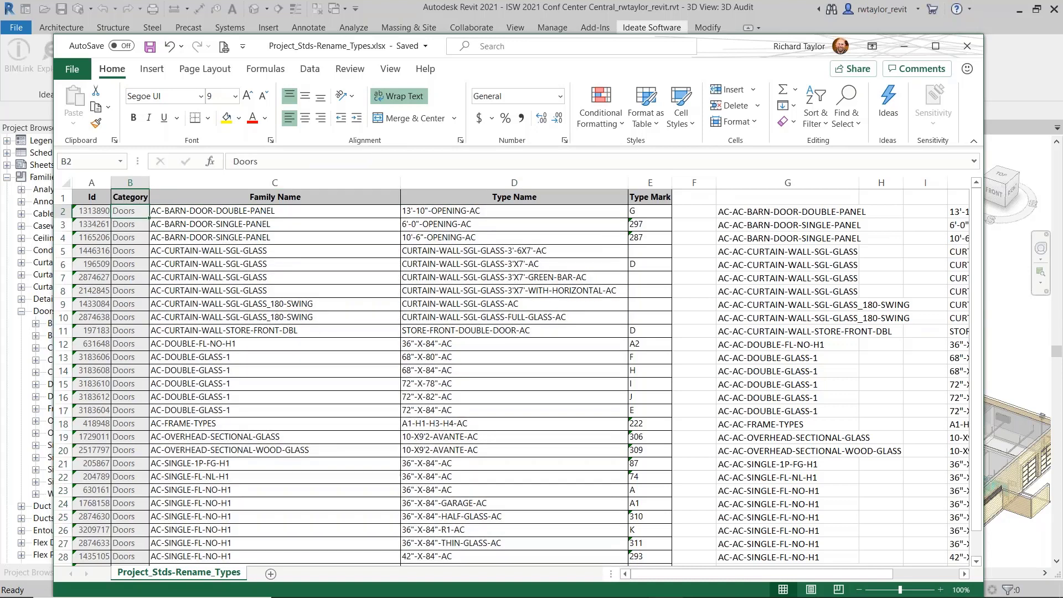
left_click_drag(263, 161, 205, 161)
type("Windows")
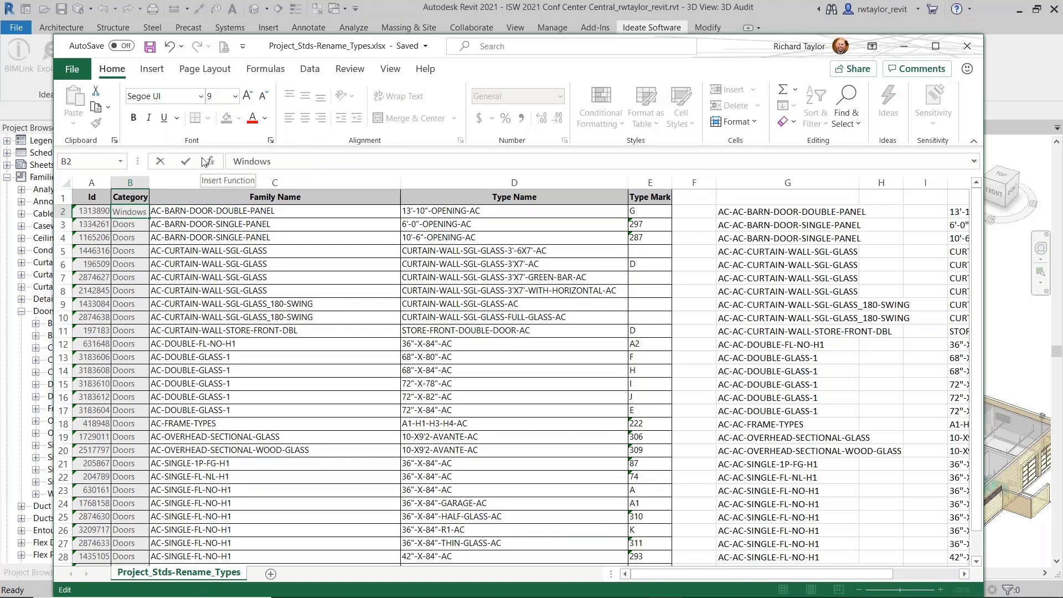
key("Return")
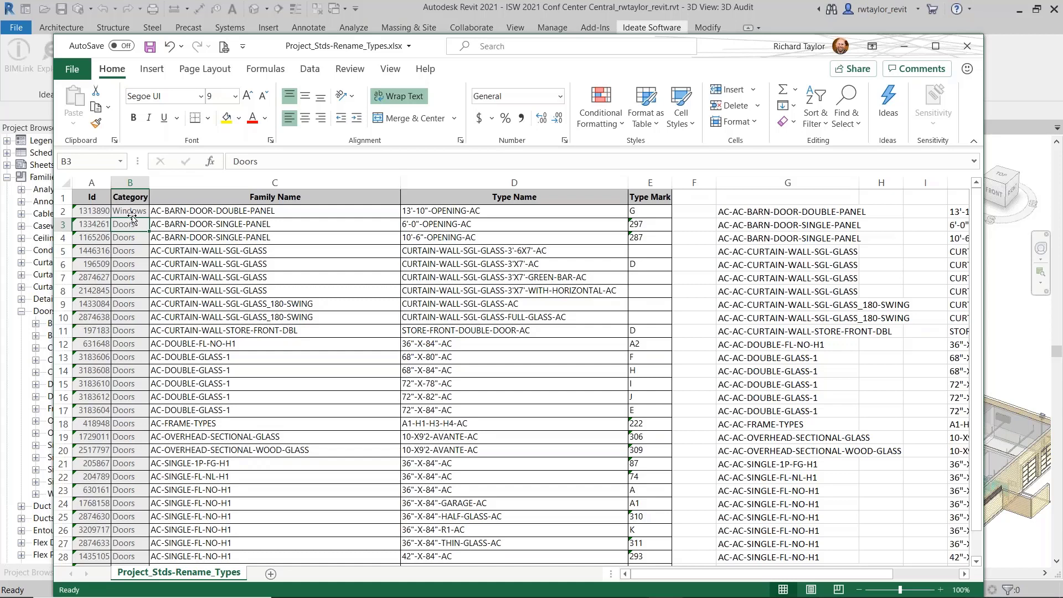
Step: Change the column header in C1 to Family-Name and save the workbook
left_click(249, 199)
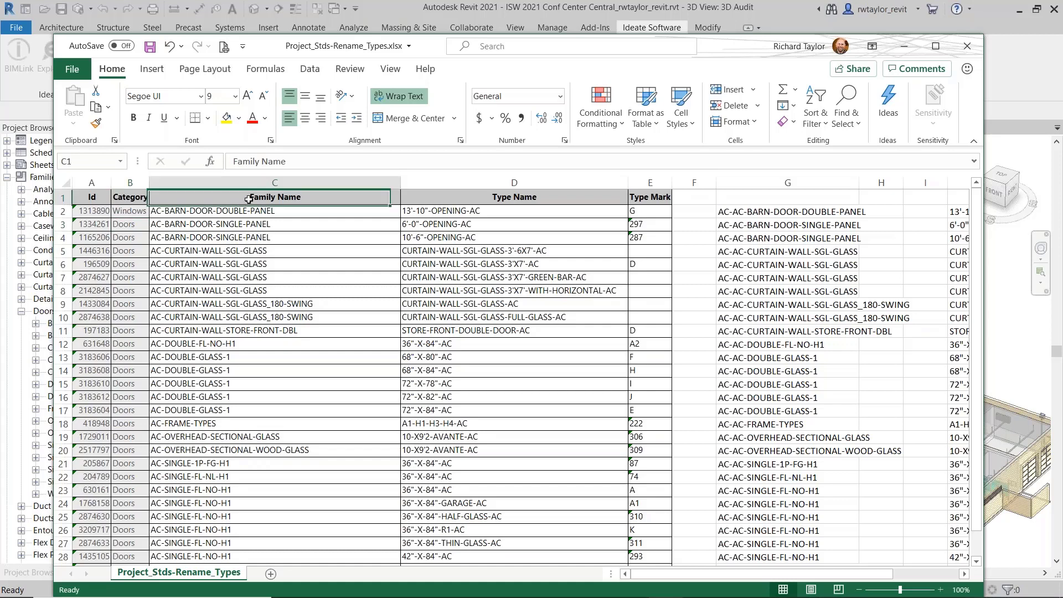
left_click(262, 161)
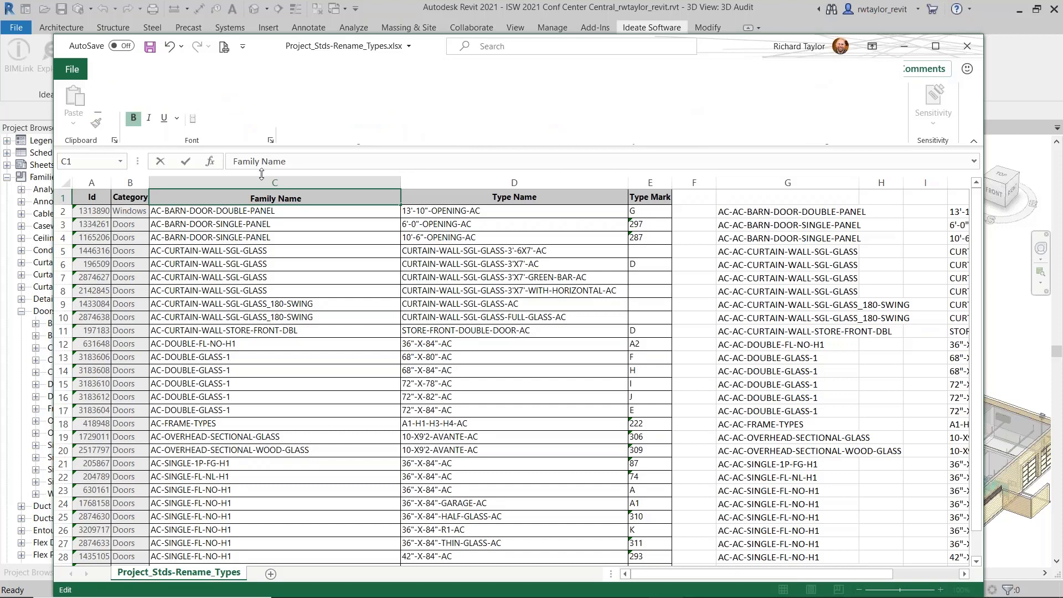
key("BackSpace")
type("-")
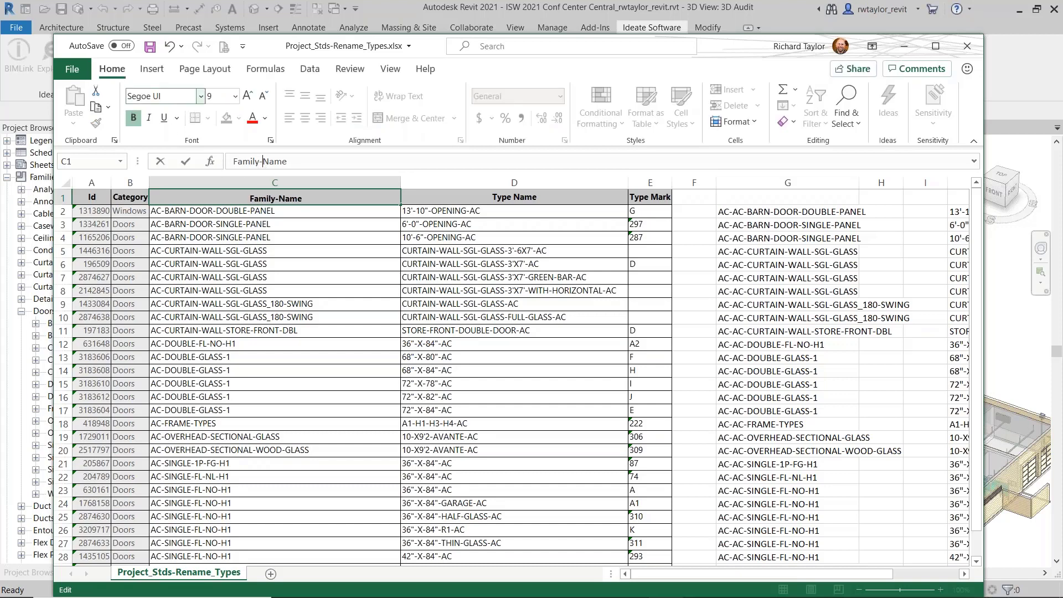
left_click(149, 48)
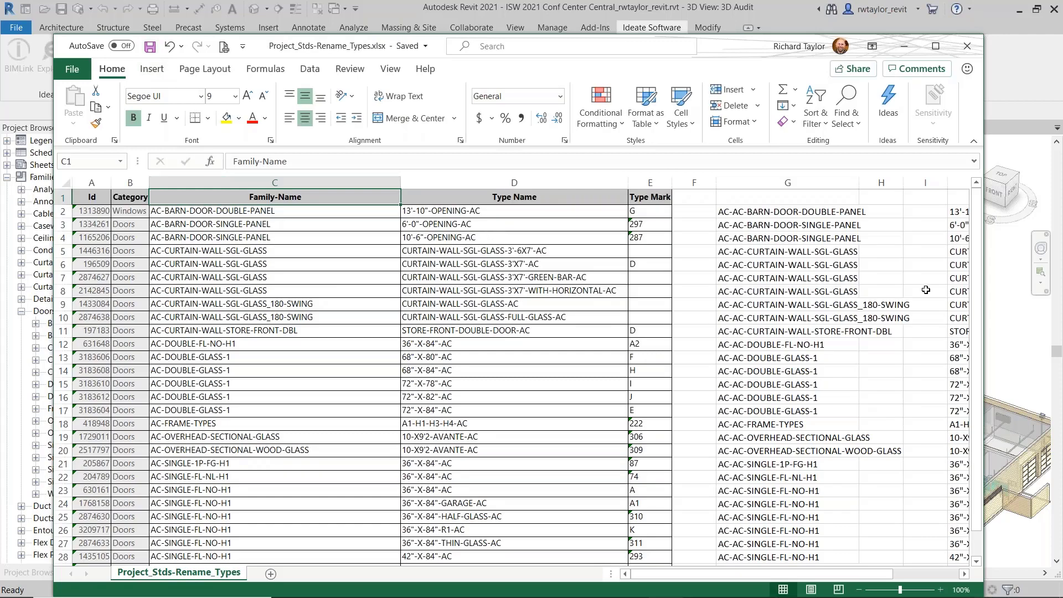
Step: Switch to Ideate BIMLink in Revit and try to import Project_Stds-Rename_Types.xlsx into the Project_Stds-Rename_Types link
left_click(1002, 282)
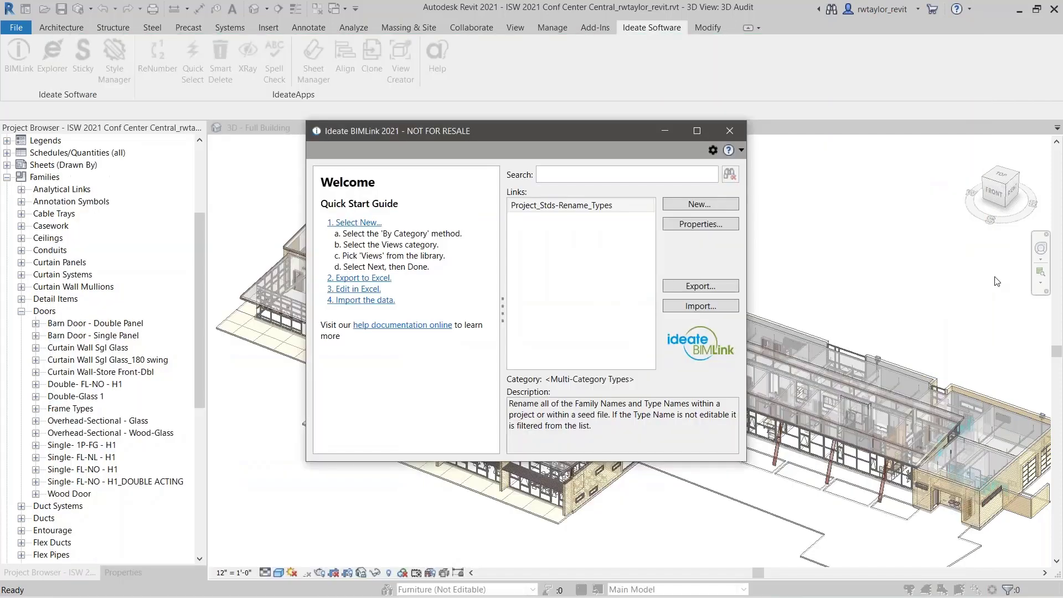
left_click(682, 308)
left_click(599, 176)
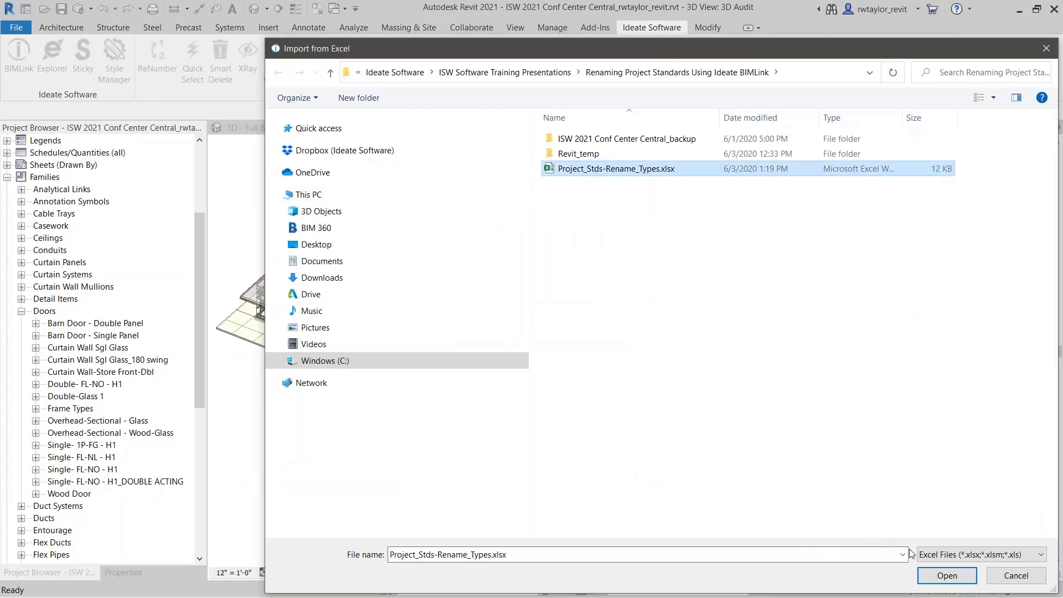
left_click(942, 576)
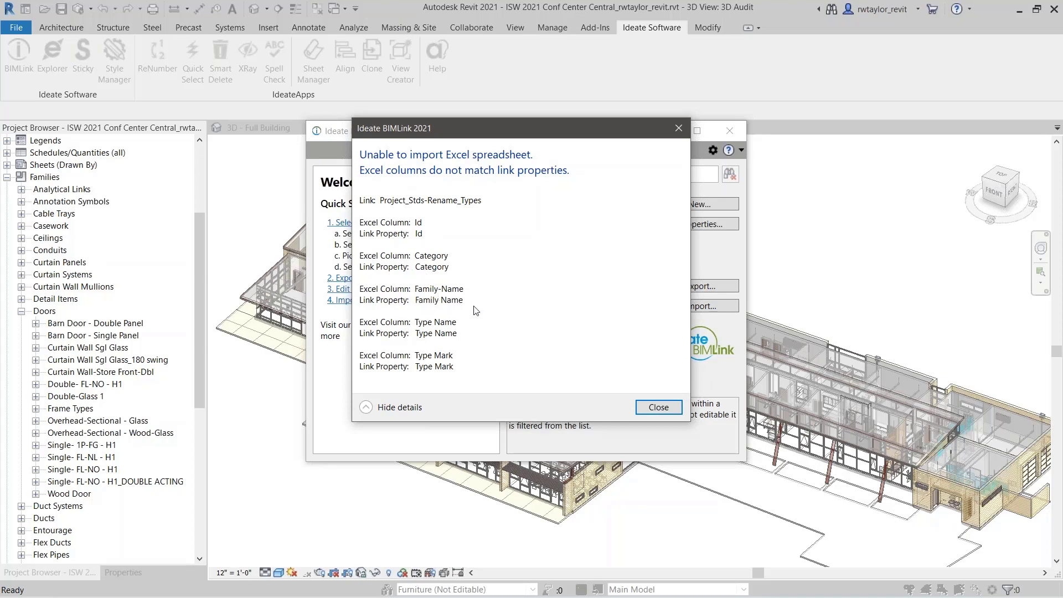
left_click(658, 407)
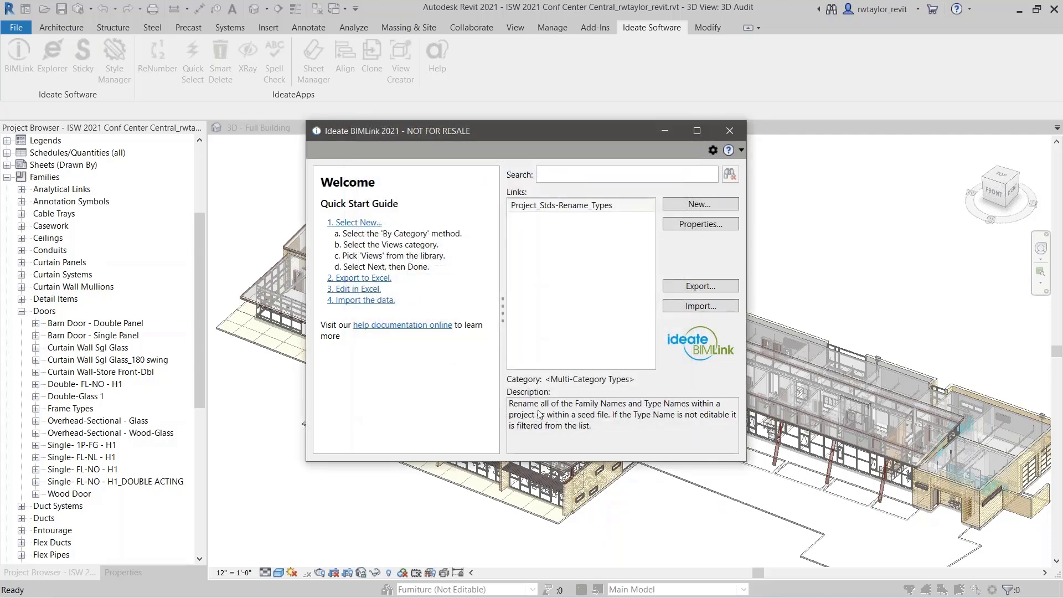
Step: Switch back to Excel, restore the C1 header to Family Name, and save the workbook
key("alt+Tab")
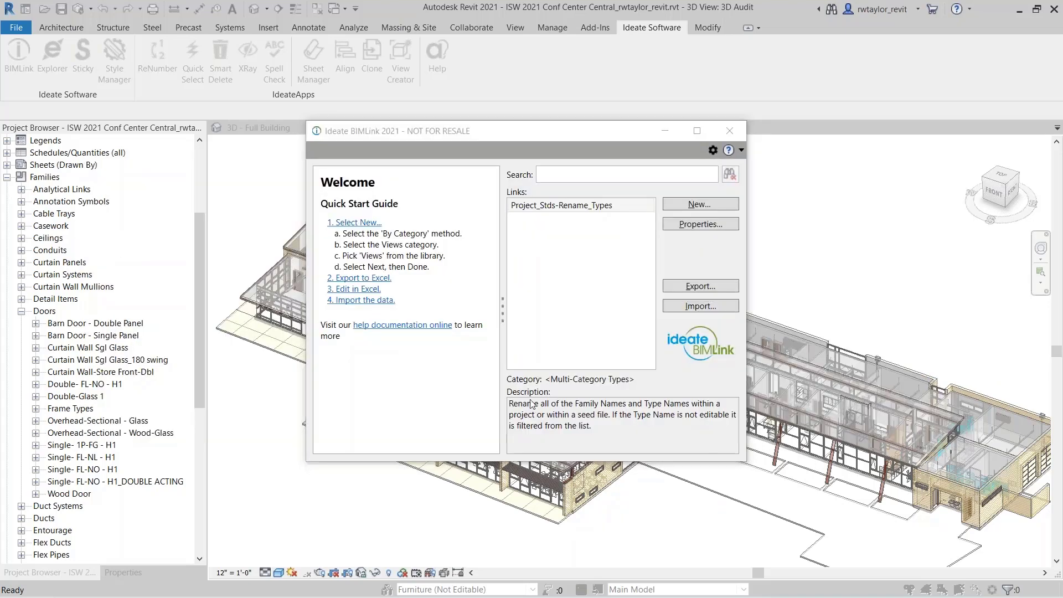
key("alt+Tab")
key("Tab")
left_click(265, 166)
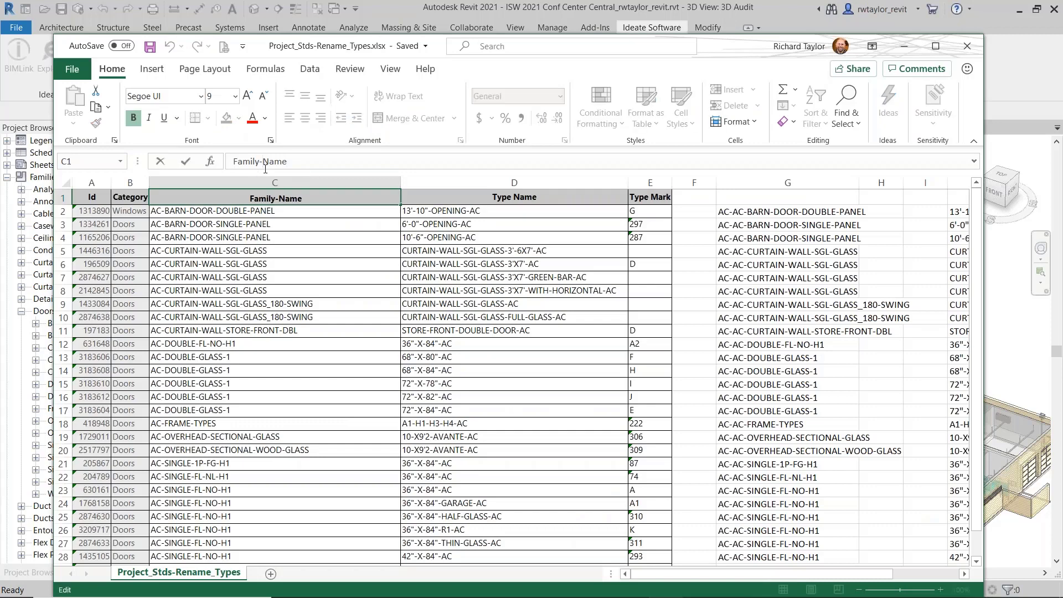
key("BackSpace")
left_click(150, 47)
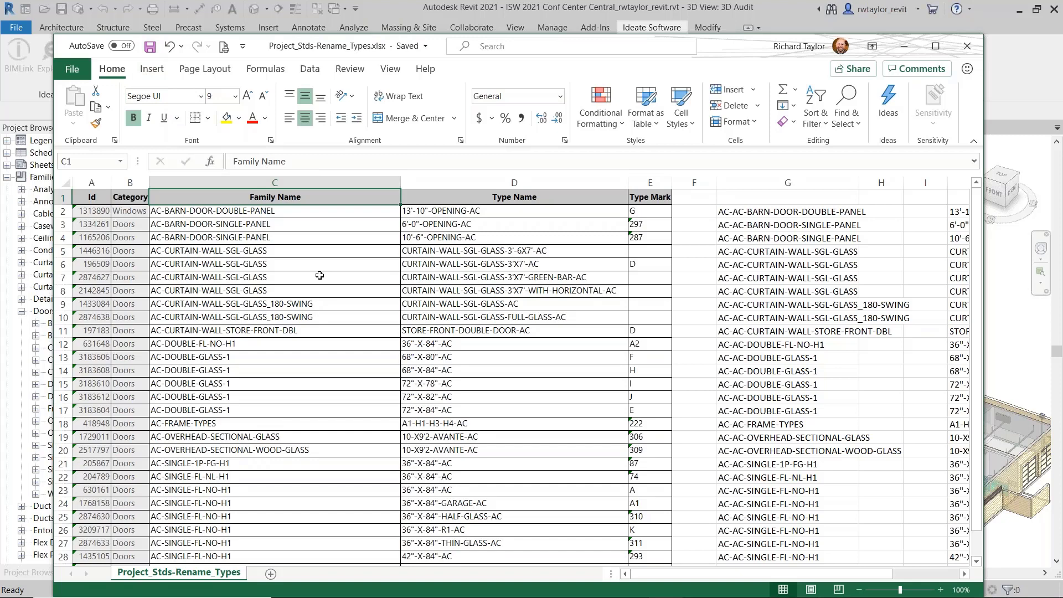
Step: Switch to Ideate BIMLink in Revit and load Project_Stds-Rename_Types.xlsx into the Project_Stds-Rename_Types link for an import preview
key("alt+Tab")
key("alt+Tab")
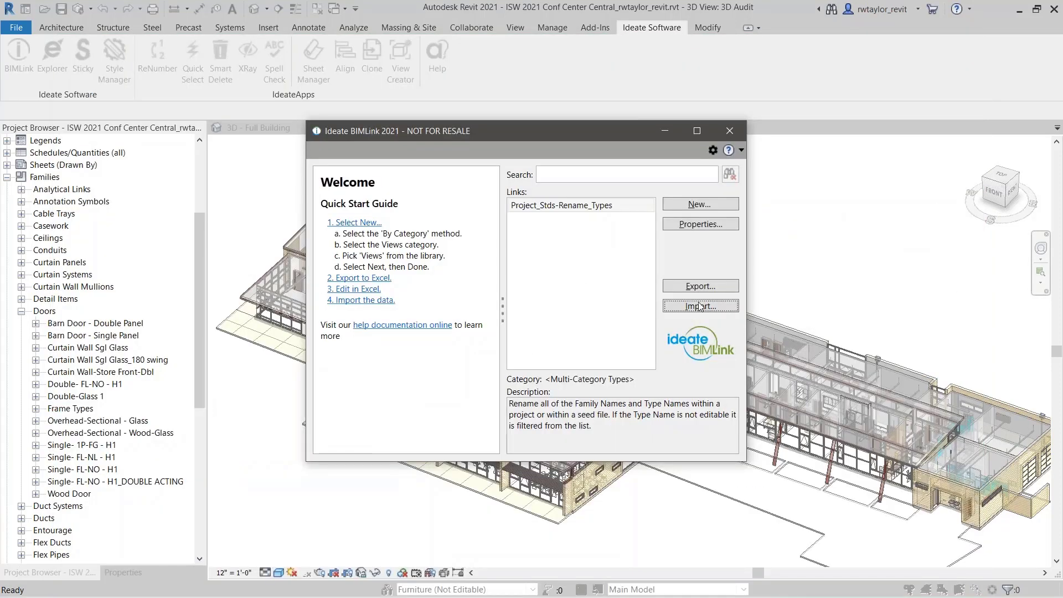
left_click(687, 307)
left_click(589, 169)
left_click(943, 576)
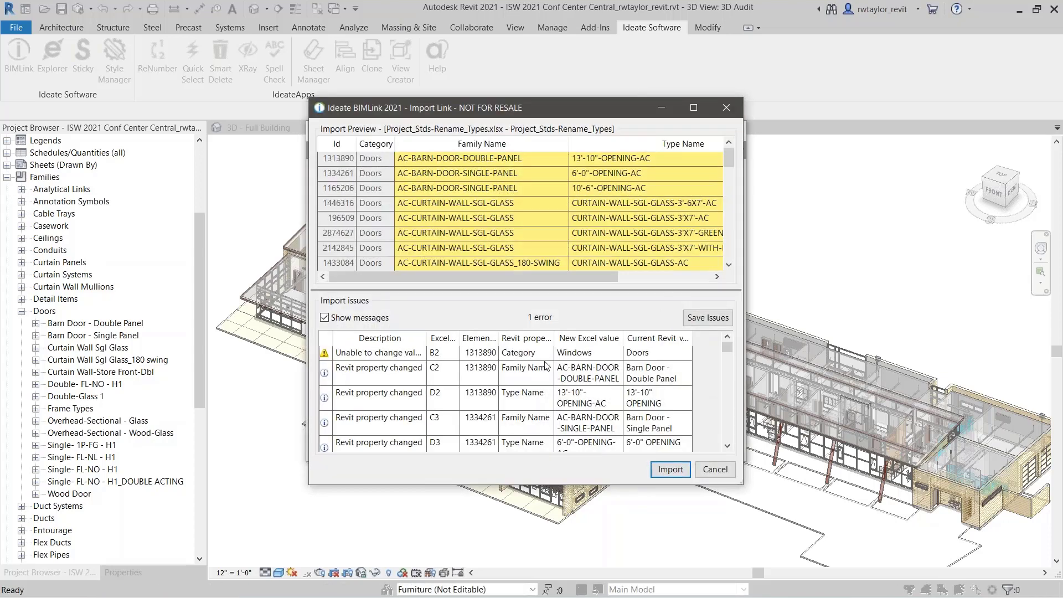
Step: Review the import issues with informational messages hidden and shown, and widen the preview to examine the Type Name and Type Mark columns
left_click(324, 318)
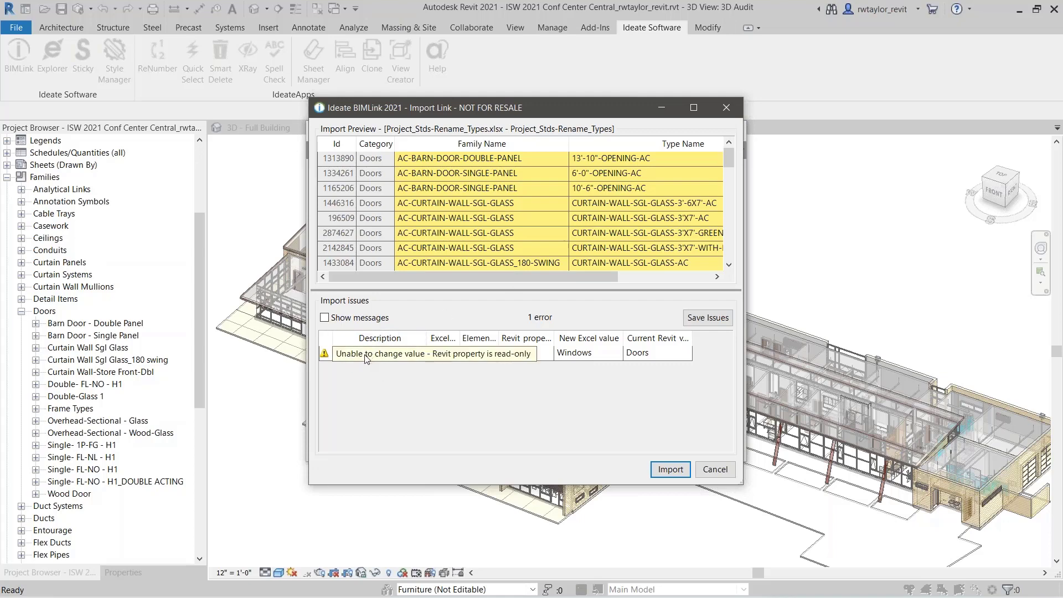
left_click(325, 318)
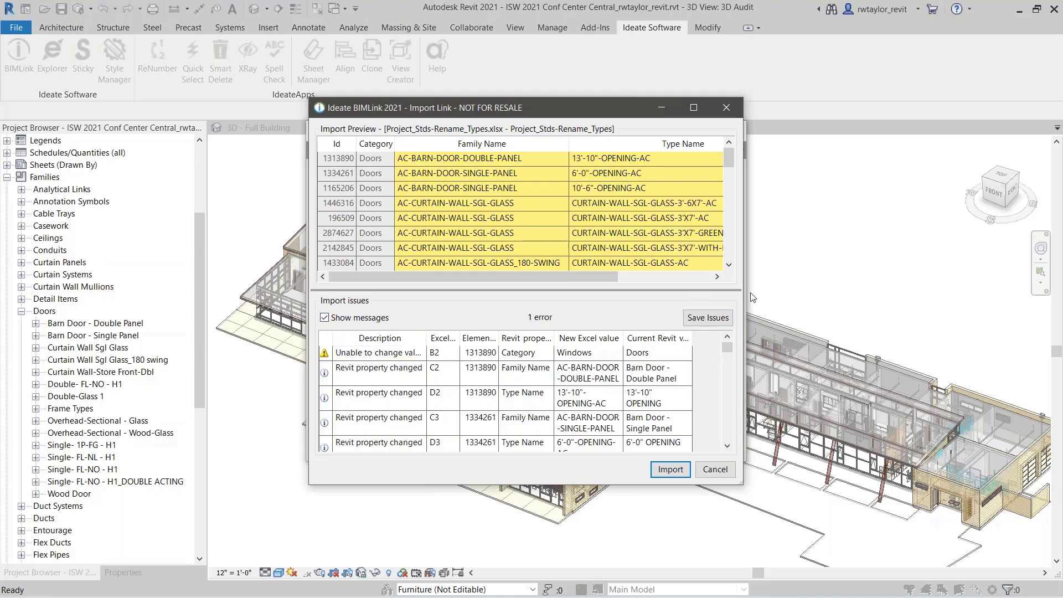
left_click_drag(751, 294, 919, 111)
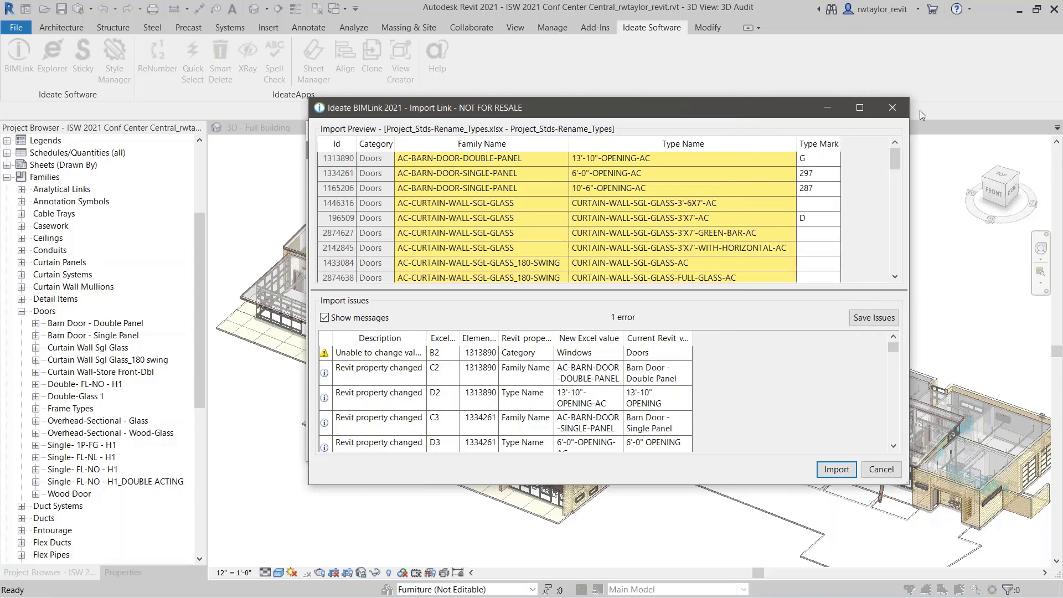
left_click(892, 159)
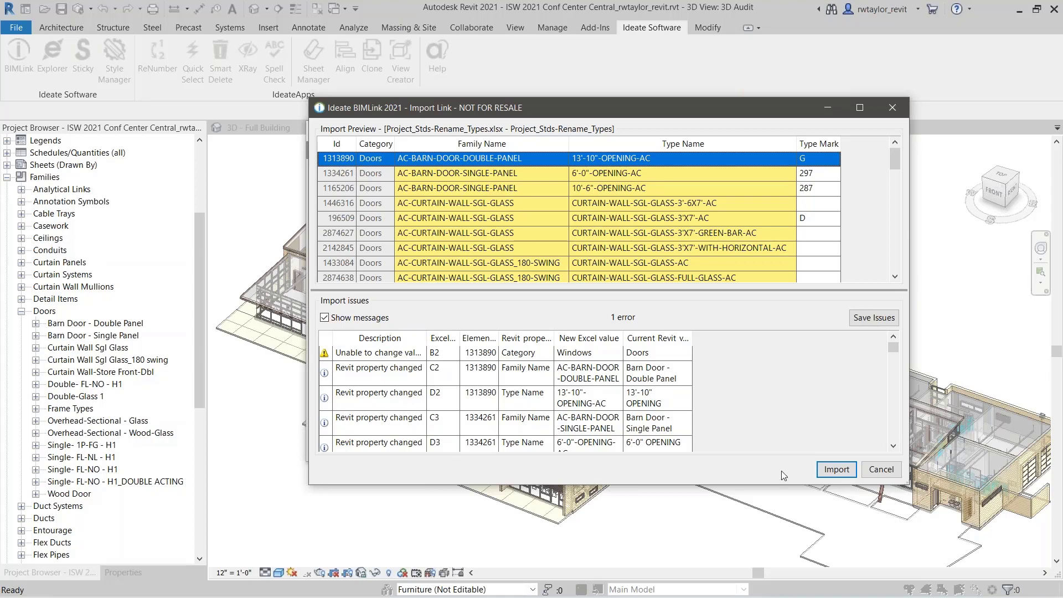
Step: Import the renamed door families and types, close BIMLink, and expand AC-SINGLE-FL-NO-H1 in the Project Browser to check its types
left_click(835, 469)
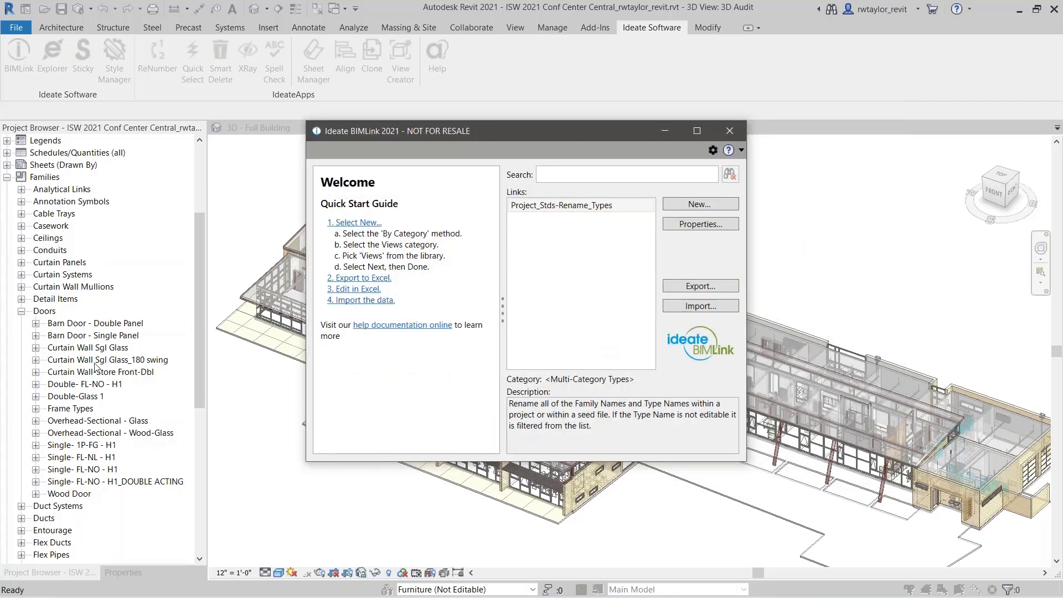
left_click(730, 130)
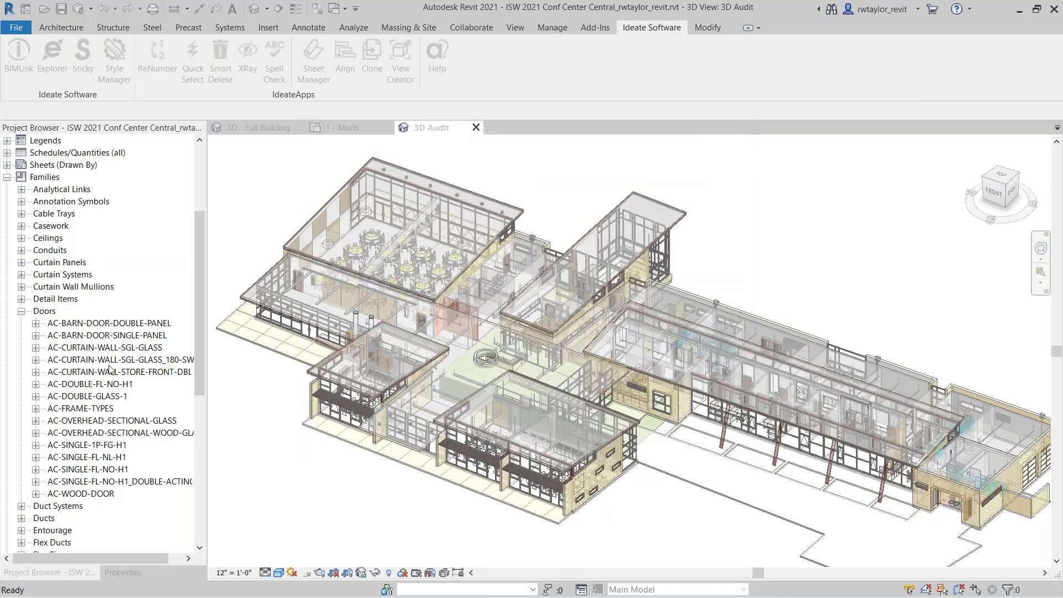
left_click(36, 469)
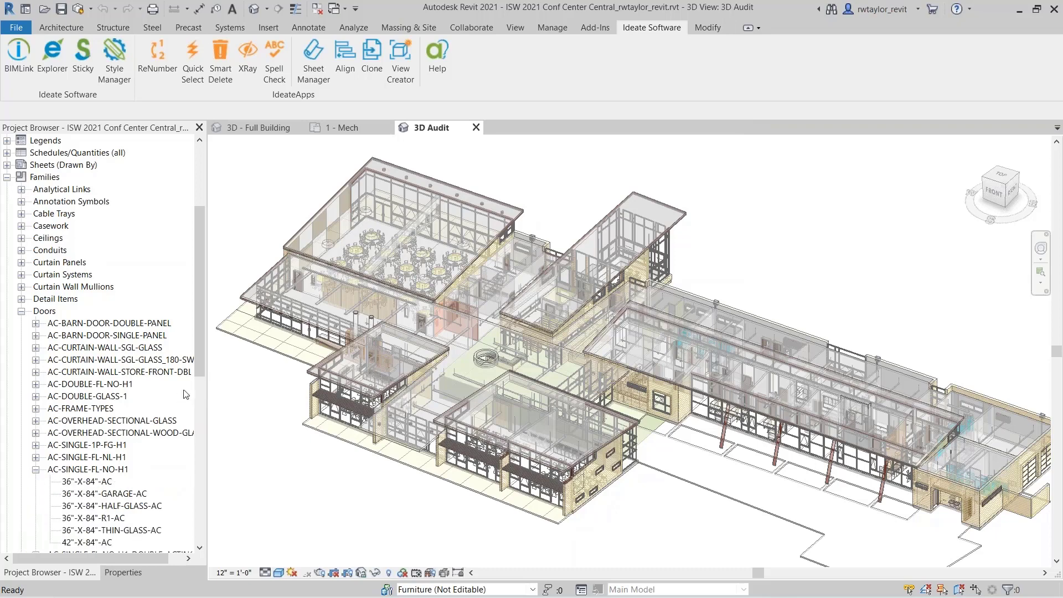
left_click_drag(201, 359, 203, 391)
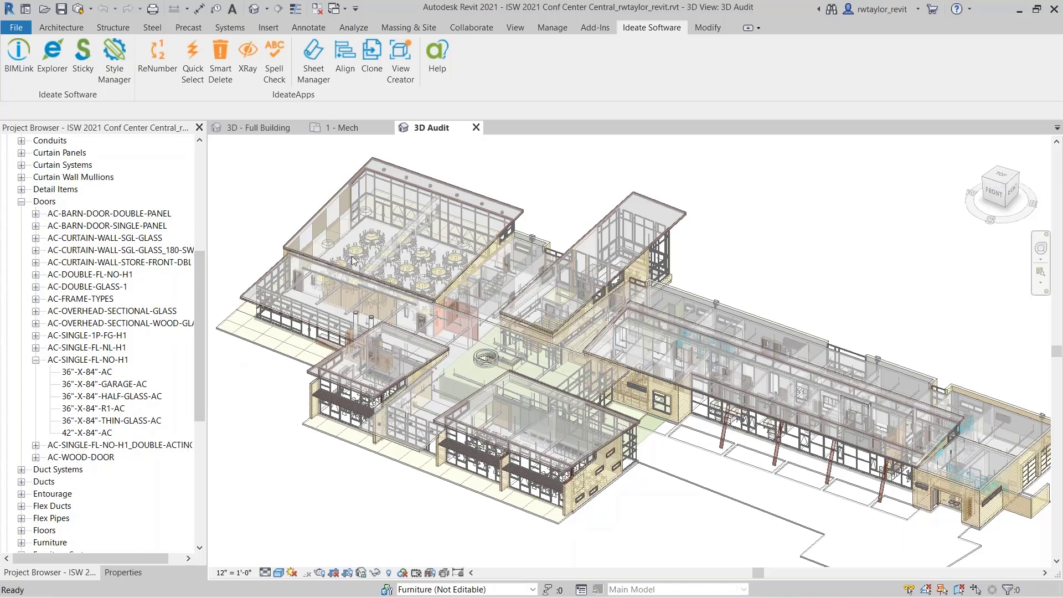
Step: Reopen BIMLink, start a new link, search the sample libraries for "views", and enlarge the dialog
left_click(27, 82)
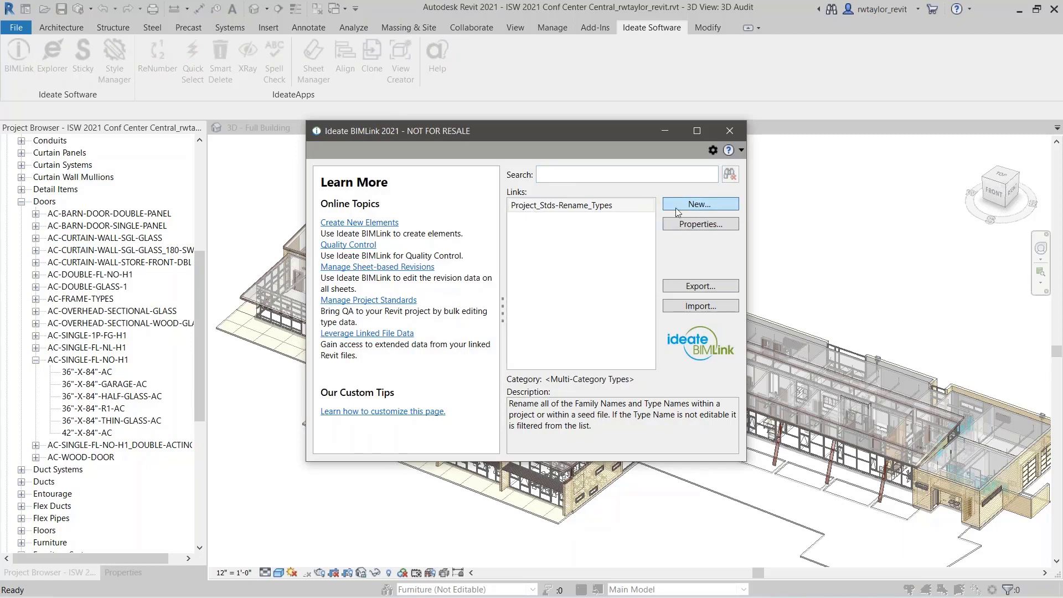
left_click(701, 205)
left_click(567, 214)
type("views")
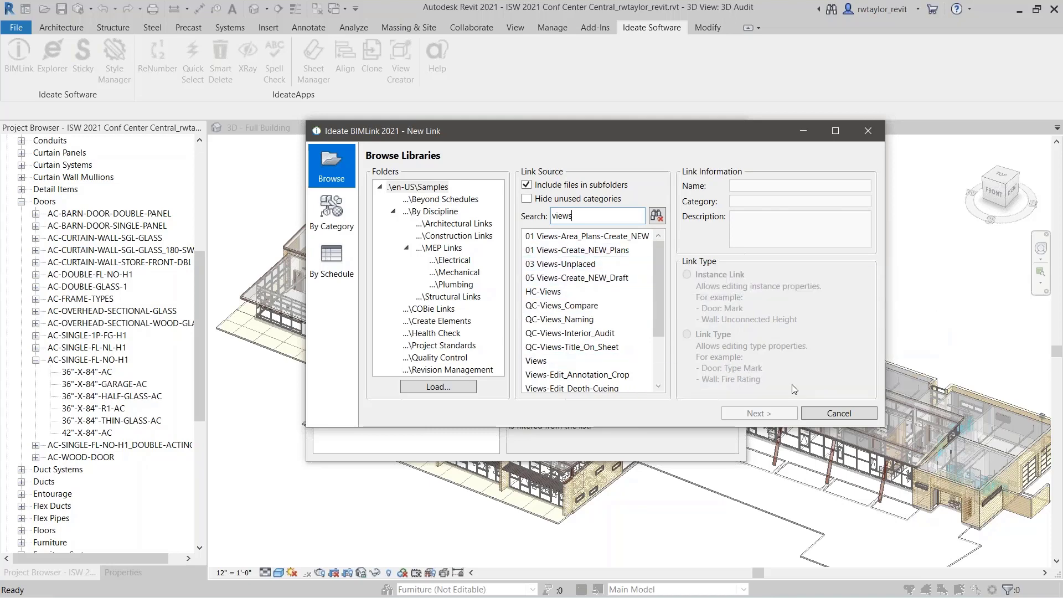
left_click_drag(886, 441, 937, 501)
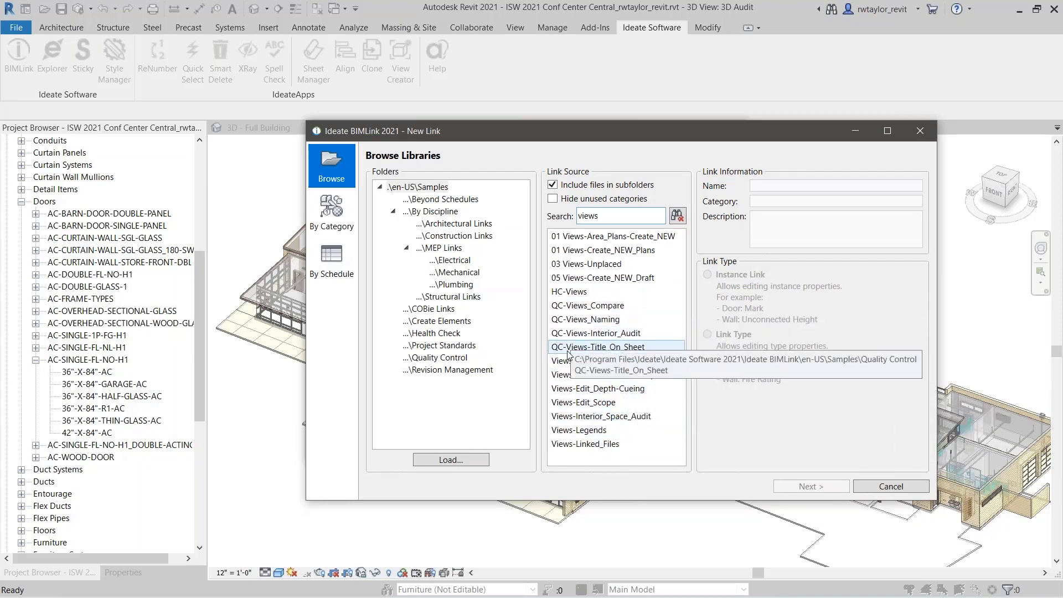
Step: Compare the descriptions of the QC-Views_Compare, QC-Views_Naming and QC-Views-Interior_Audit sample links
left_click(574, 308)
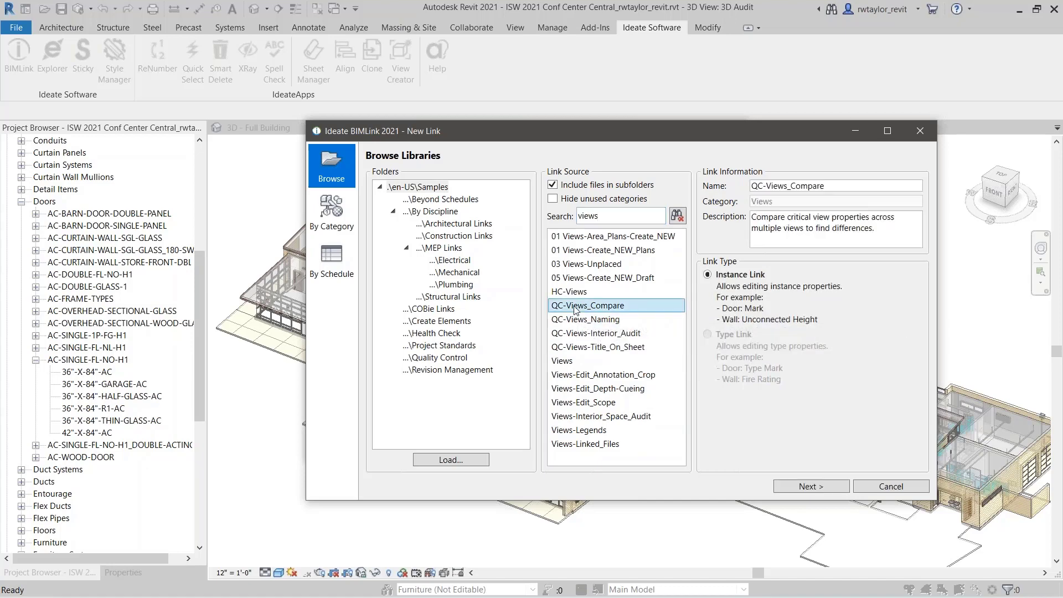
left_click(571, 320)
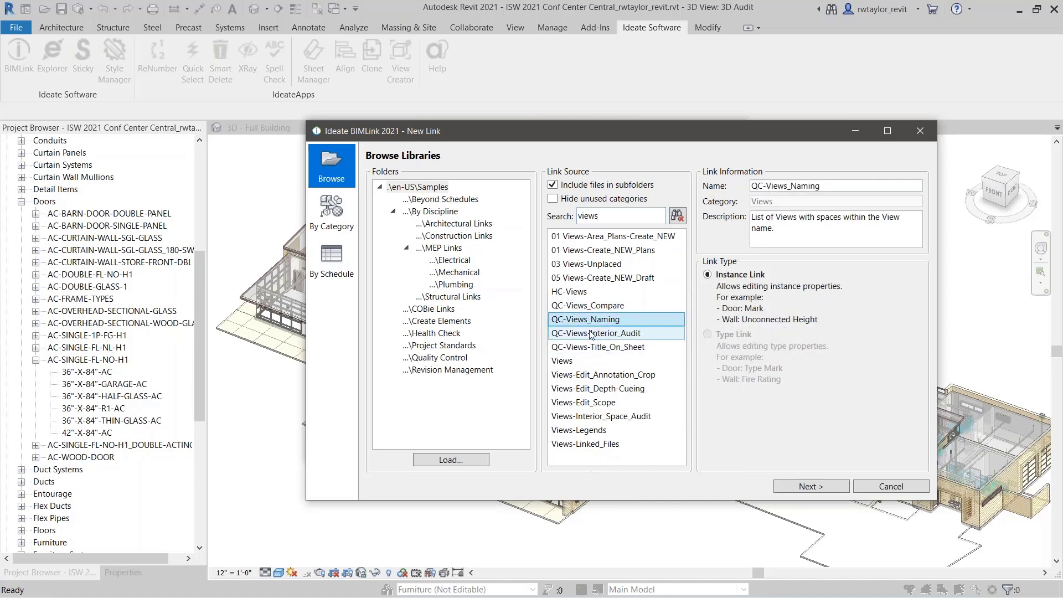
left_click(591, 333)
left_click(583, 320)
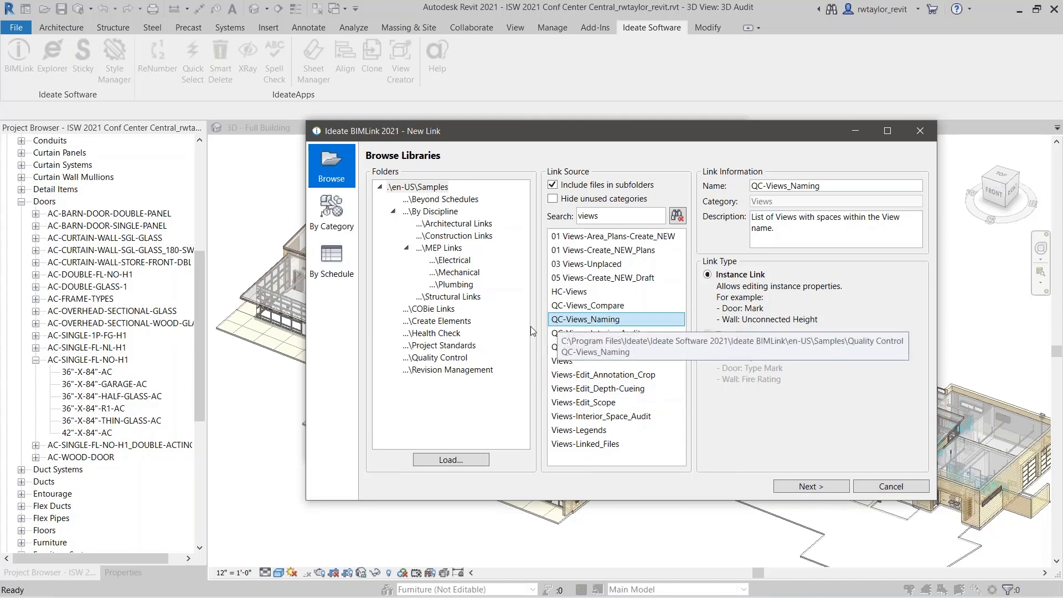
Step: Clear the search in the Quality Control library folder and create the new link from QC-Views_Naming
left_click(447, 360)
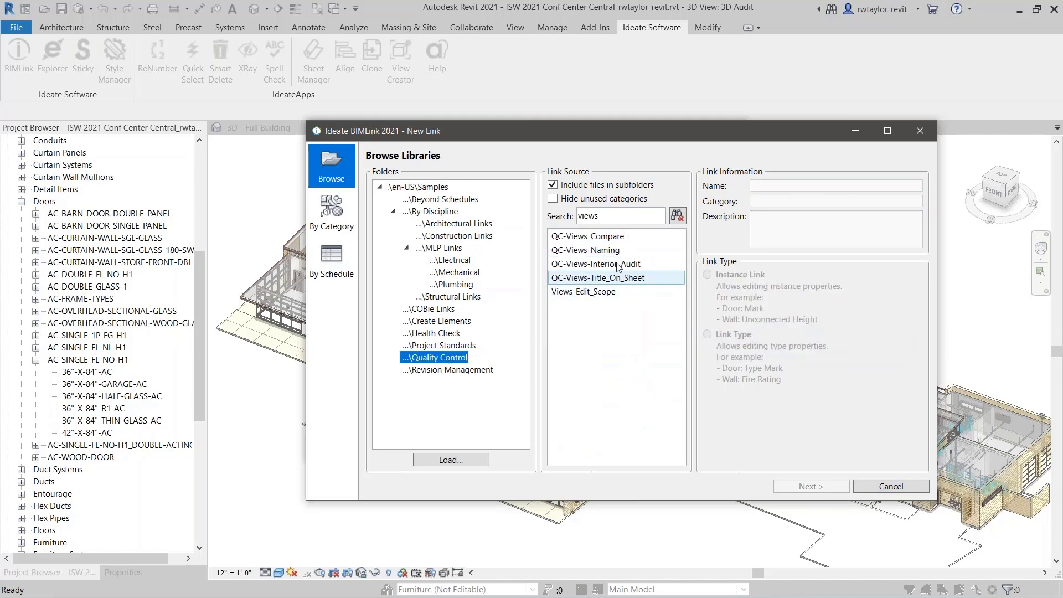
left_click(677, 216)
left_click_drag(680, 263, 680, 400)
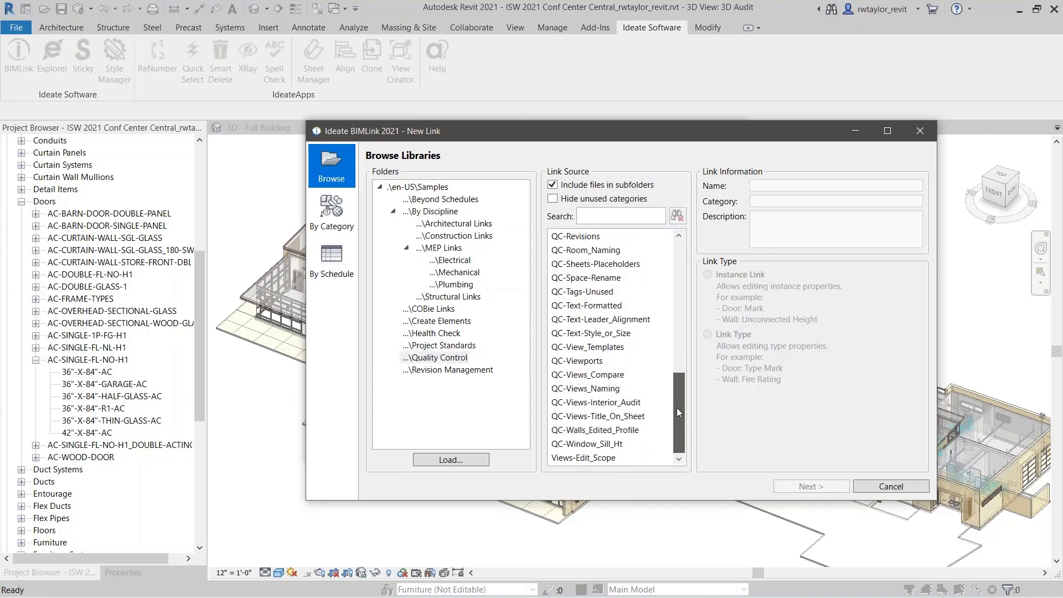
left_click(587, 388)
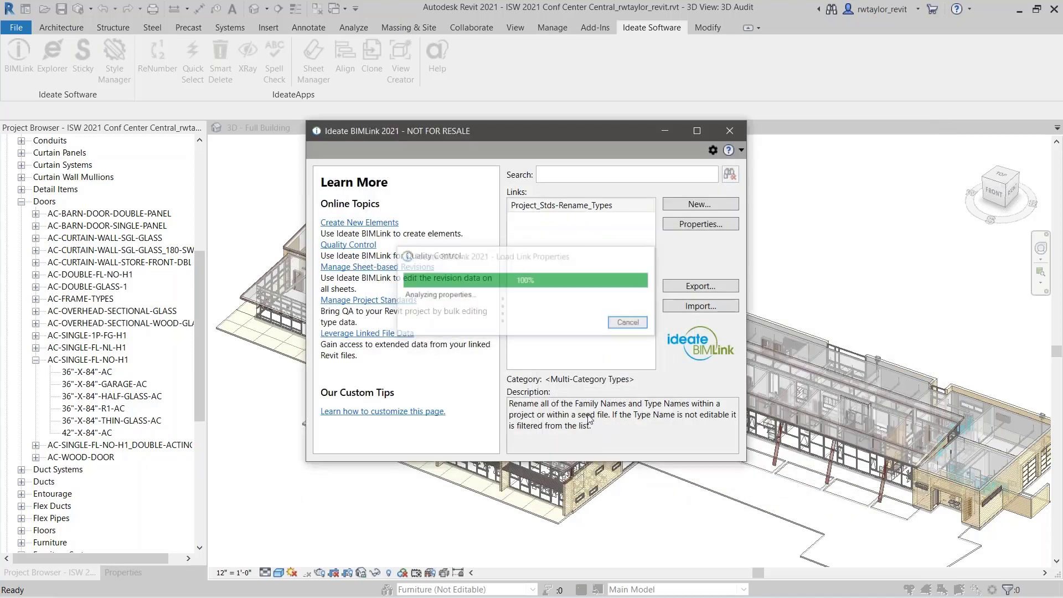
Step: Enlarge the link editor and add Phase: Name from the Phase properties to the linked properties
left_click_drag(673, 488, 846, 535)
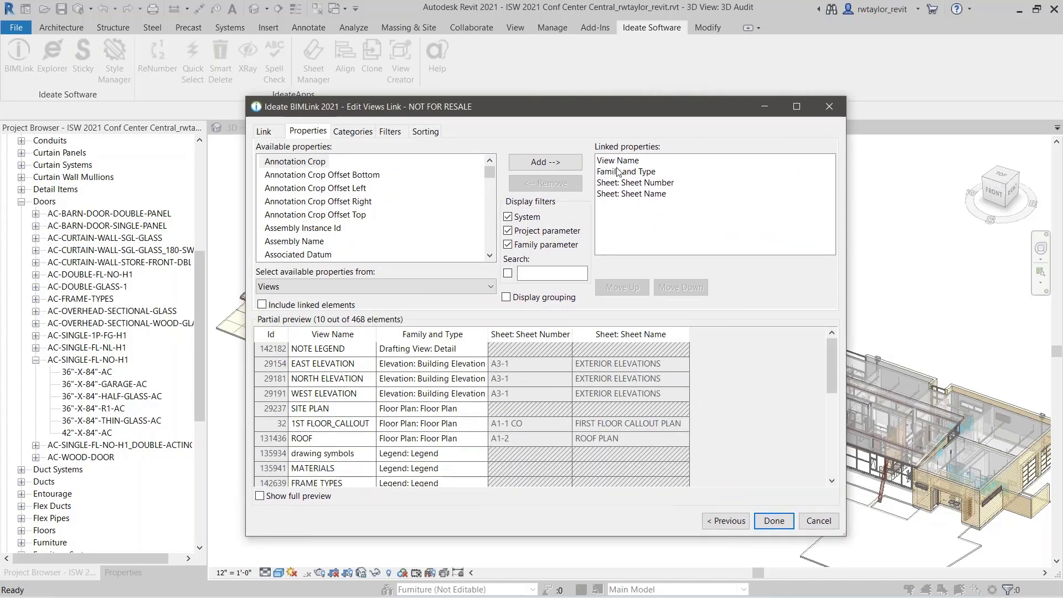
left_click(403, 283)
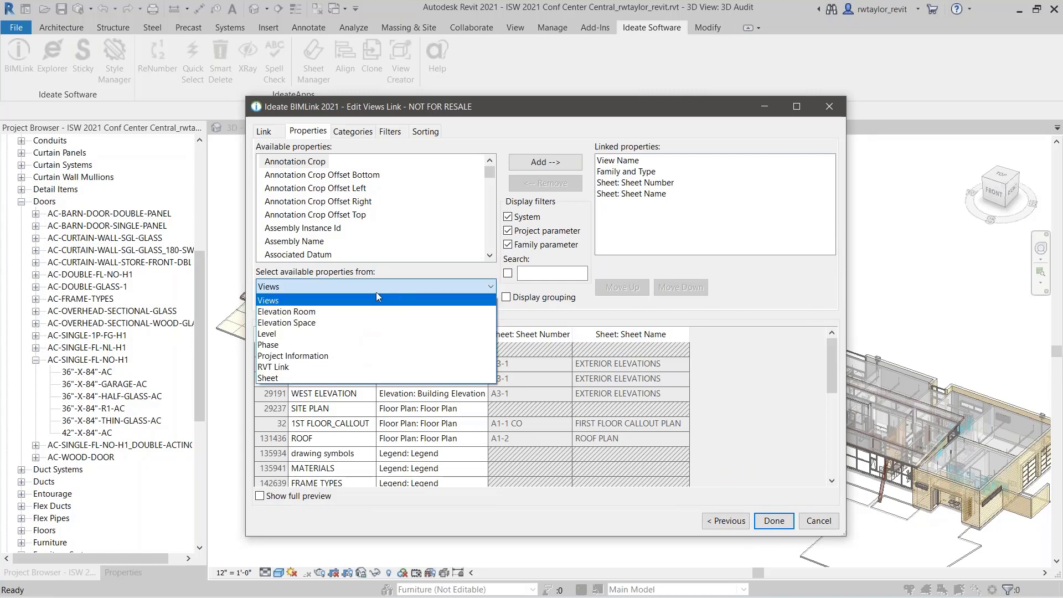
left_click(342, 345)
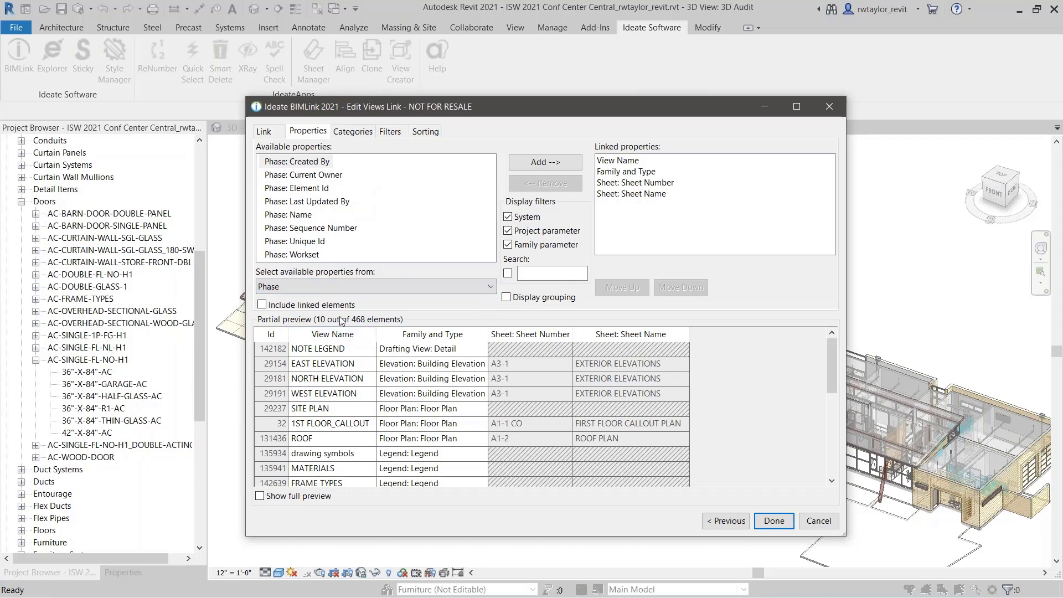
double_click(301, 215)
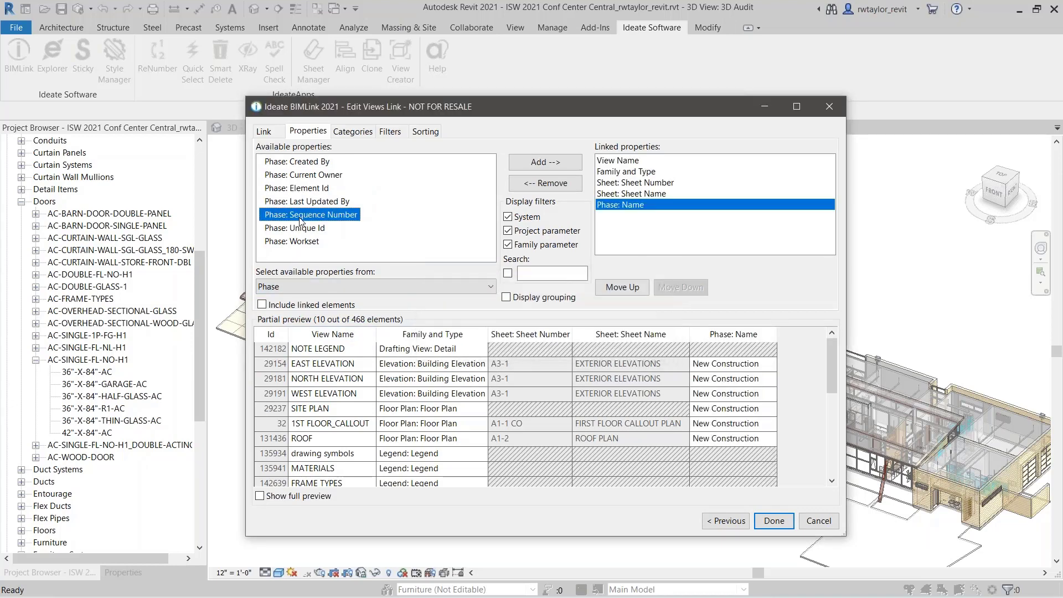
left_click(319, 289)
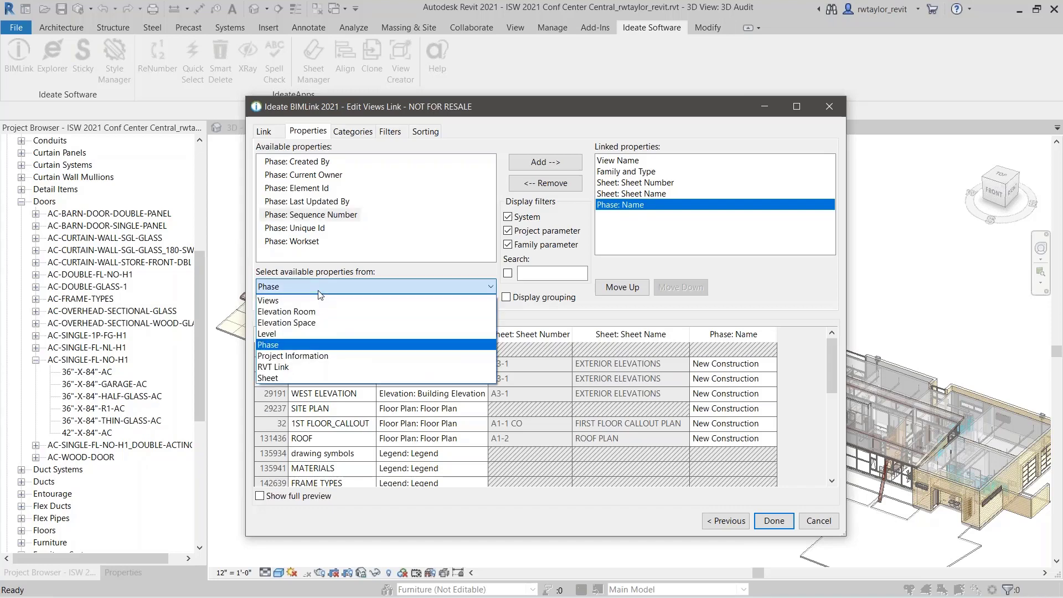
left_click(320, 292)
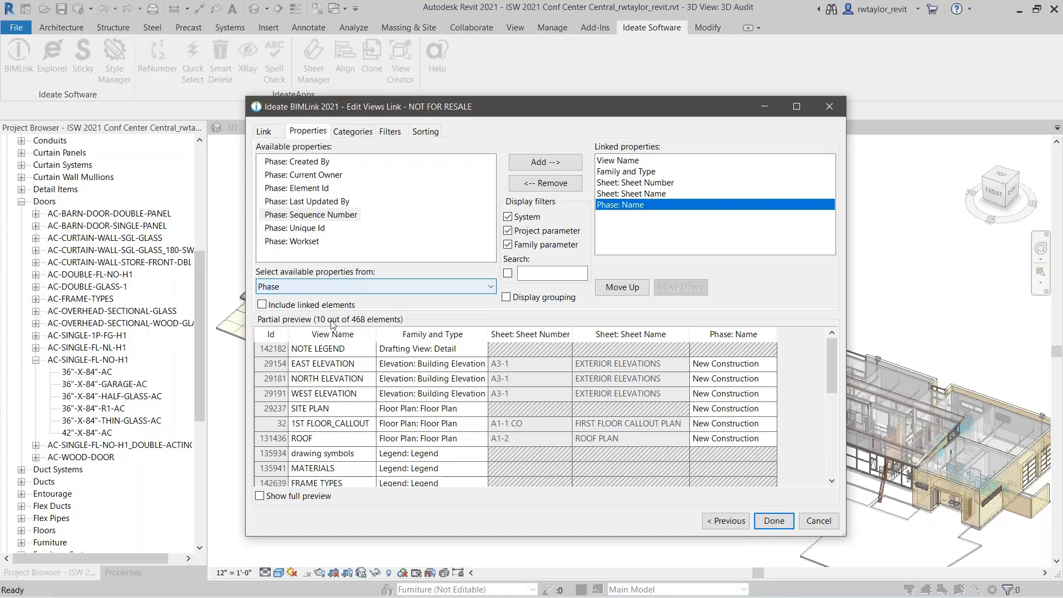
left_click(365, 486)
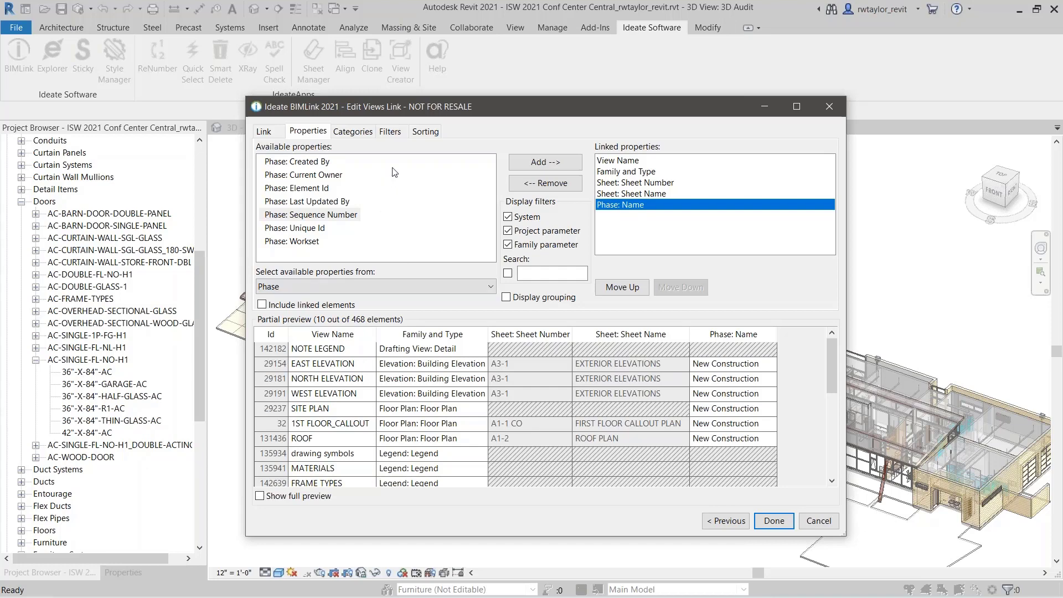
Step: Add a property filter for Family and Type contains Floor Plan, and require elements to pass all filters
left_click(395, 133)
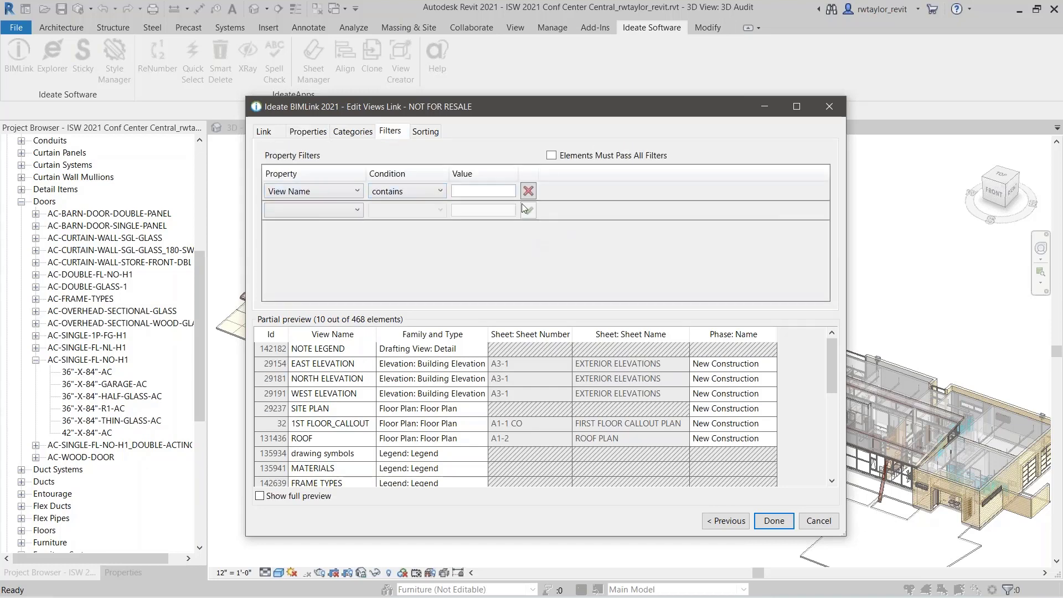
left_click(359, 211)
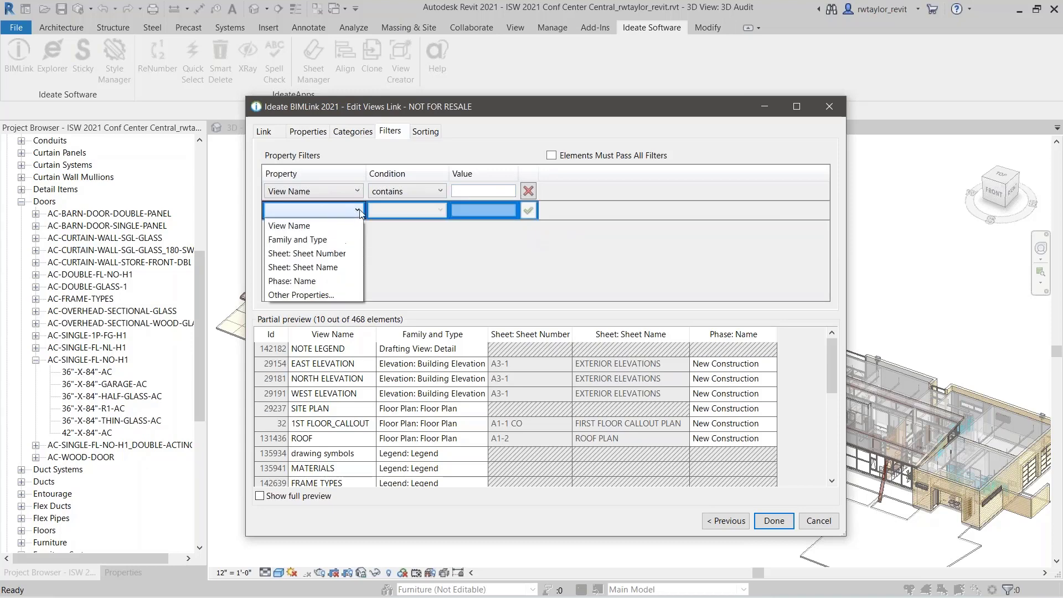
left_click(326, 238)
left_click(441, 210)
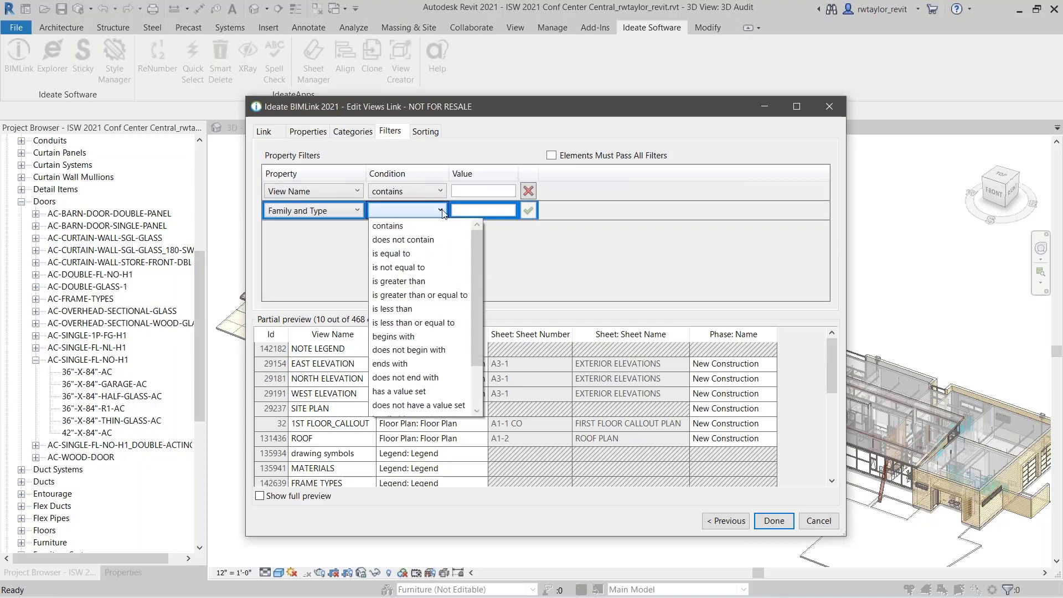
left_click(417, 227)
left_click(472, 210)
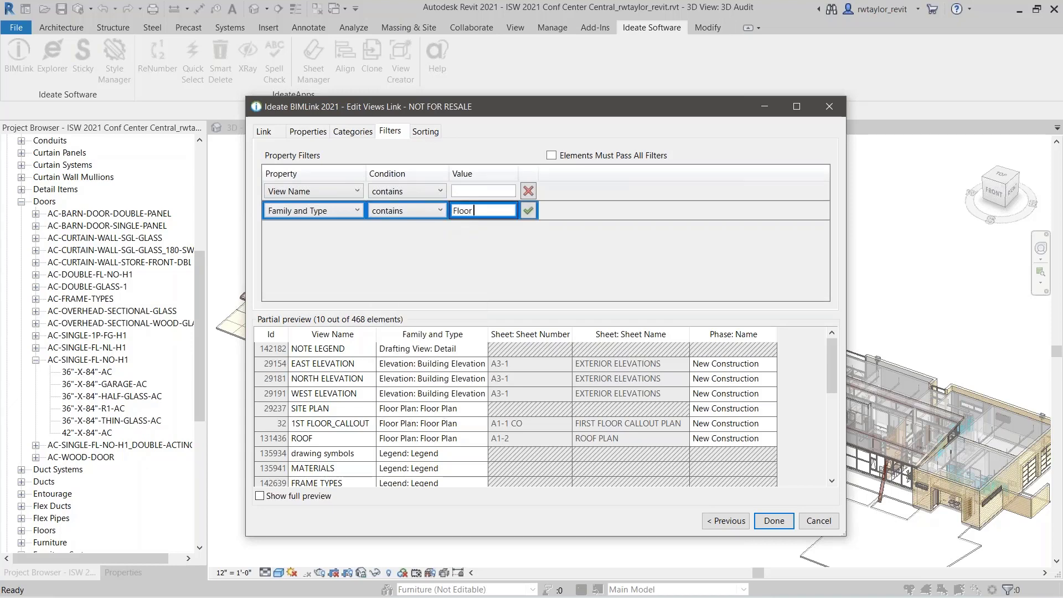
key("Return")
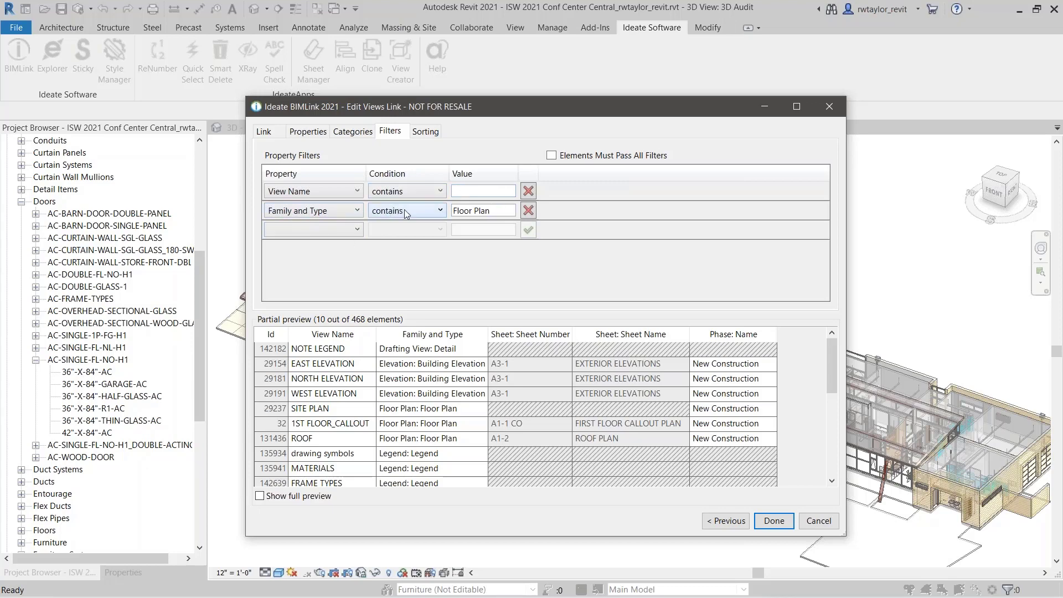
left_click(552, 156)
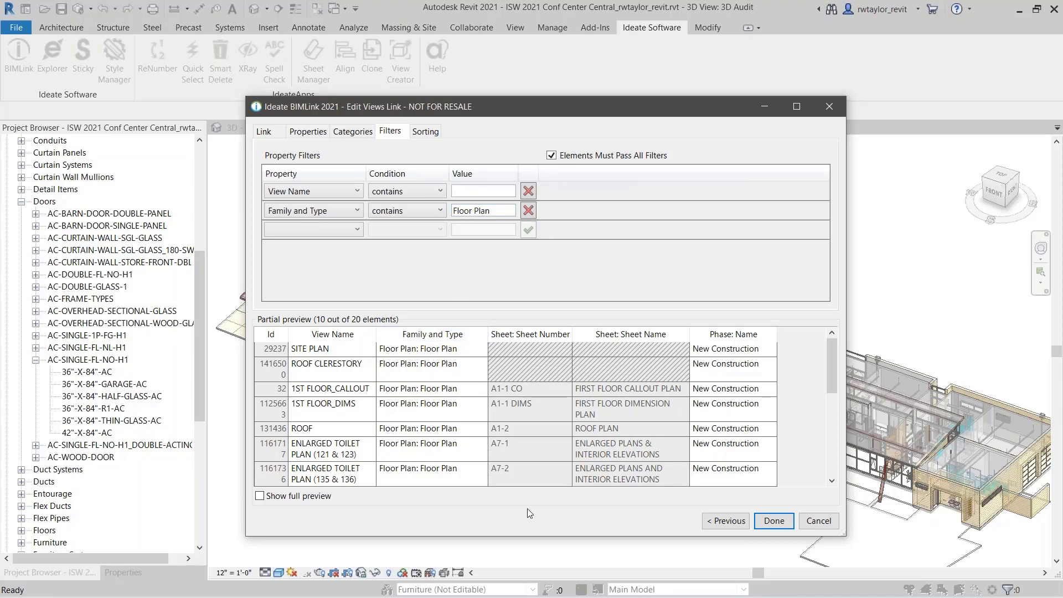
Step: Finish the QC-Views_Naming link and export it to Excel as QC-Views_Naming.xlsx
left_click(776, 528)
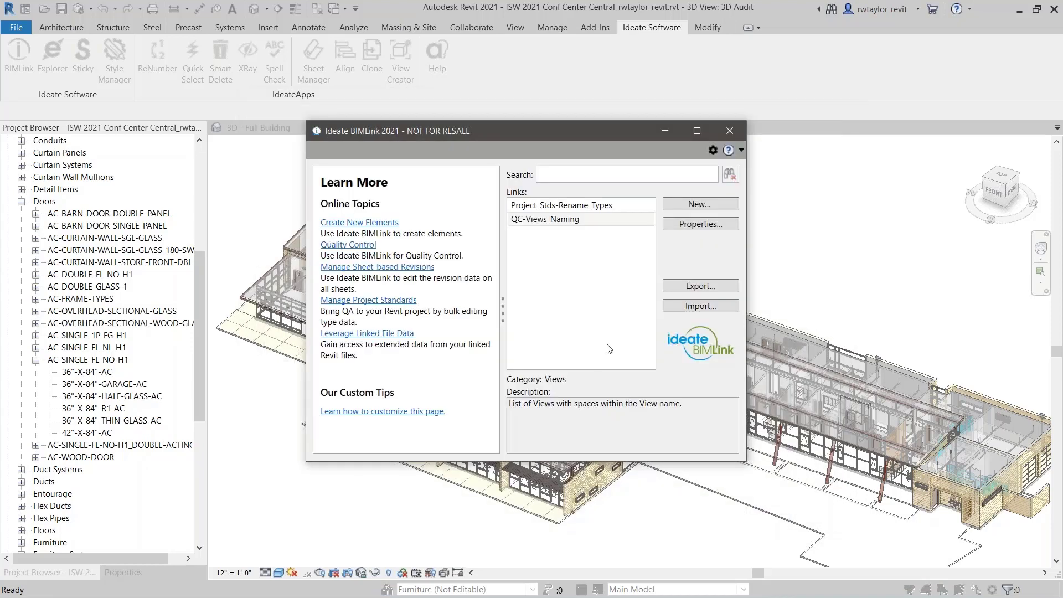
left_click(699, 286)
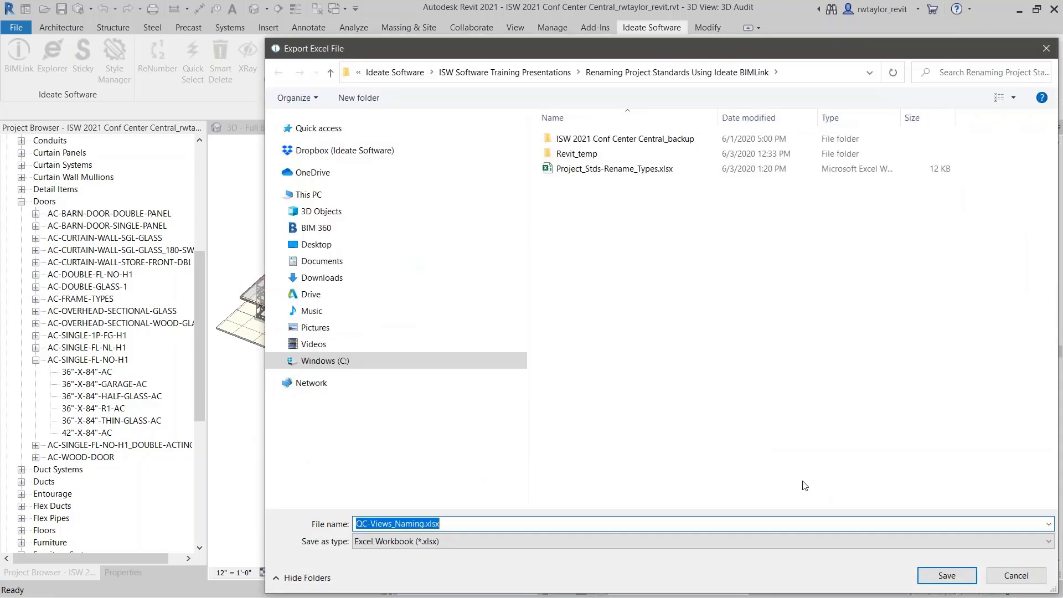
left_click(946, 576)
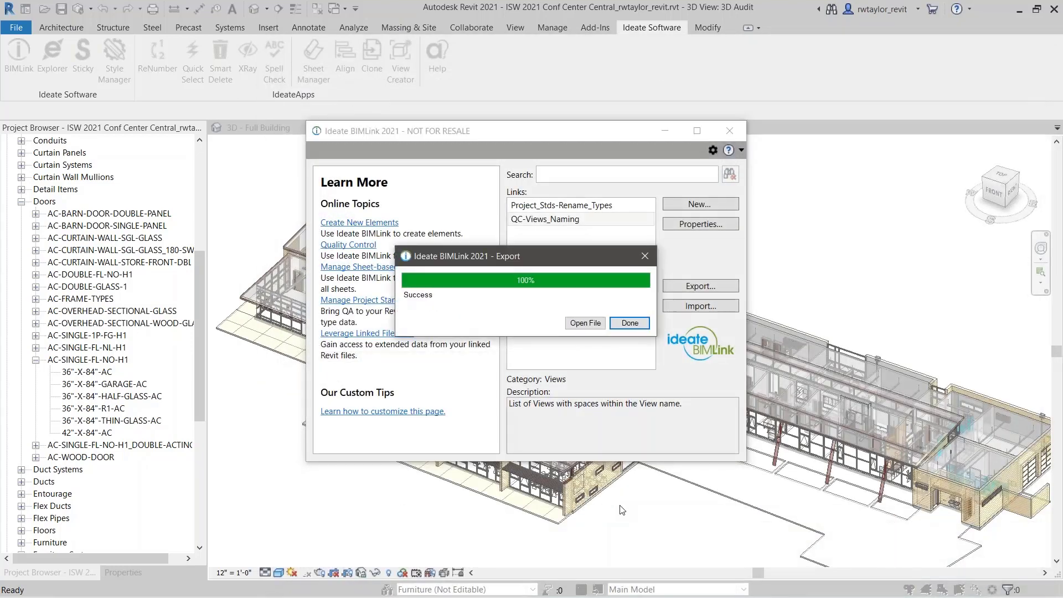
Step: Open the exported workbook in Excel and enter =D8&"-"&B8 in cell H8 to join sheet number and view name
left_click(586, 323)
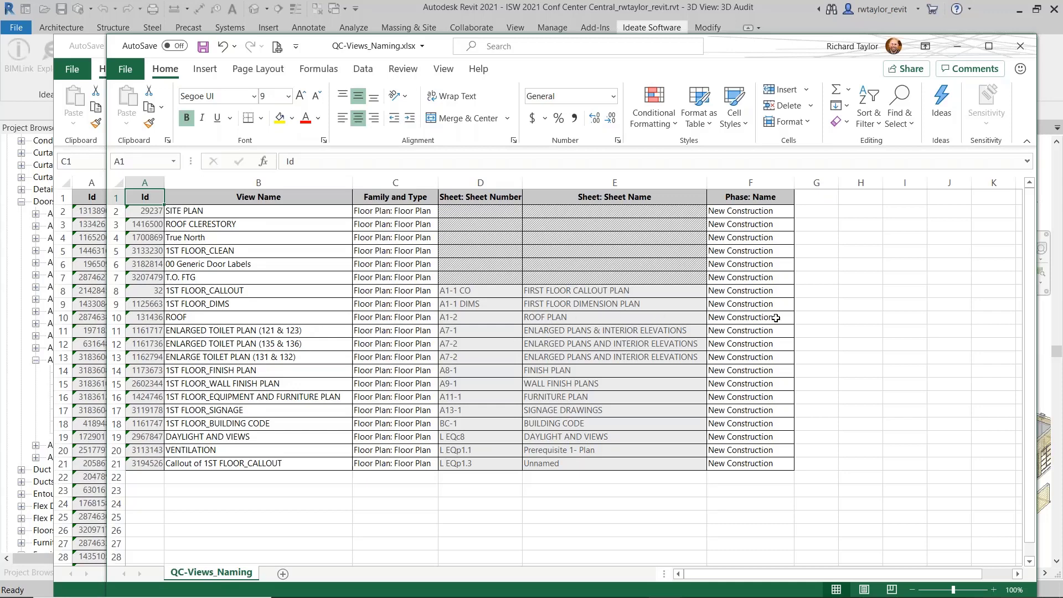
left_click(854, 294)
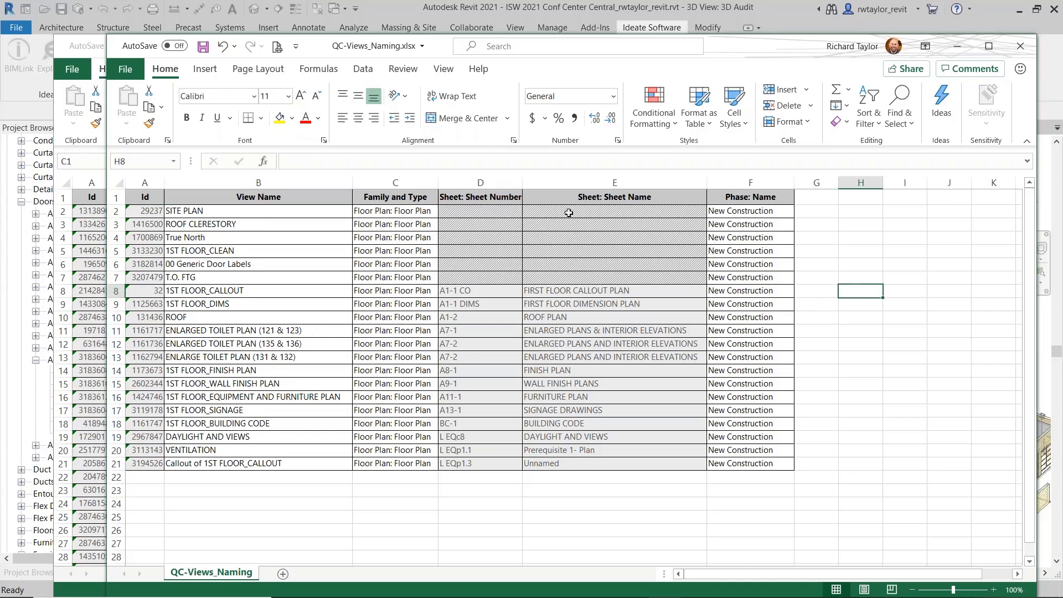
left_click(304, 159)
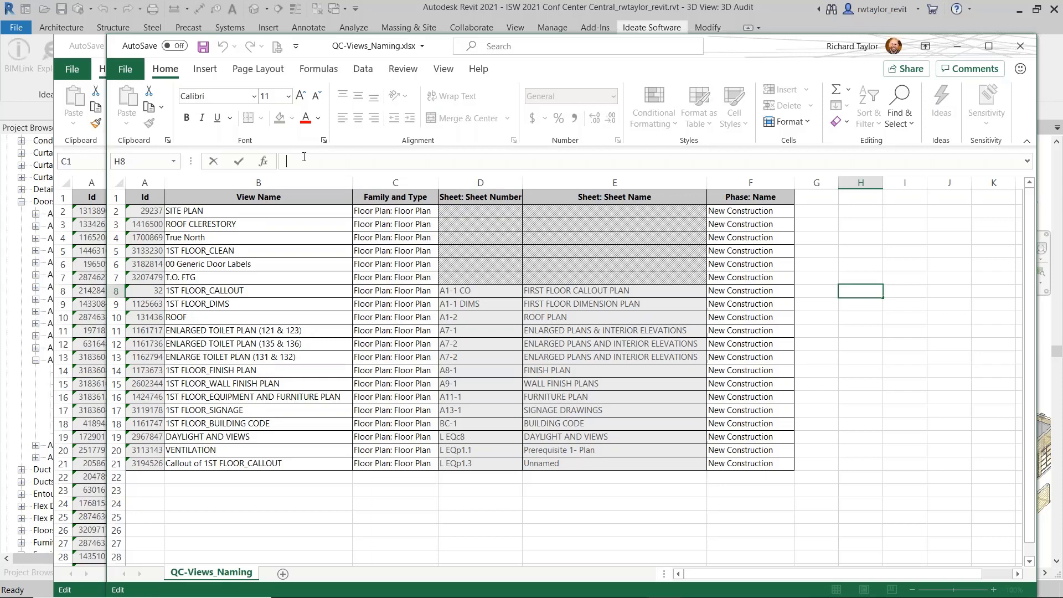
type("=")
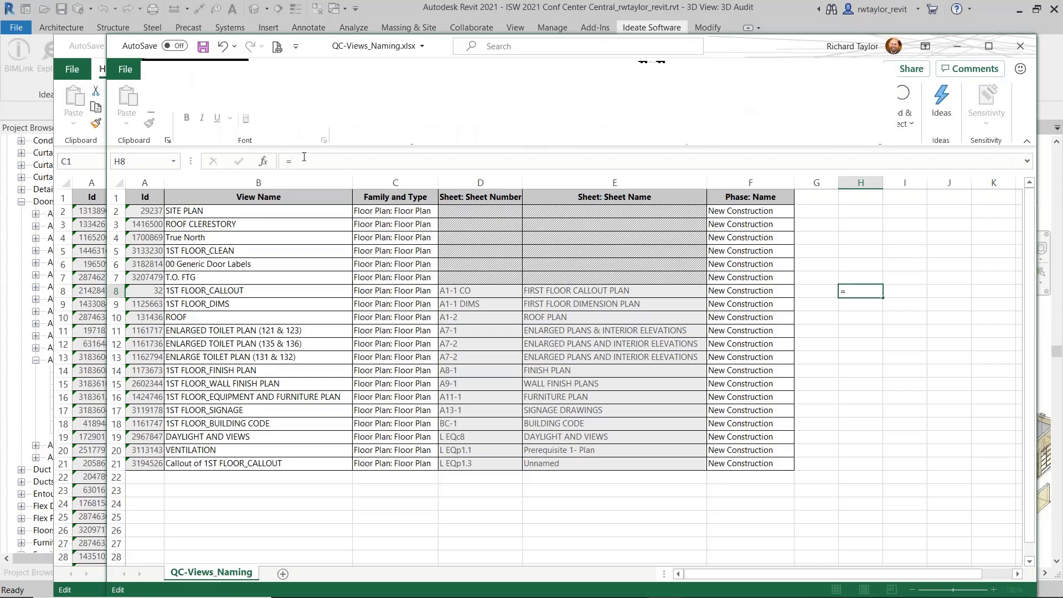
type("d8")
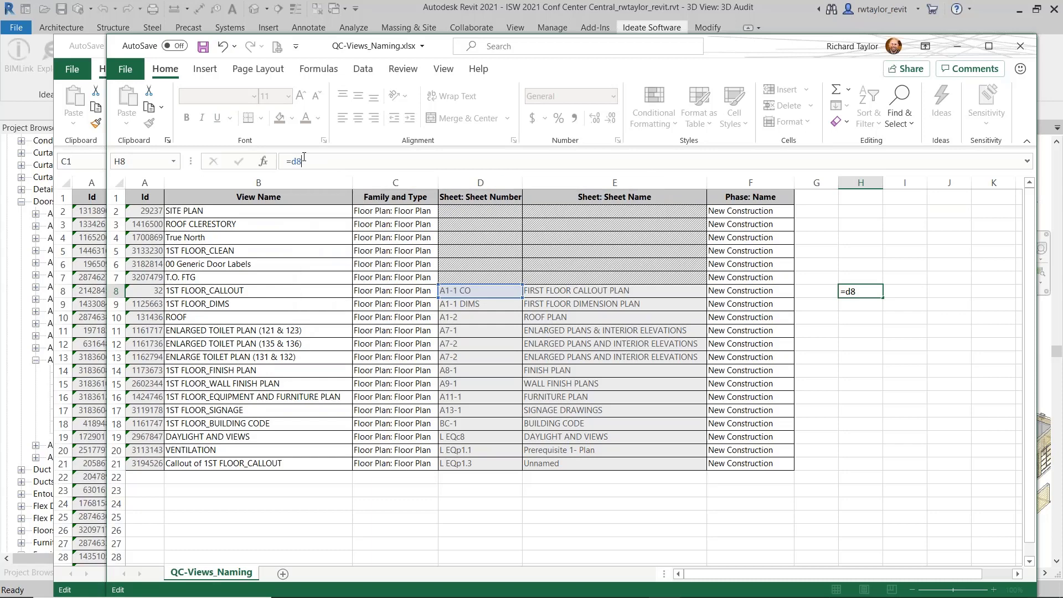
type("&")
type("&")
type("b8")
key("Return")
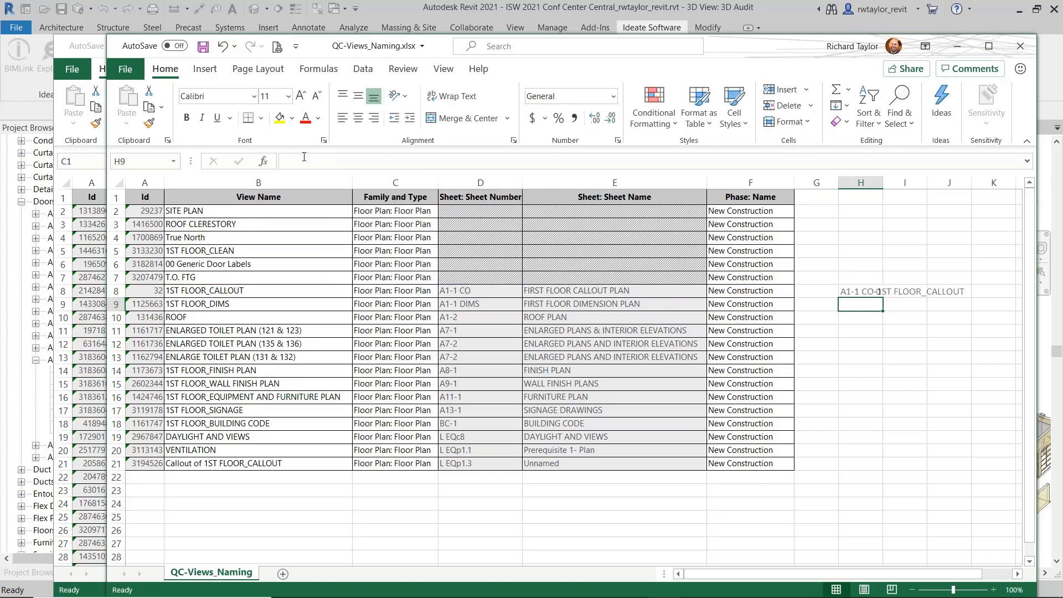
Step: Fit column H to its contents and fill the H8 formula down through row 21
double_click(883, 183)
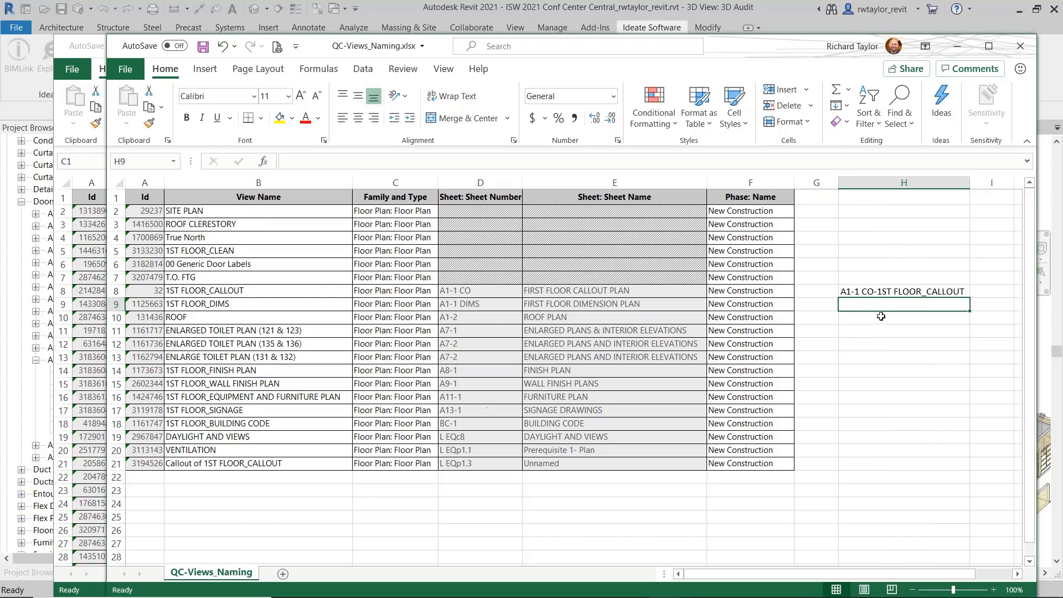
left_click(945, 293)
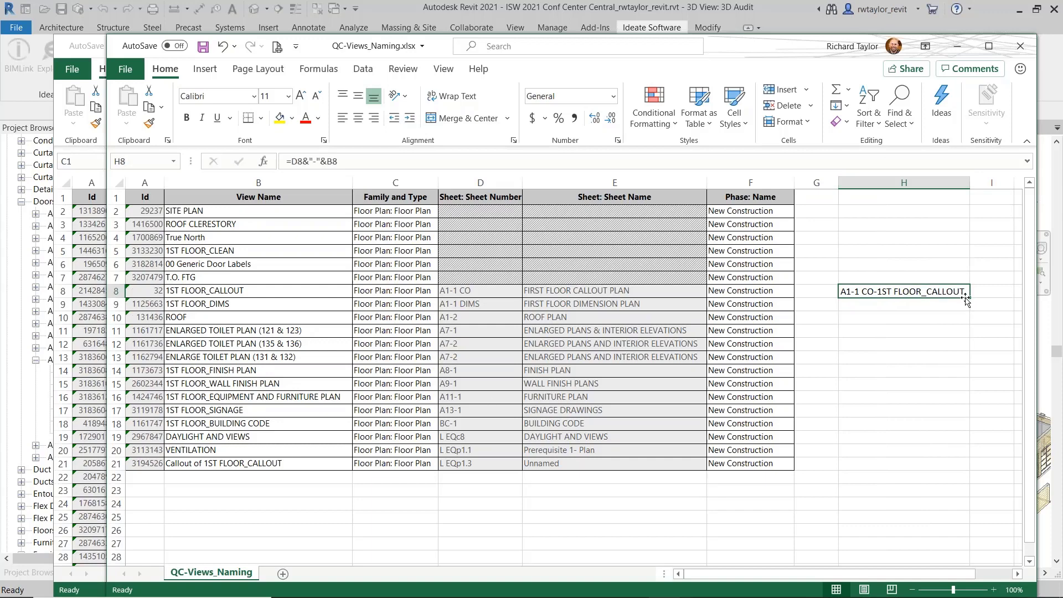
left_click_drag(967, 299, 969, 469)
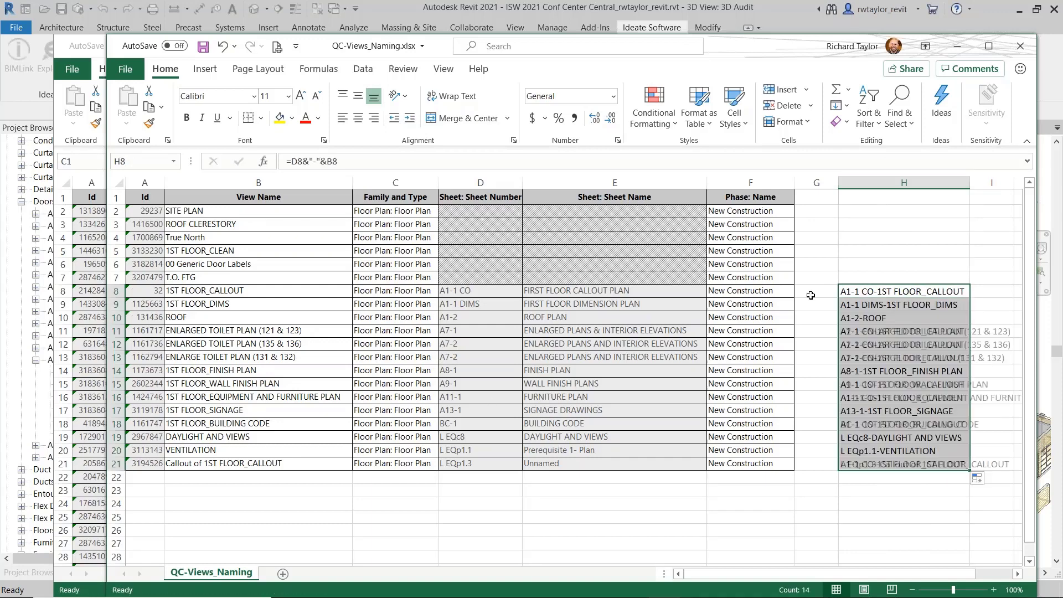
Step: Copy H8:H21, widen the View Name column and paste the combined names as values starting at B8
right_click(886, 331)
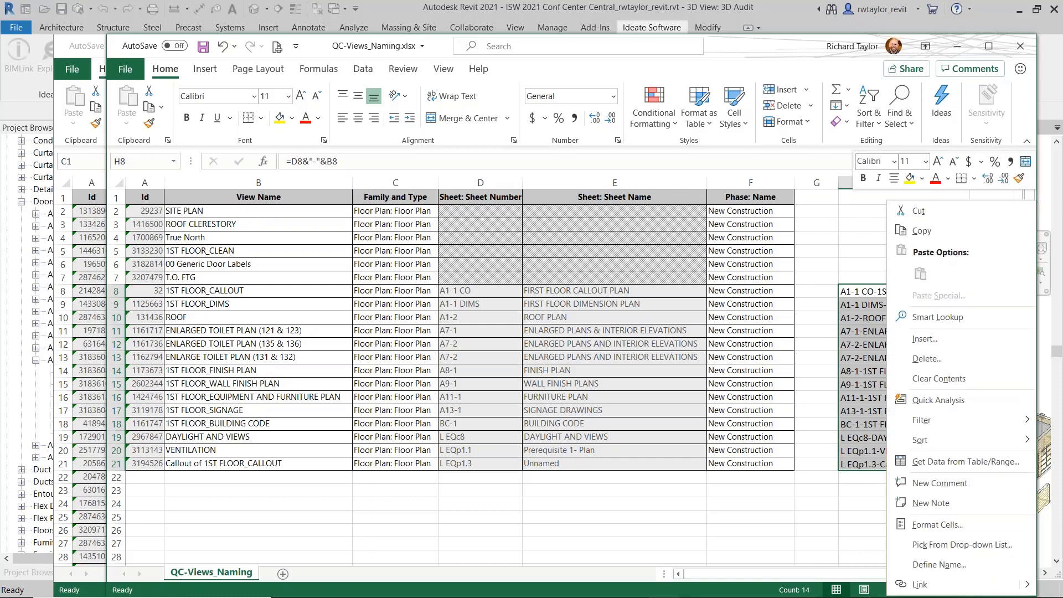
left_click(921, 231)
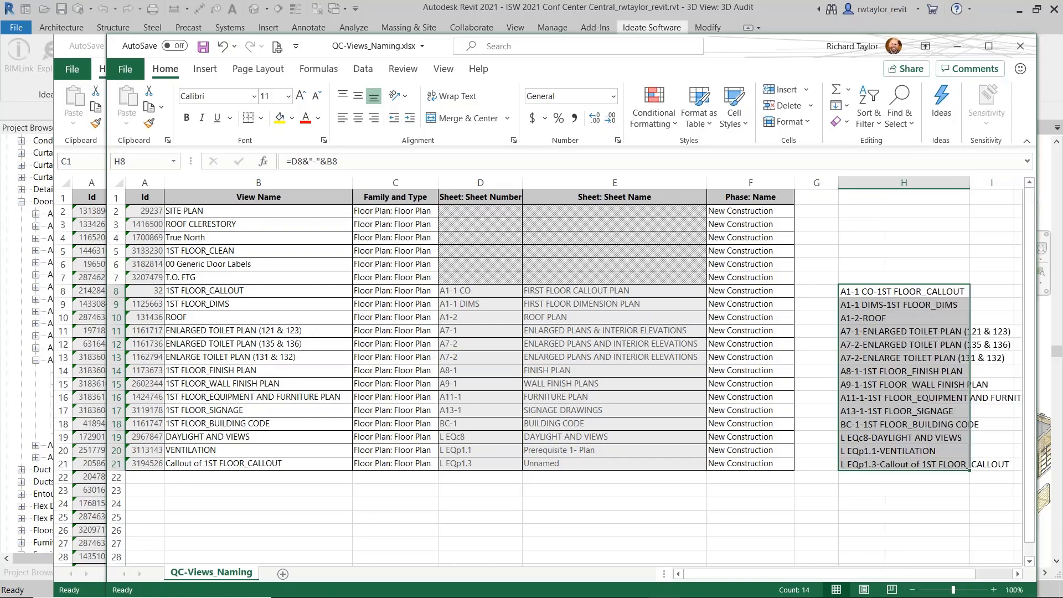
left_click(242, 291)
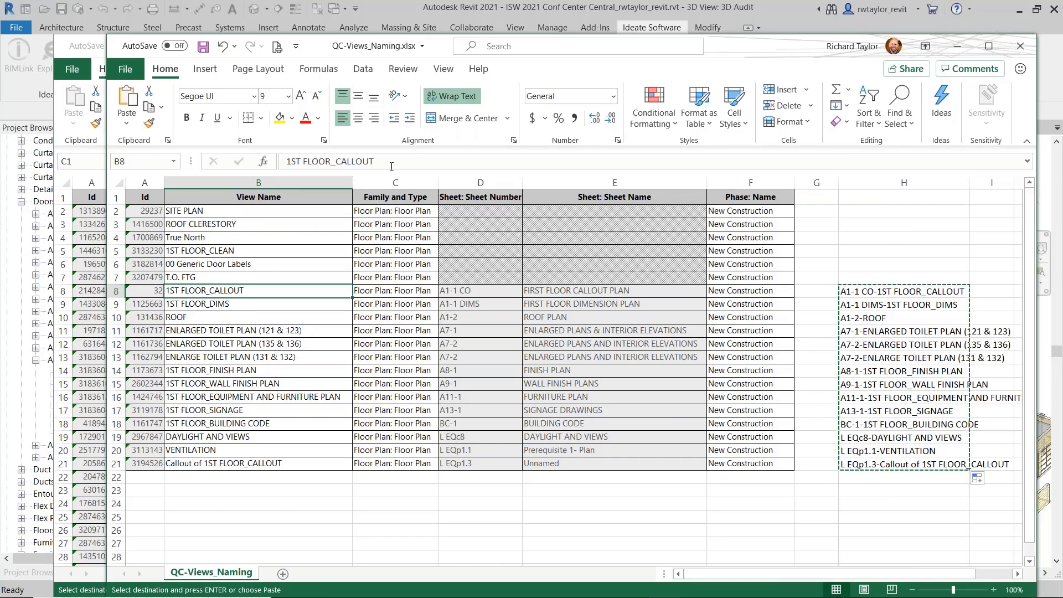
left_click_drag(352, 183, 420, 196)
right_click(246, 294)
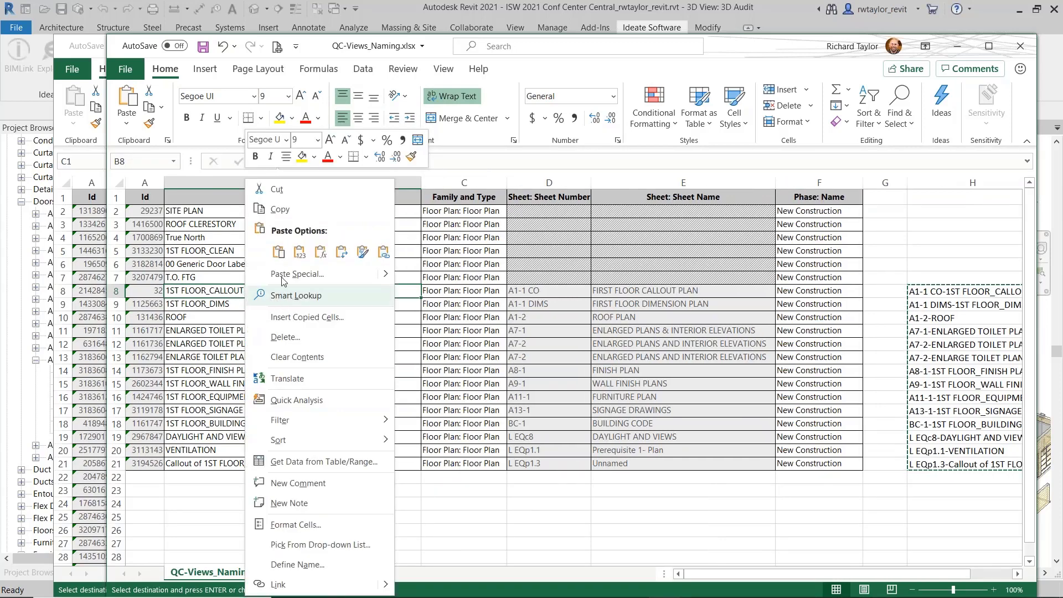
left_click(300, 251)
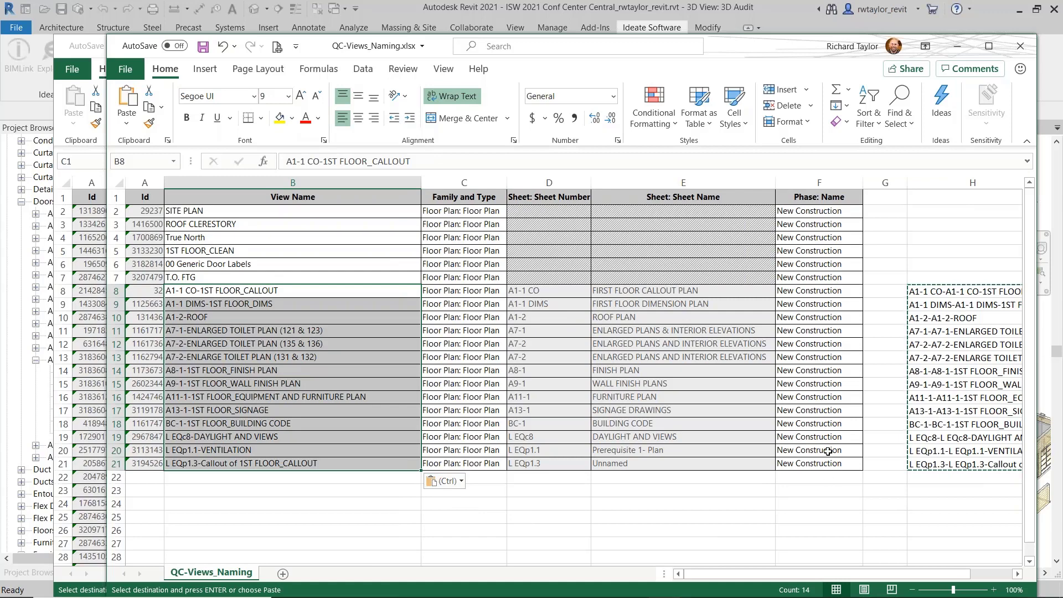
Step: Save the workbook, switch back to Ideate BIMLink and load QC-Views_Naming.xlsx for import into the QC-Views_Naming link
left_click(203, 47)
key("alt+Tab")
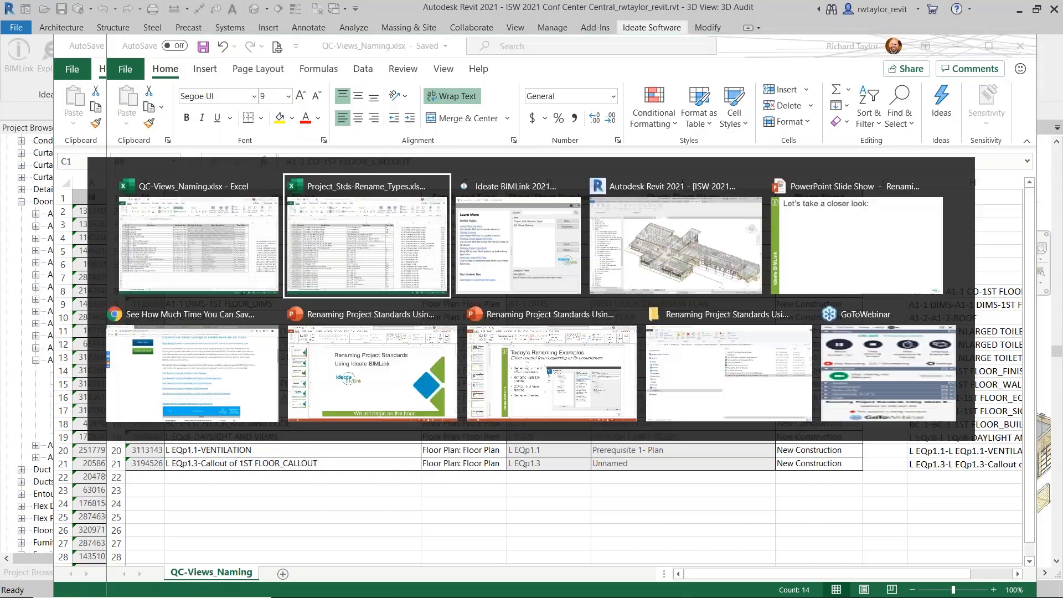
key("alt+Tab")
key("alt+Tab")
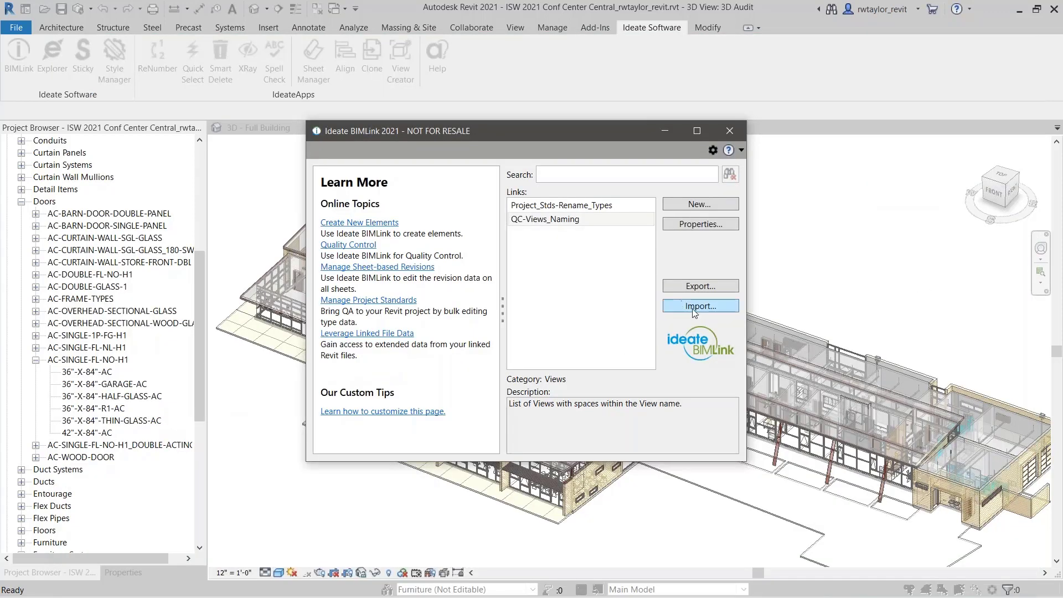
left_click(690, 307)
left_click(584, 191)
left_click(943, 576)
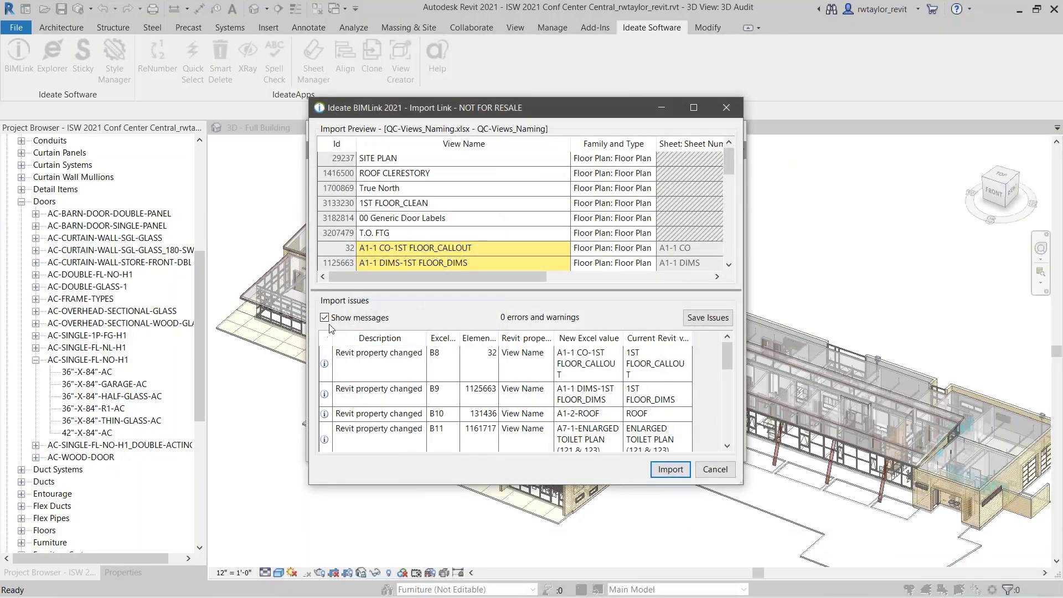
Step: Review the highlighted View Name changes in the import preview and import them into the Revit model
left_click(329, 320)
left_click(329, 320)
left_click_drag(729, 162, 729, 193)
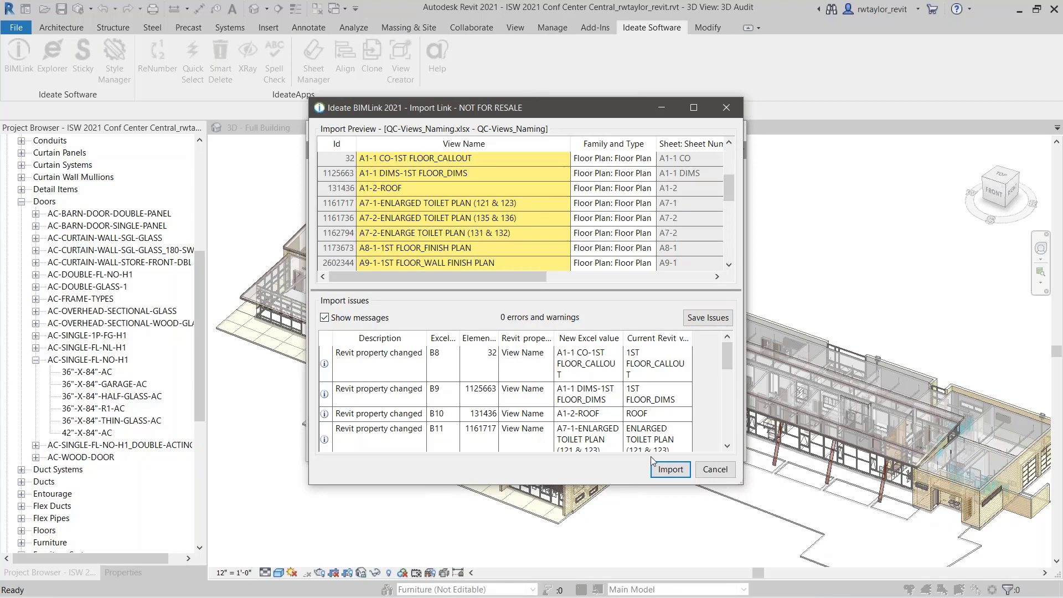
left_click(670, 471)
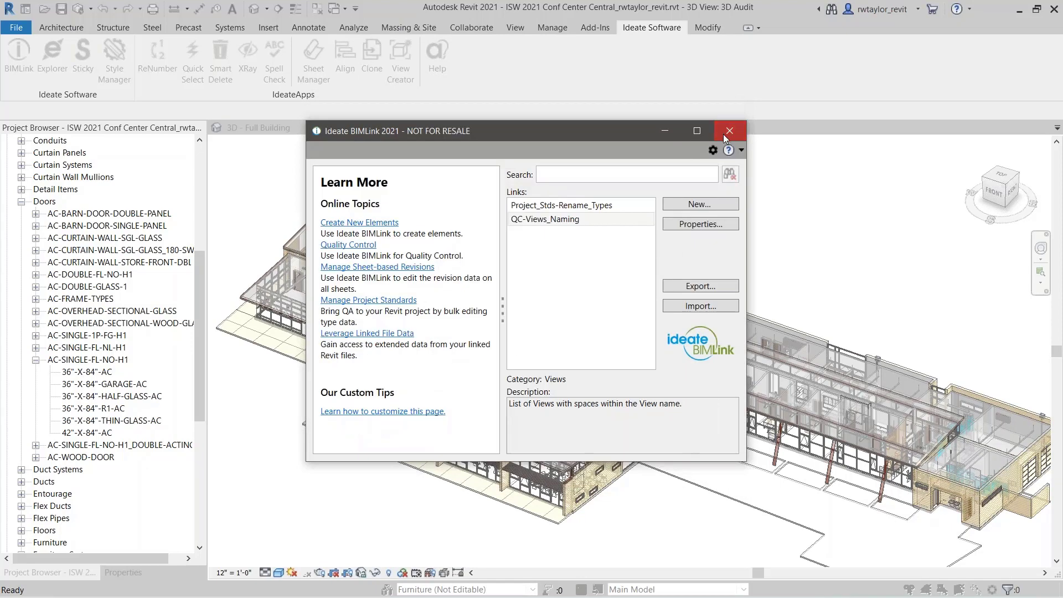
Step: Close Ideate BIMLink and expand Floor Plans in the Project Browser to check the renamed views
left_click(739, 125)
left_click_drag(202, 268, 200, 150)
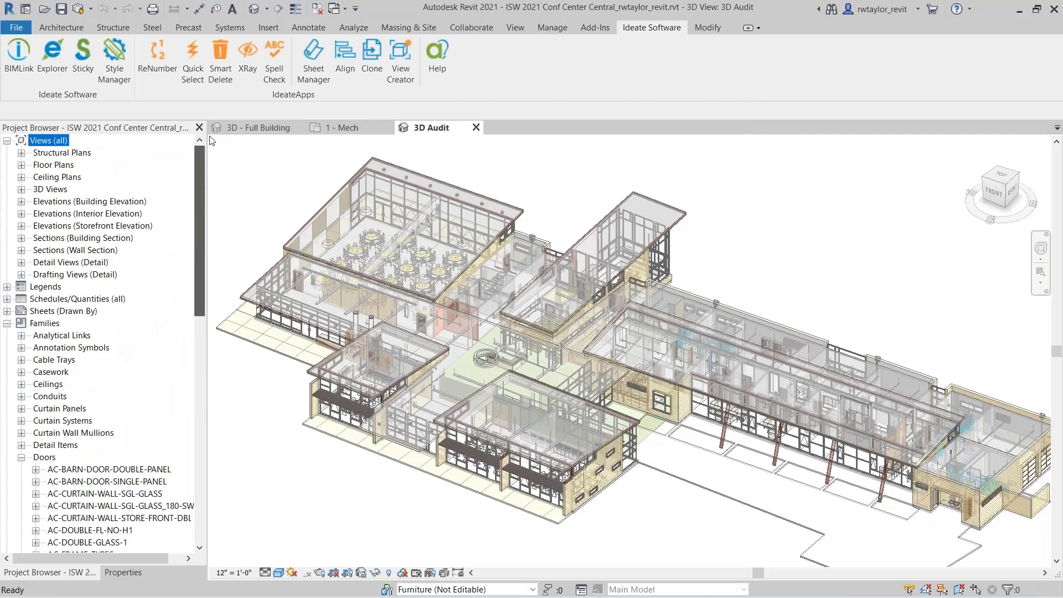
left_click(21, 165)
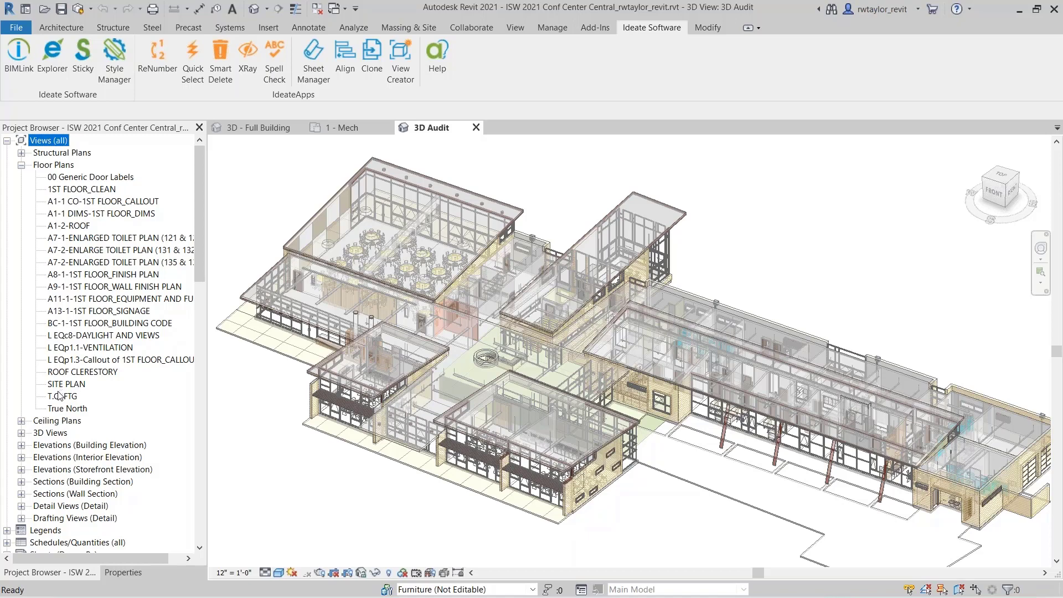
Step: Open Ideate Explorer, navigate to the floor plan views placed on sheets and enlarge the window
left_click(52, 55)
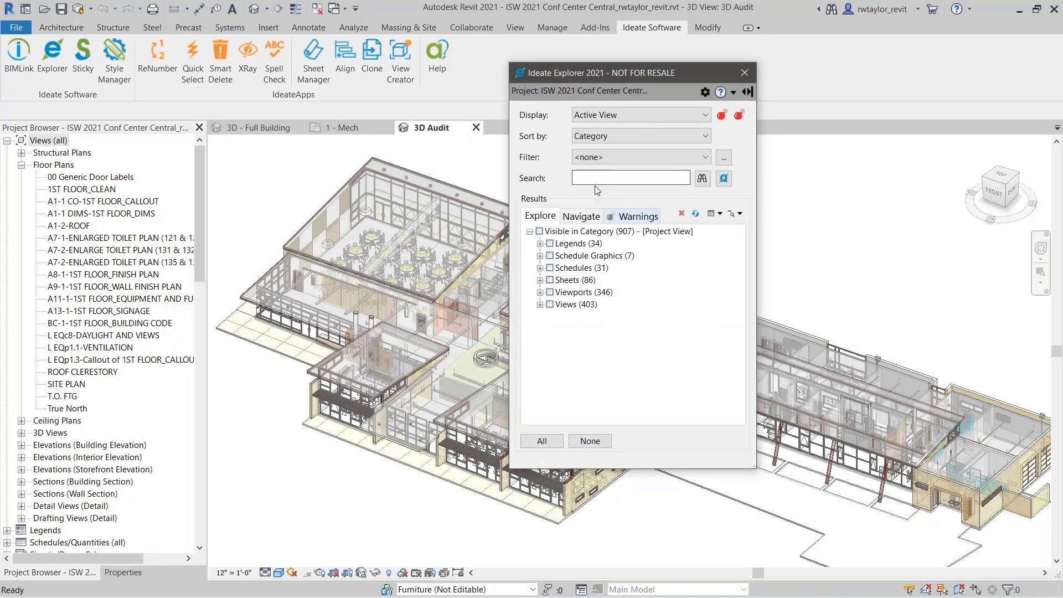
left_click(603, 116)
left_click(601, 127)
left_click(581, 216)
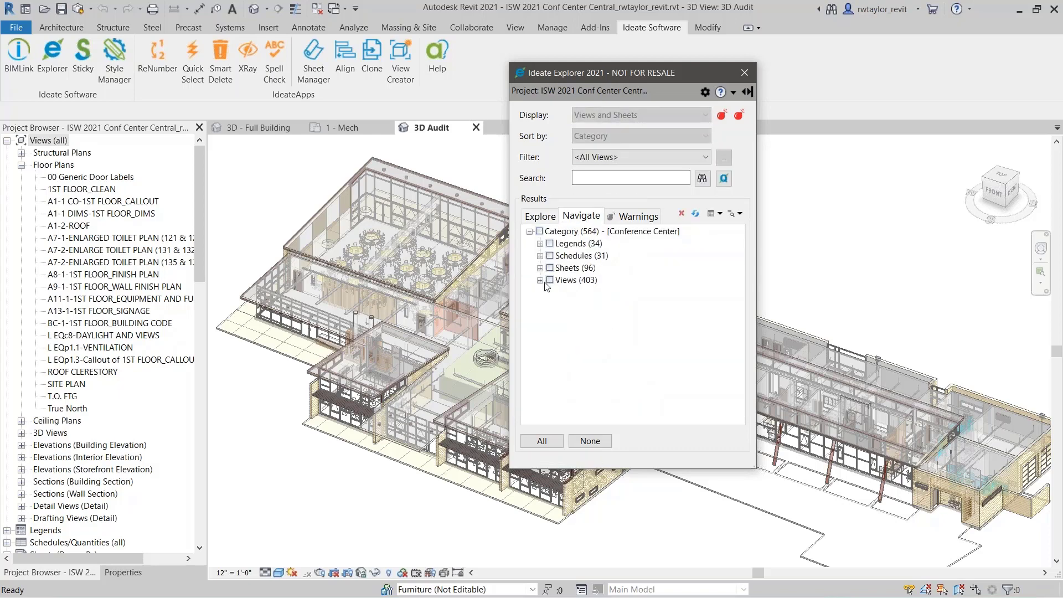
left_click(541, 280)
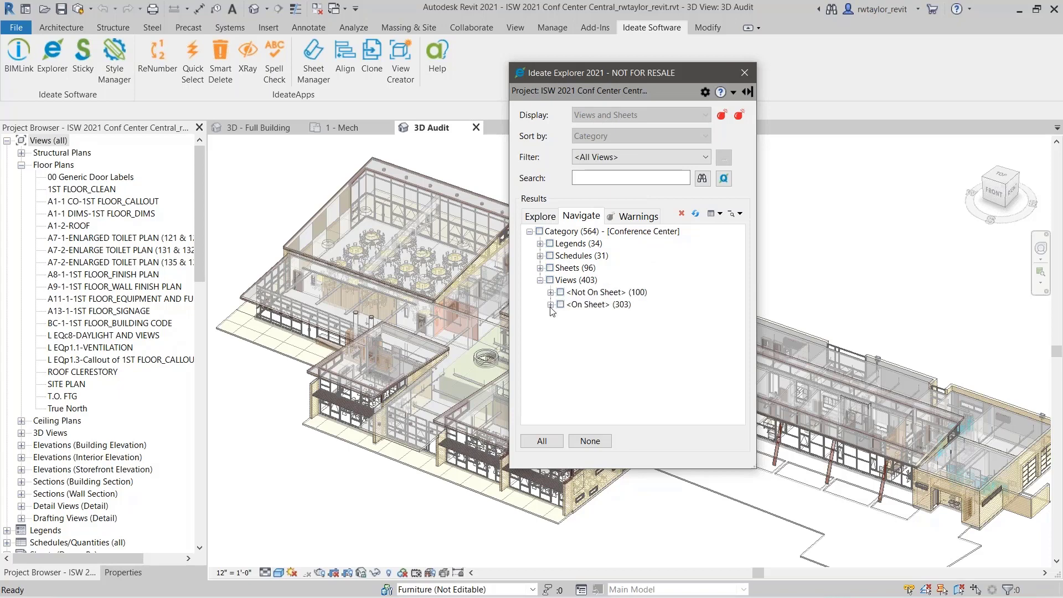
left_click(551, 305)
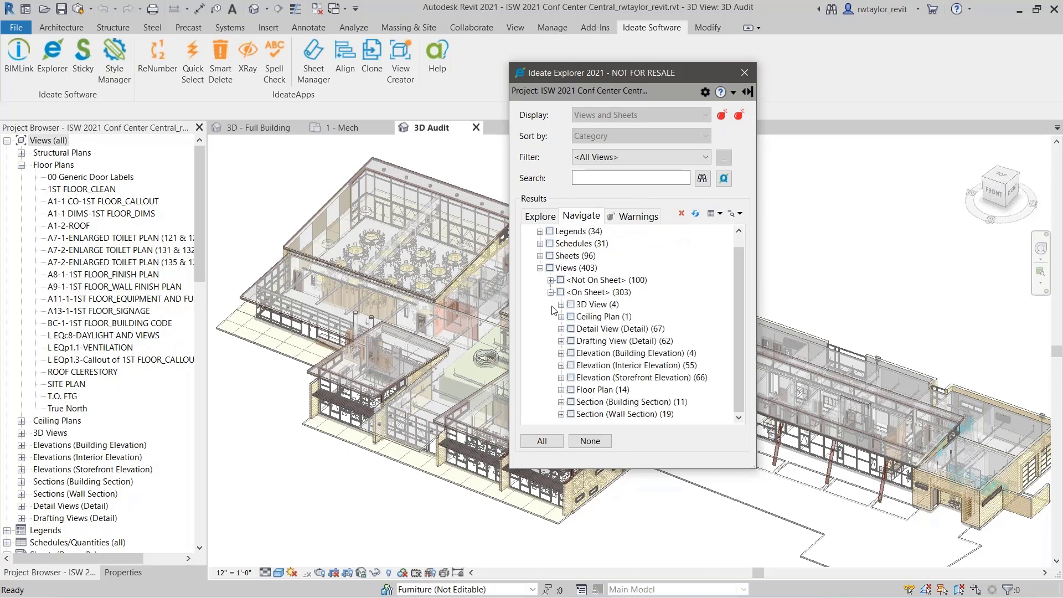
left_click(560, 389)
left_click_drag(788, 491, 899, 533)
Step: Examine the renamed floor plan views one by one in Ideate Explorer and close it
left_click(640, 451)
key("Up")
key("Up")
key("Up")
key("Up")
key("Up")
key("Up")
key("Up")
key("Up")
key("Up")
key("Up")
key("Up")
key("Up")
key("Up")
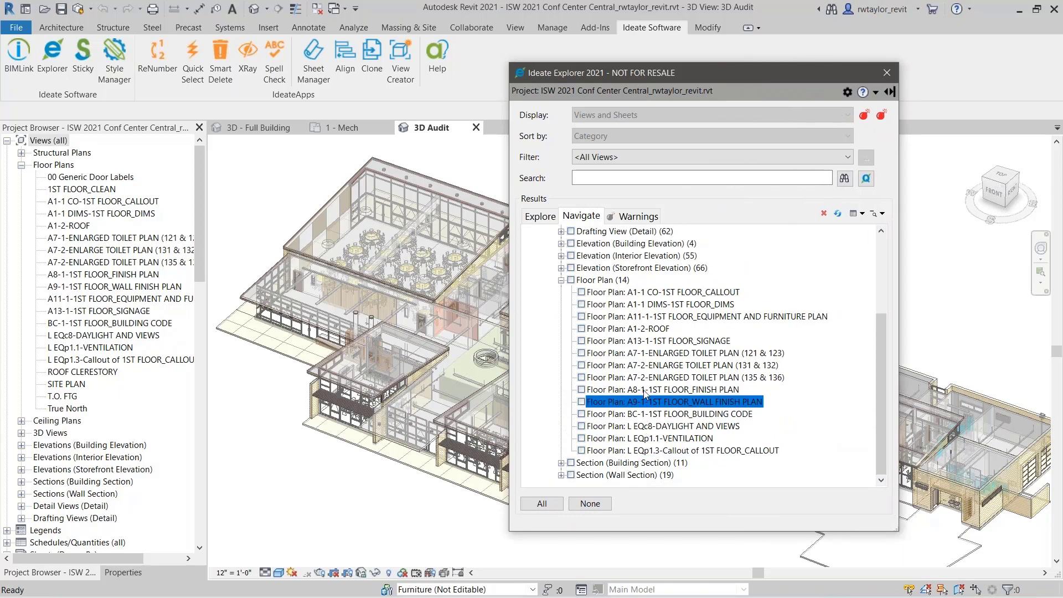
key("Down")
key("Down")
key("Down")
key("Down")
key("Down")
key("Down")
key("Down")
key("Down")
key("Down")
key("Down")
key("Down")
key("Down")
key("Down")
left_click_drag(641, 452, 621, 299)
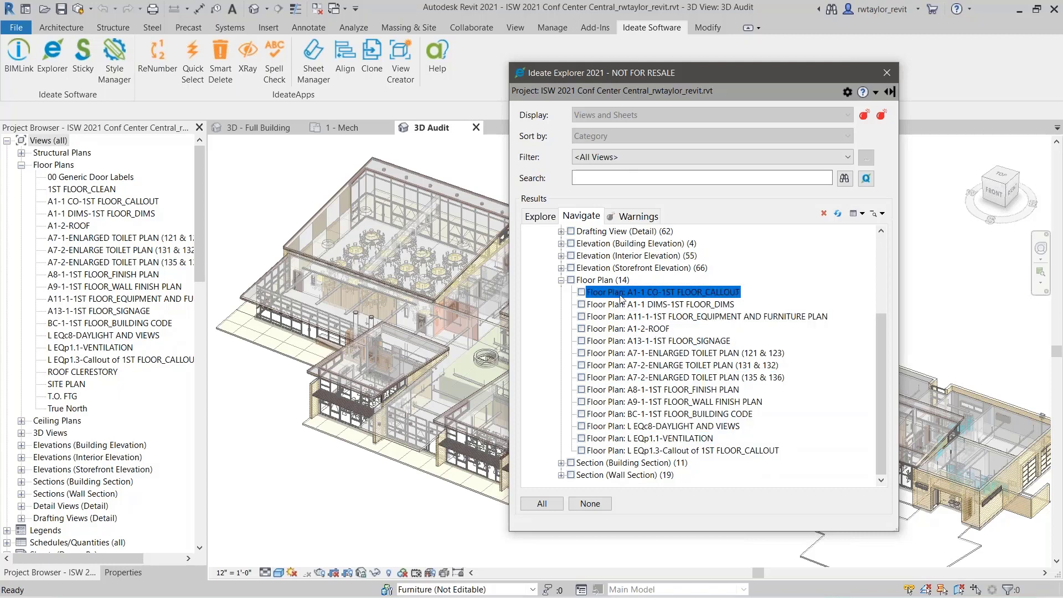
left_click(888, 73)
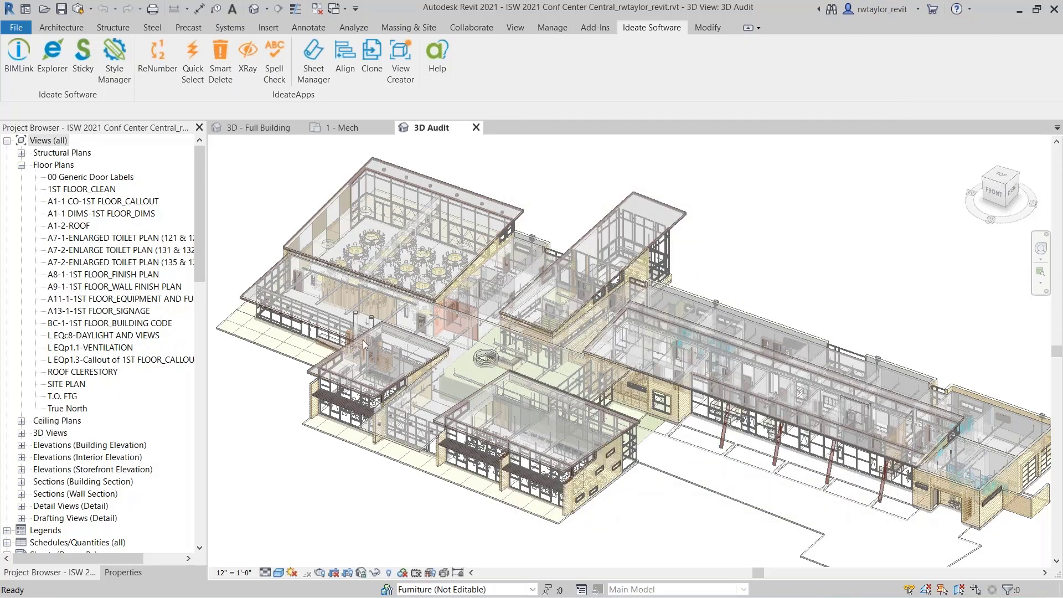
Step: Switch to the HVAC_Hospital 2021 model's 3D - Full Building view and look closer at the building
left_click(247, 128)
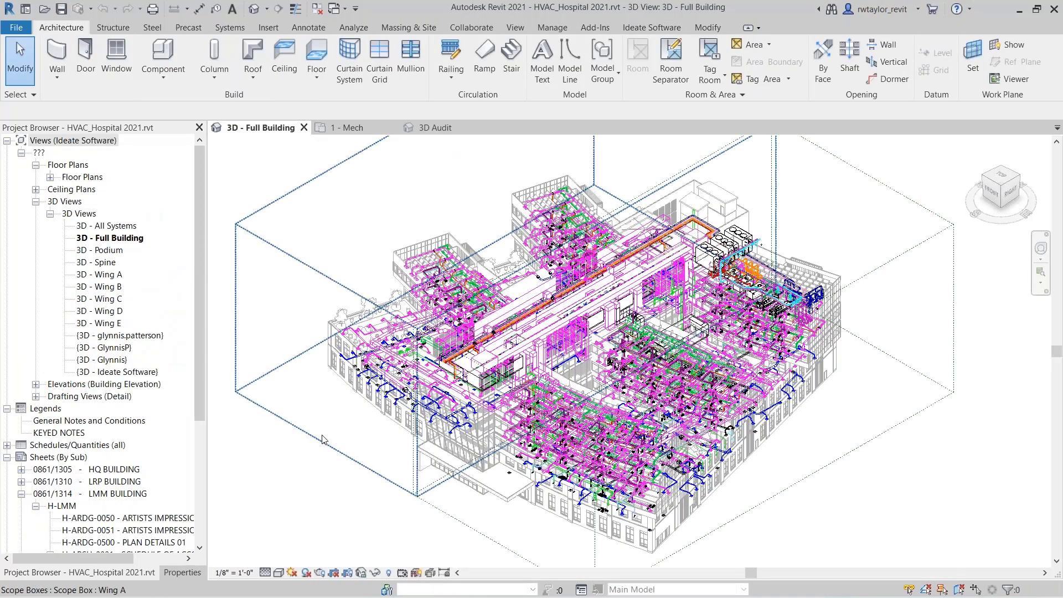
middle_click_drag(319, 437, 416, 408)
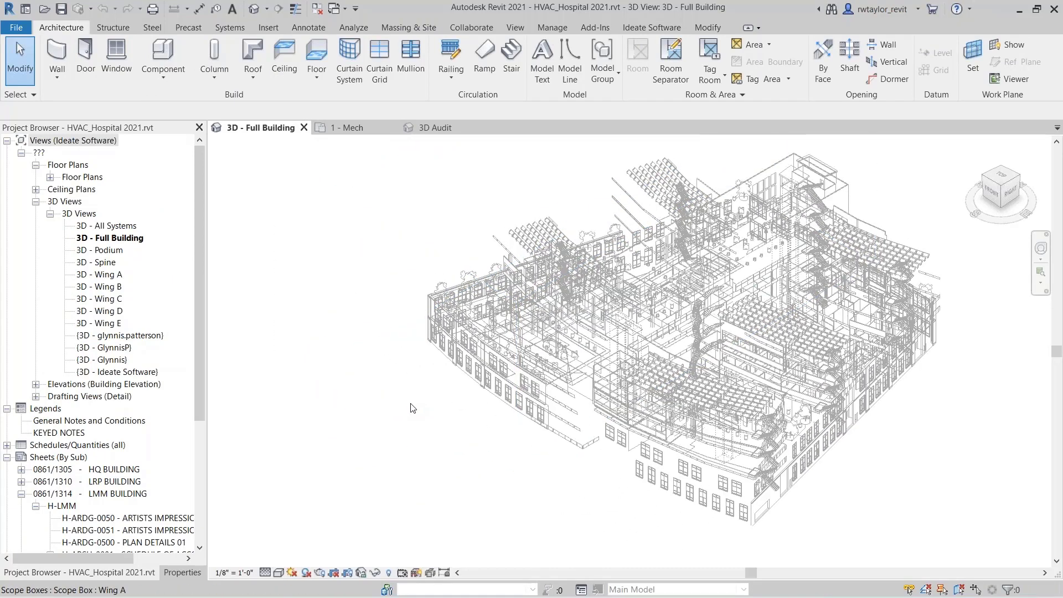
scroll(412, 408, "up", 3)
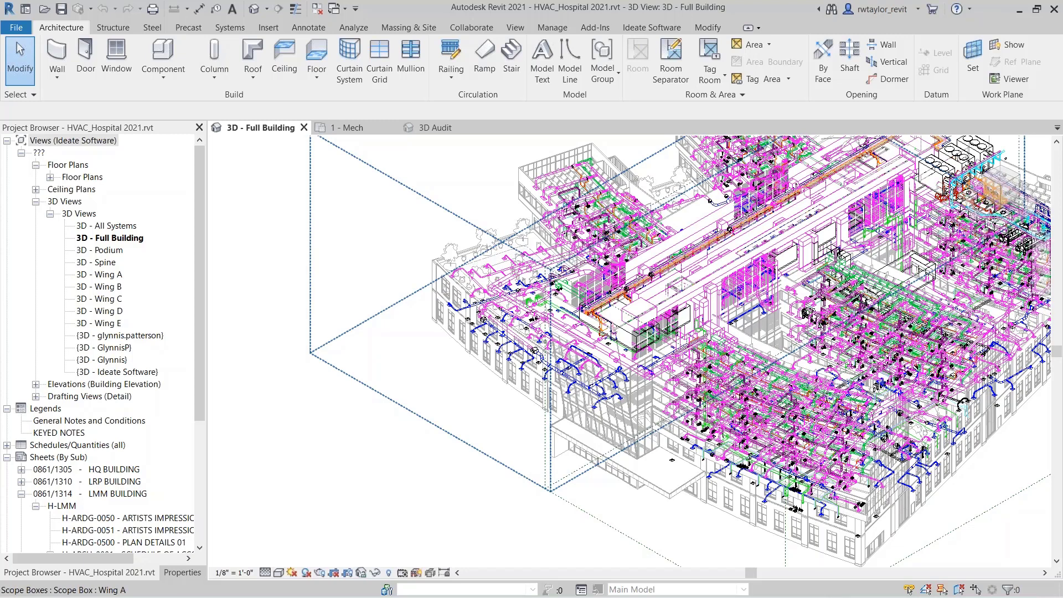
Step: Start Ideate BIMLink, open the QC-Space-Rename link's properties and enlarge the link editor
left_click(646, 31)
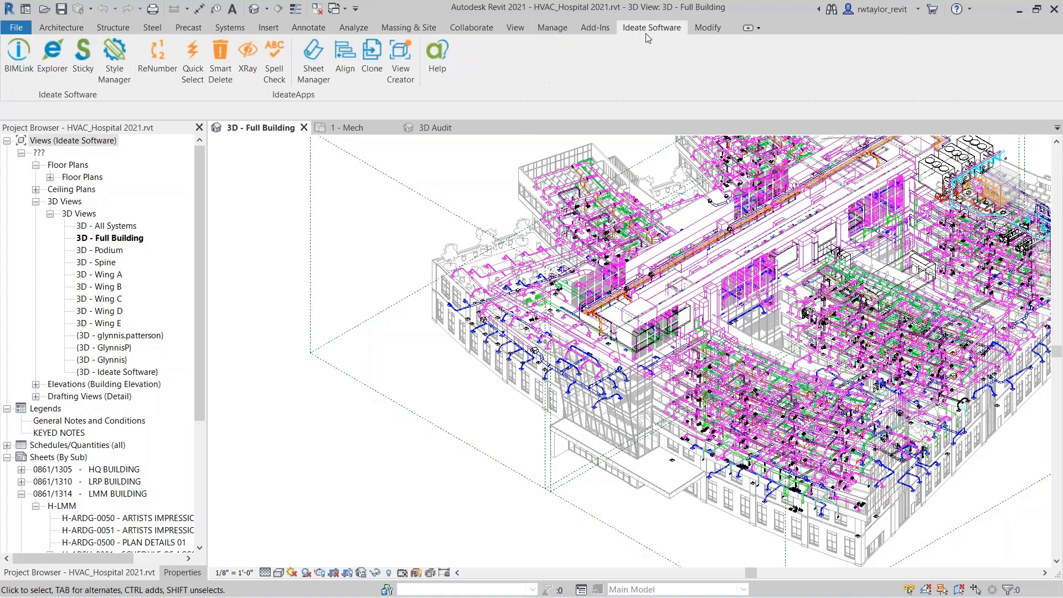
left_click(19, 65)
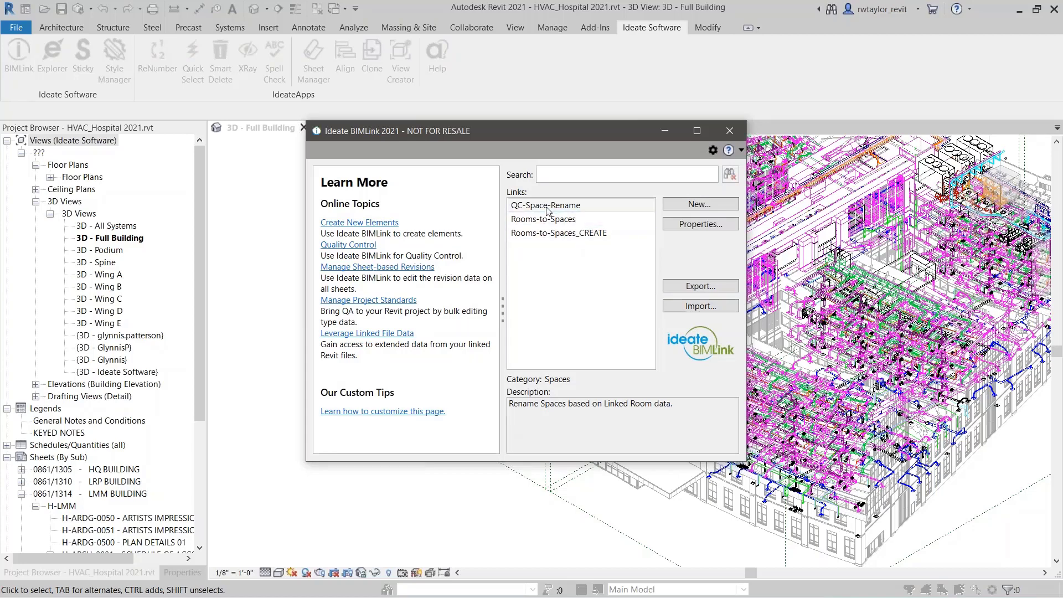
left_click(709, 224)
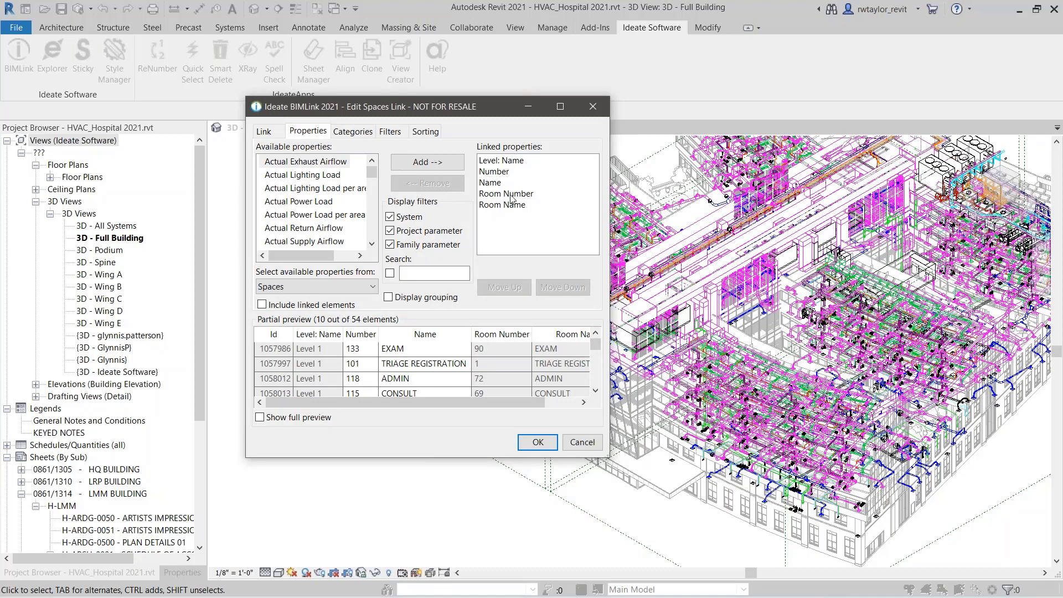
left_click_drag(682, 490, 773, 516)
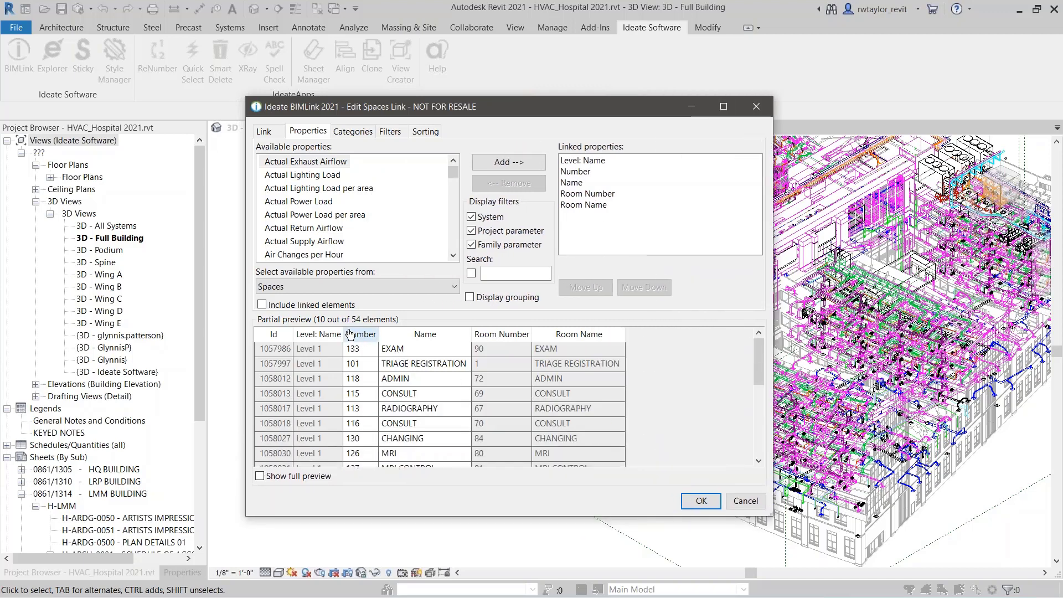
Step: Try including linked elements in the spaces link and view the available property sources
left_click(262, 304)
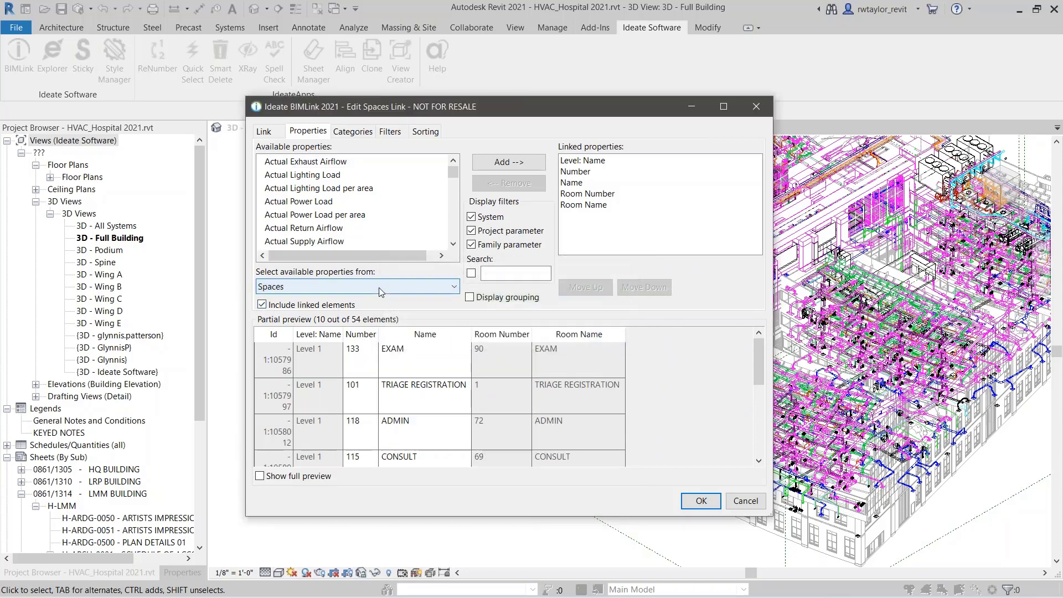
left_click(380, 288)
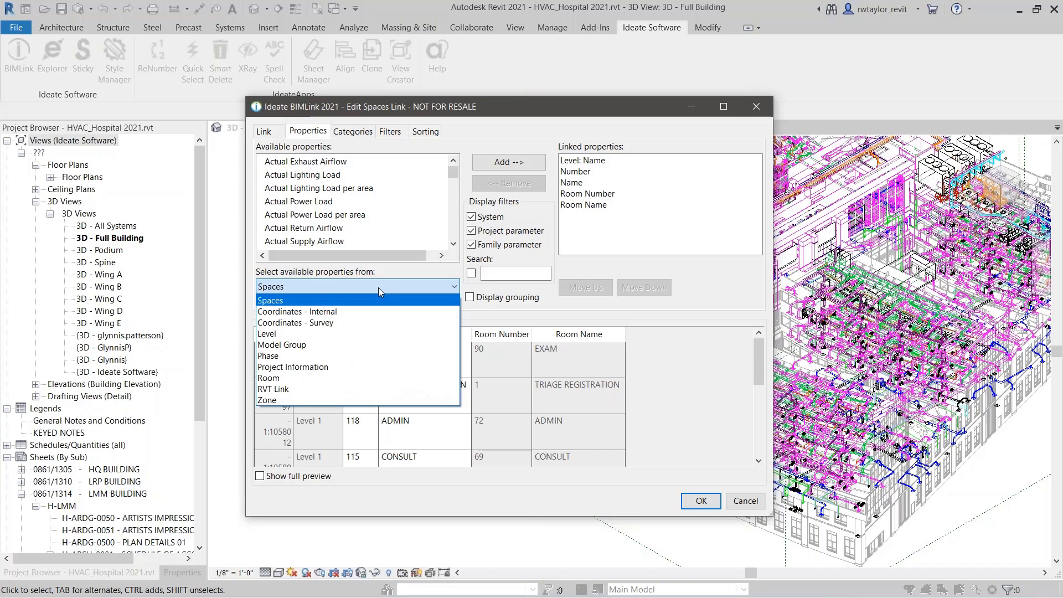
left_click(377, 287)
left_click(262, 305)
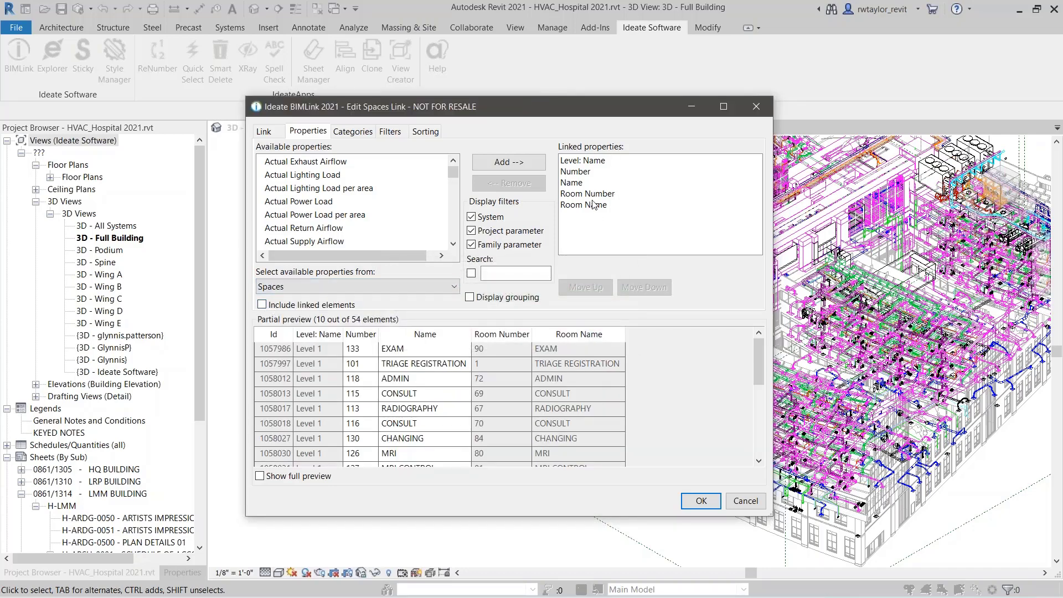
Step: Accept the link settings, export the link as QC-Space-Rename.xlsx and open the workbook in Excel
left_click(700, 502)
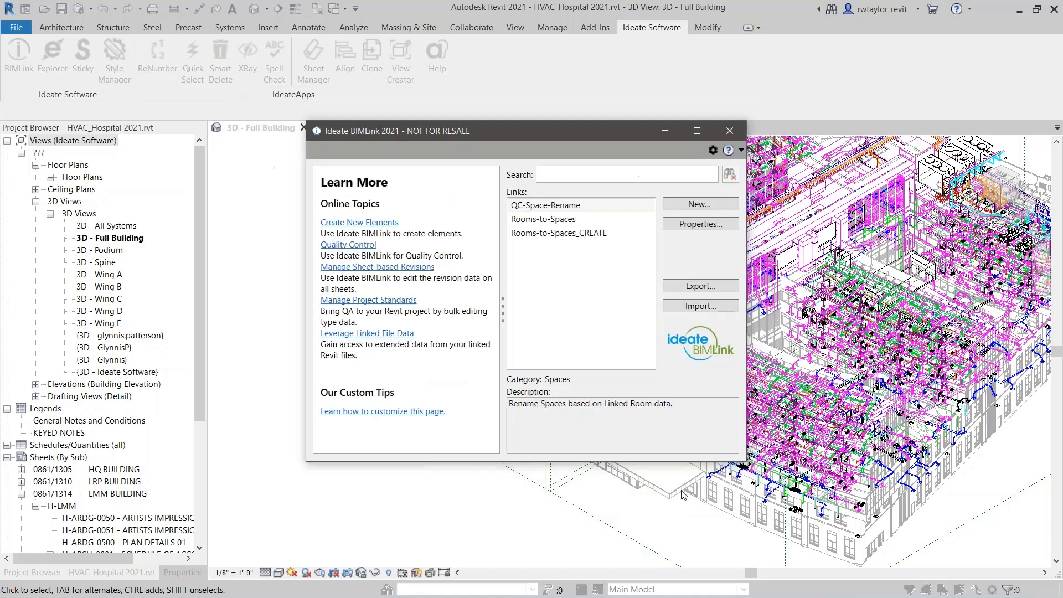
left_click(693, 287)
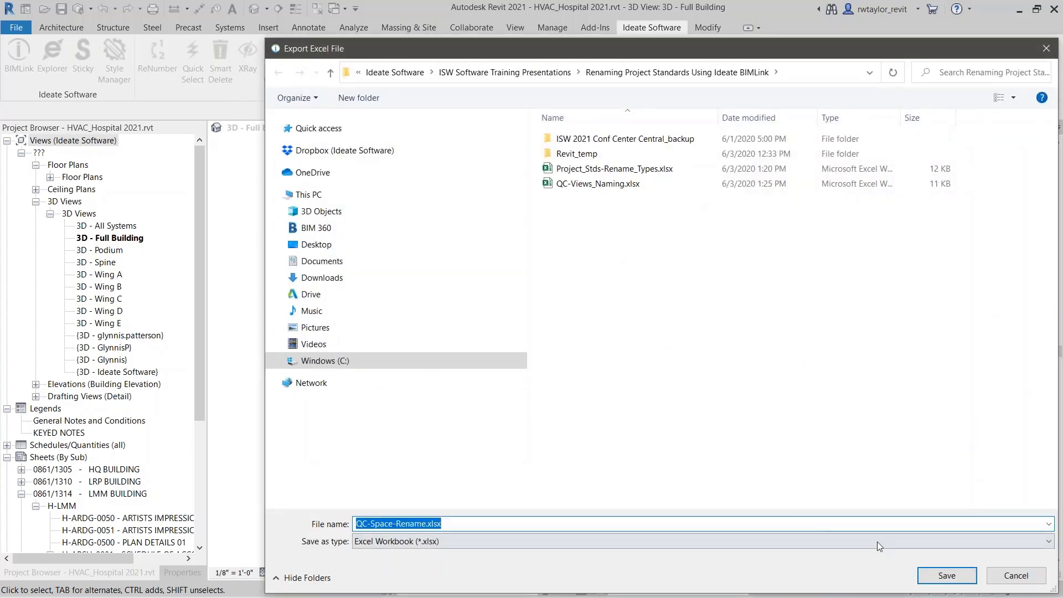
left_click(947, 575)
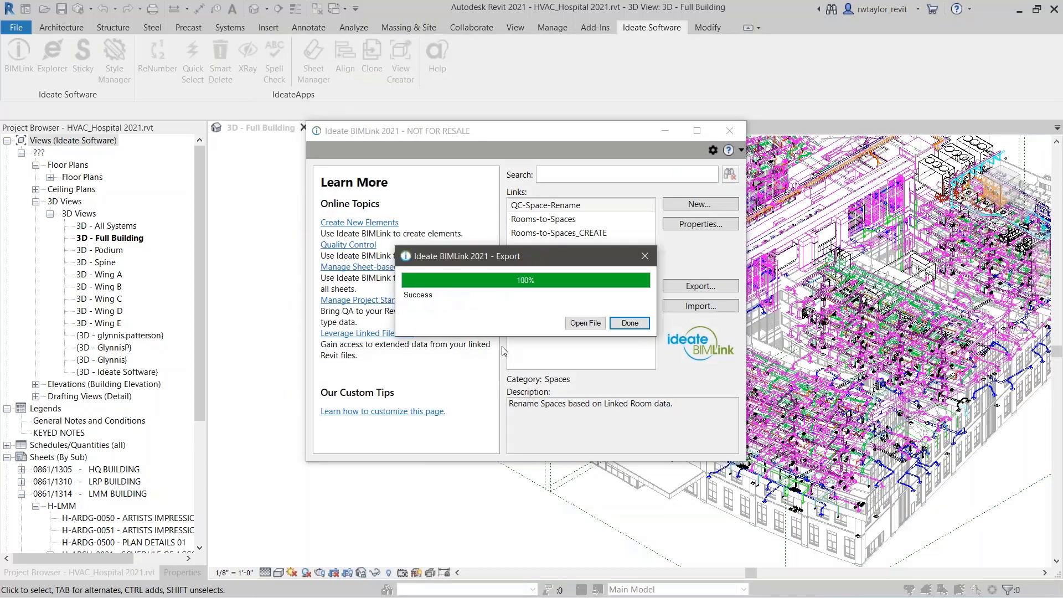
left_click(586, 324)
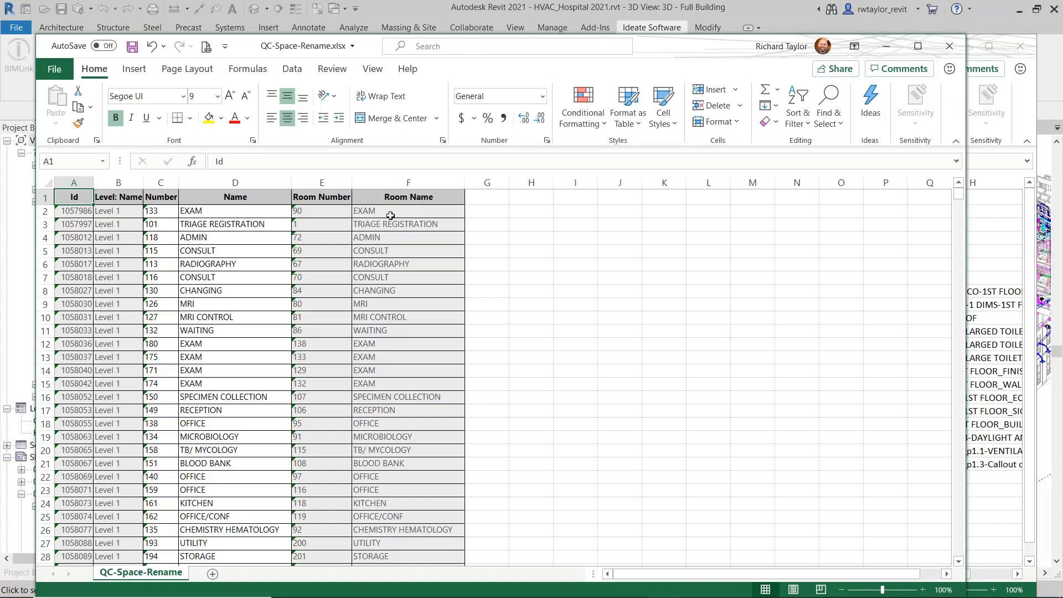
Step: Compare the Room Name column with the Name column in the exported spaces sheet
left_click_drag(390, 215, 356, 424)
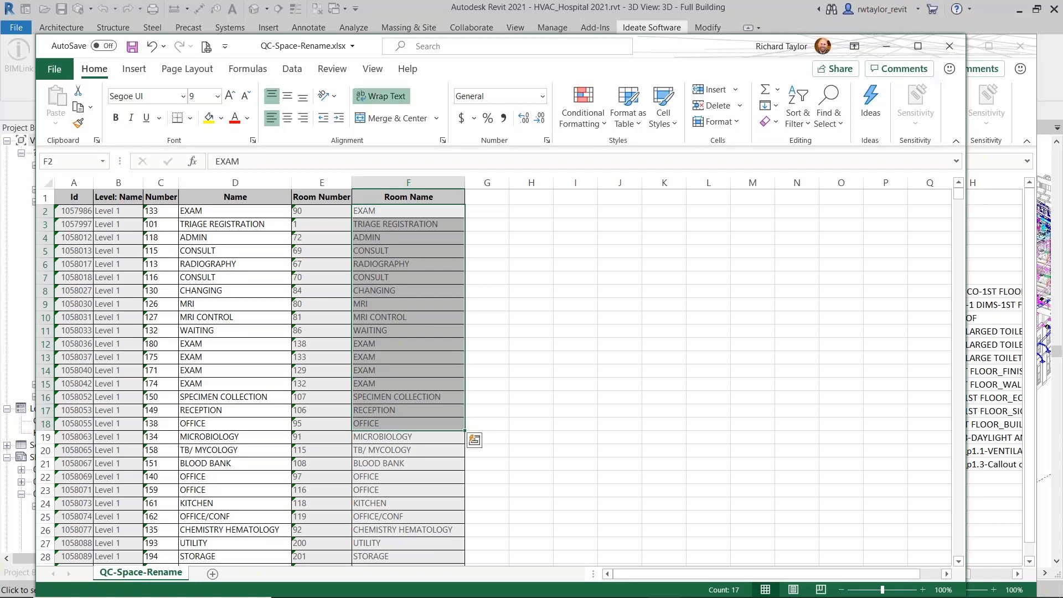
left_click(377, 449)
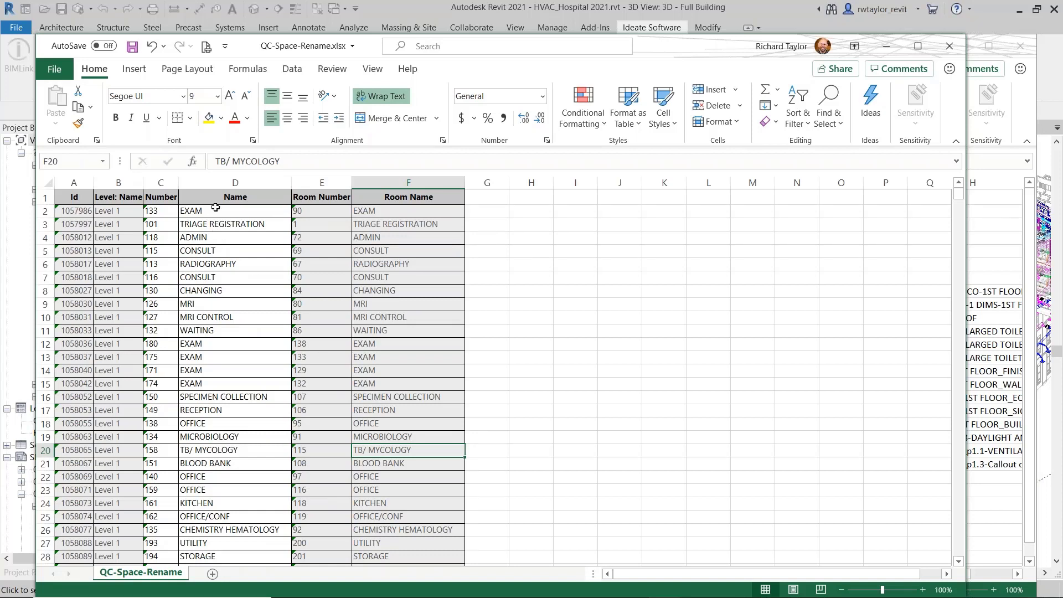
left_click_drag(215, 209, 227, 264)
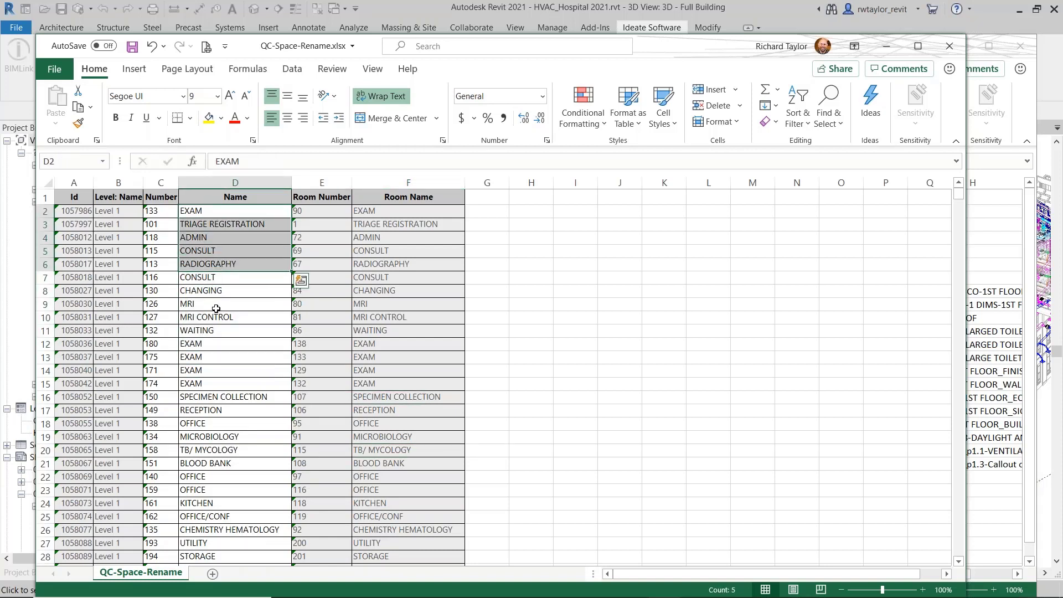
Step: Enter the formula ="SP-"&F2 in cell H2 to prefix the room name with SP-
left_click(480, 212)
left_click(516, 213)
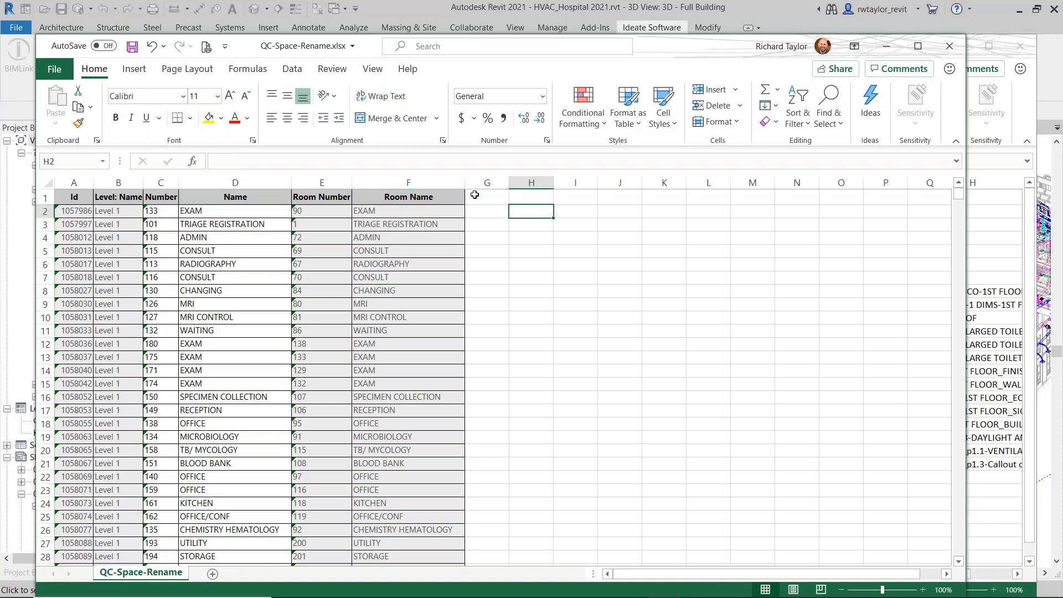
left_click(363, 161)
type("S")
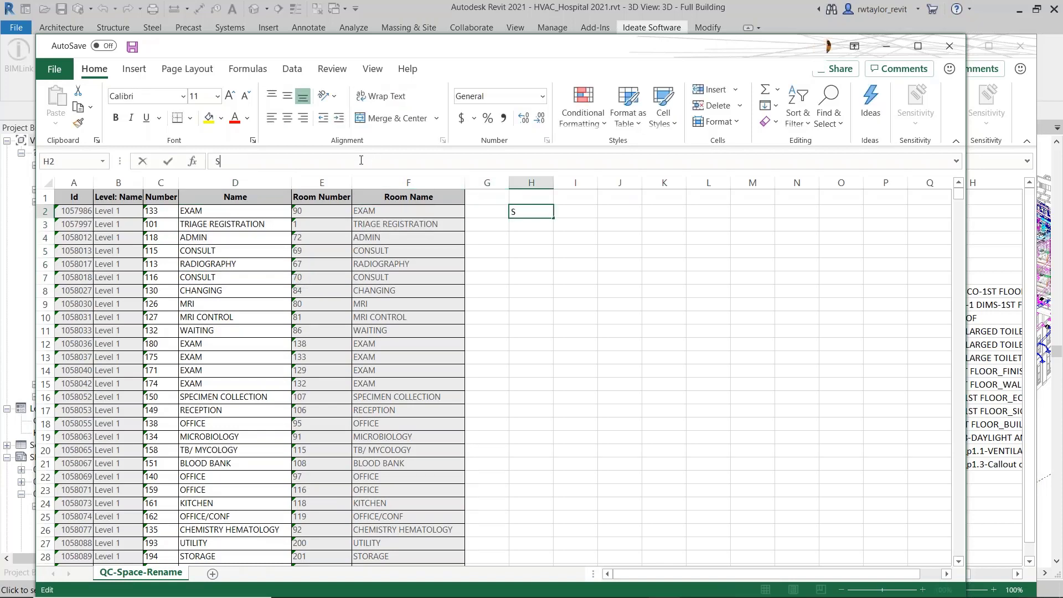
key("BackSpace")
type("=")
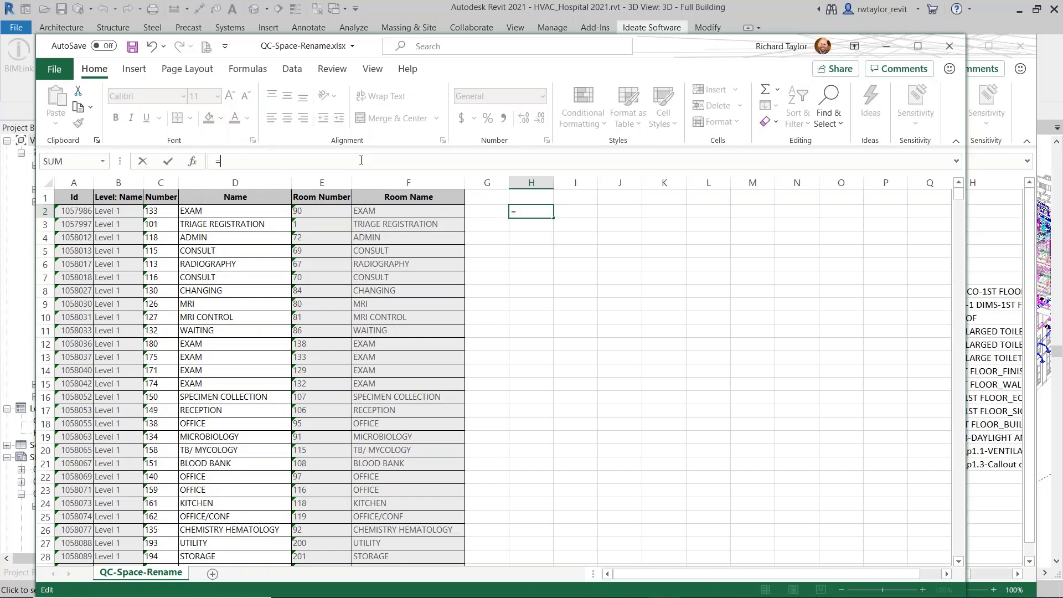
type("\"SP-")
key("Return")
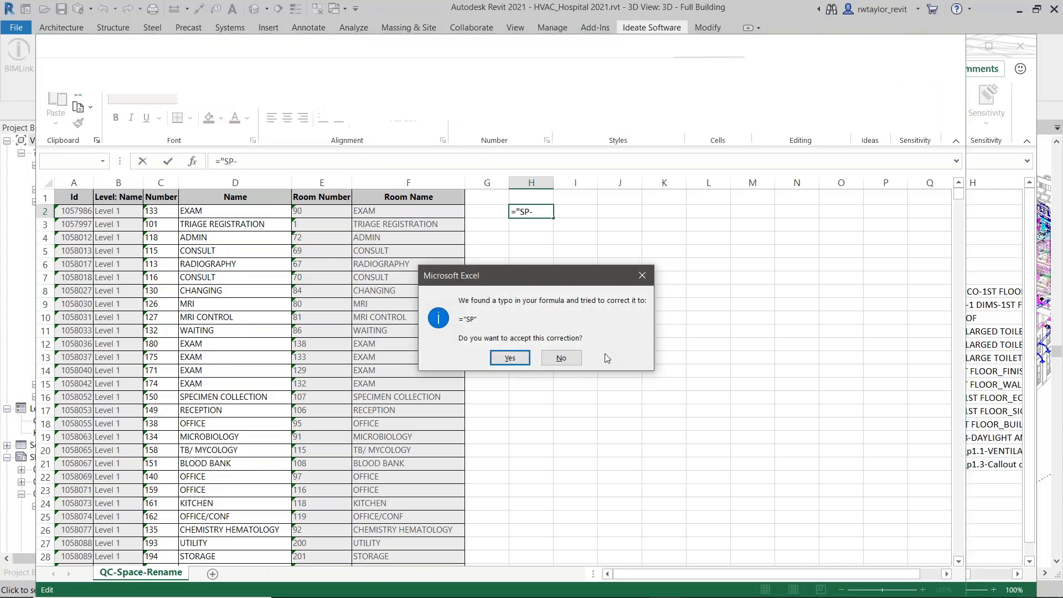
left_click(560, 357)
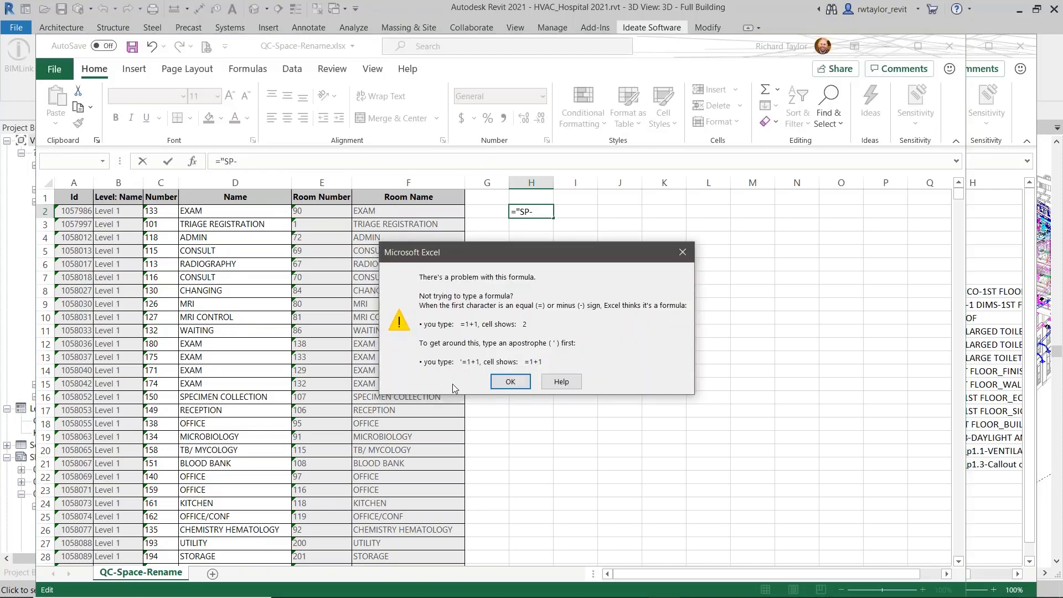
left_click(510, 382)
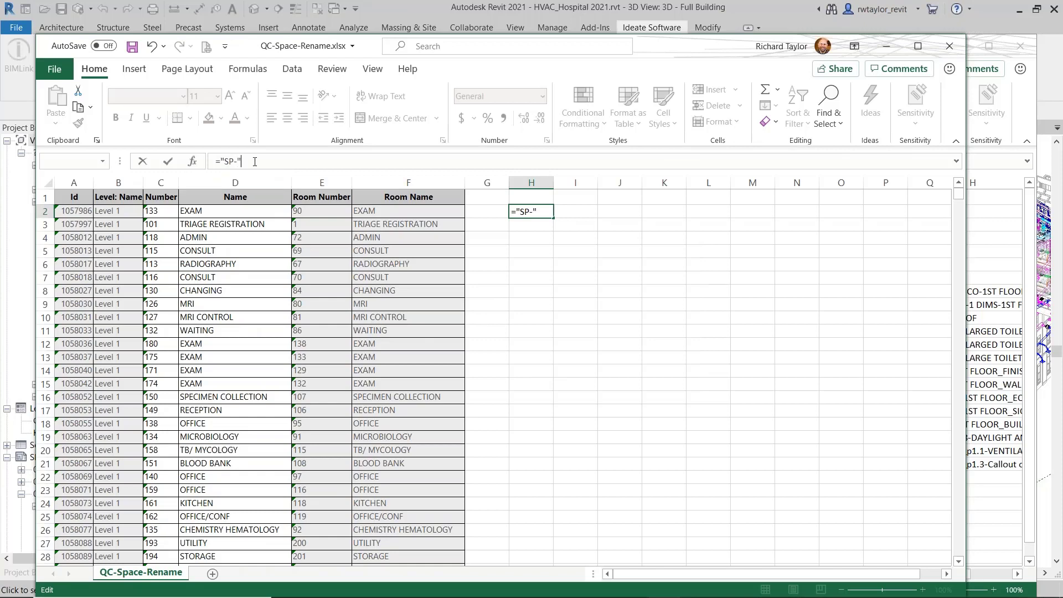
type("\"&f")
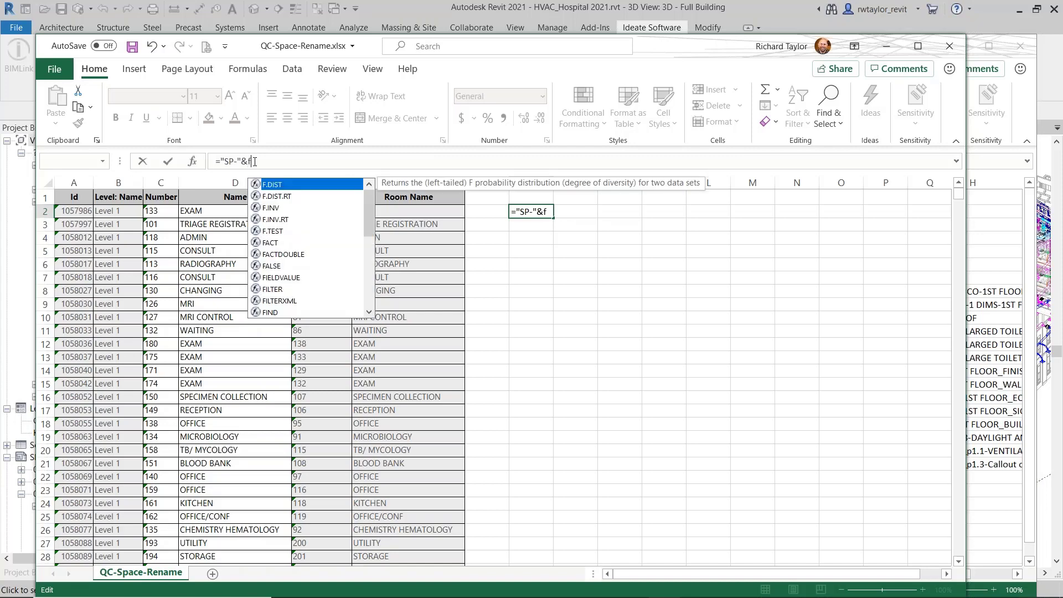
type("2")
key("Return")
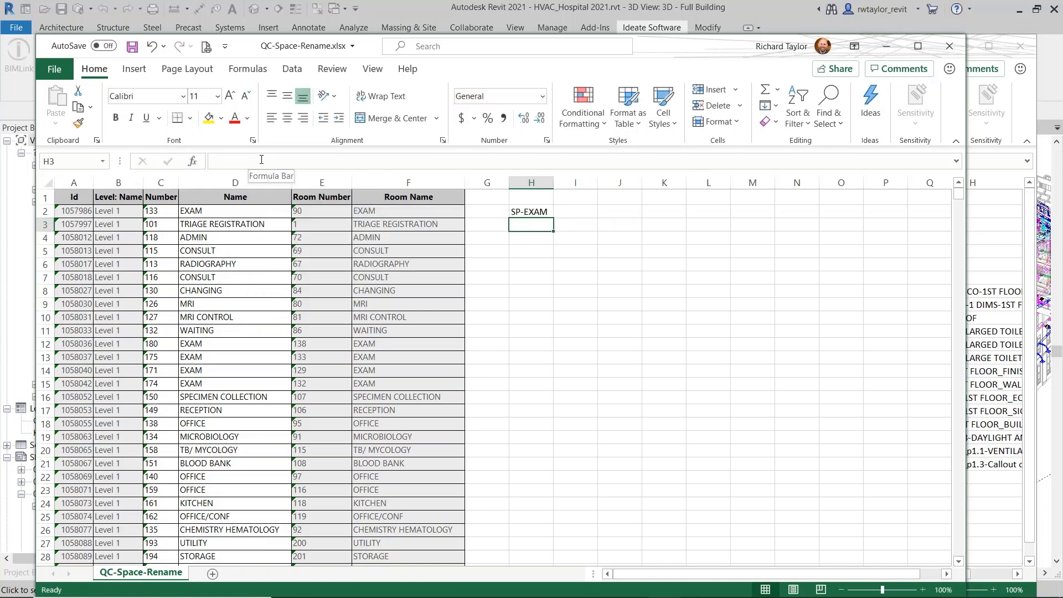
Step: Fill the prefix formula from H2 down to H55 and copy the filled range
left_click(535, 211)
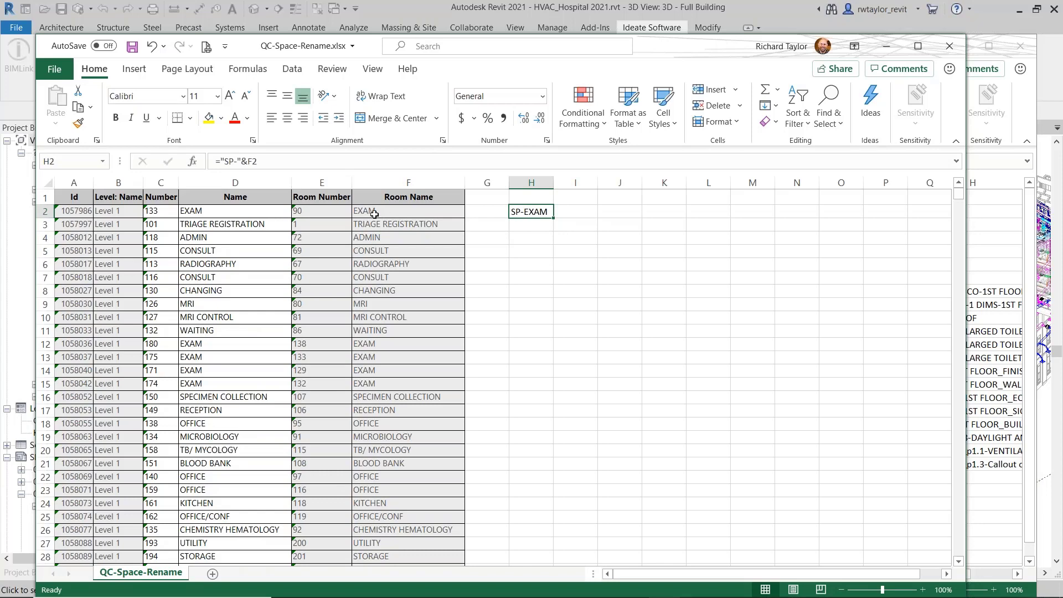
left_click_drag(554, 218, 536, 547)
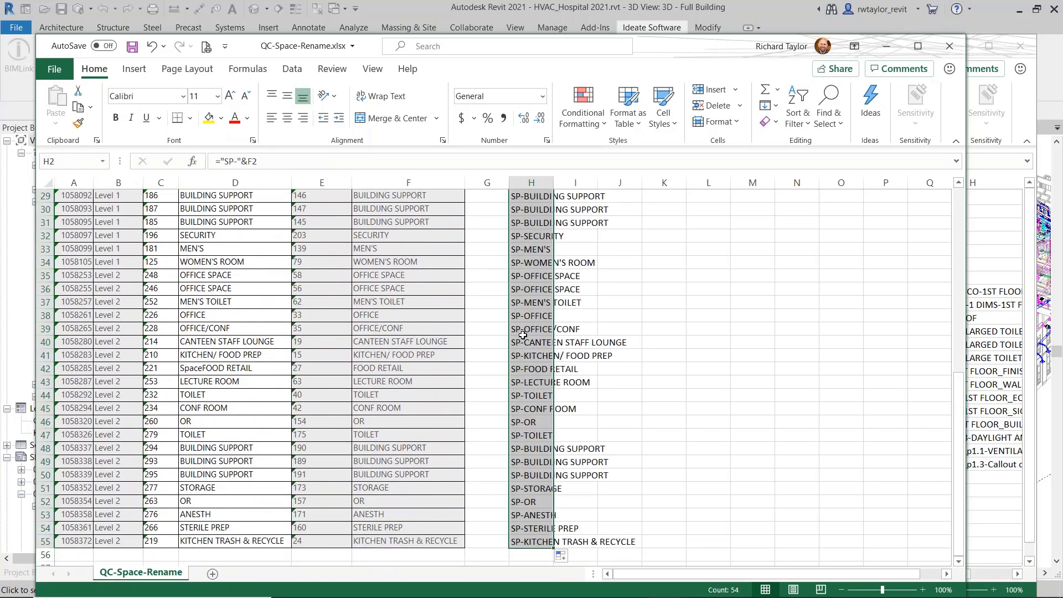
right_click(523, 335)
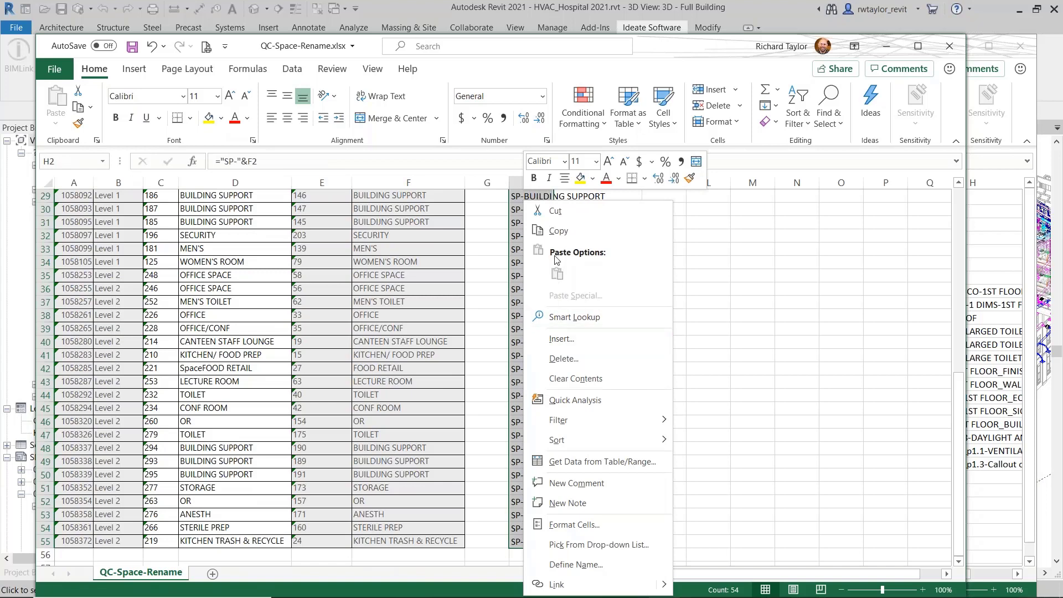
left_click(557, 231)
Step: Widen the Name column, paste the copied names as values starting at D2 and save the workbook
scroll(399, 276, "up", 9)
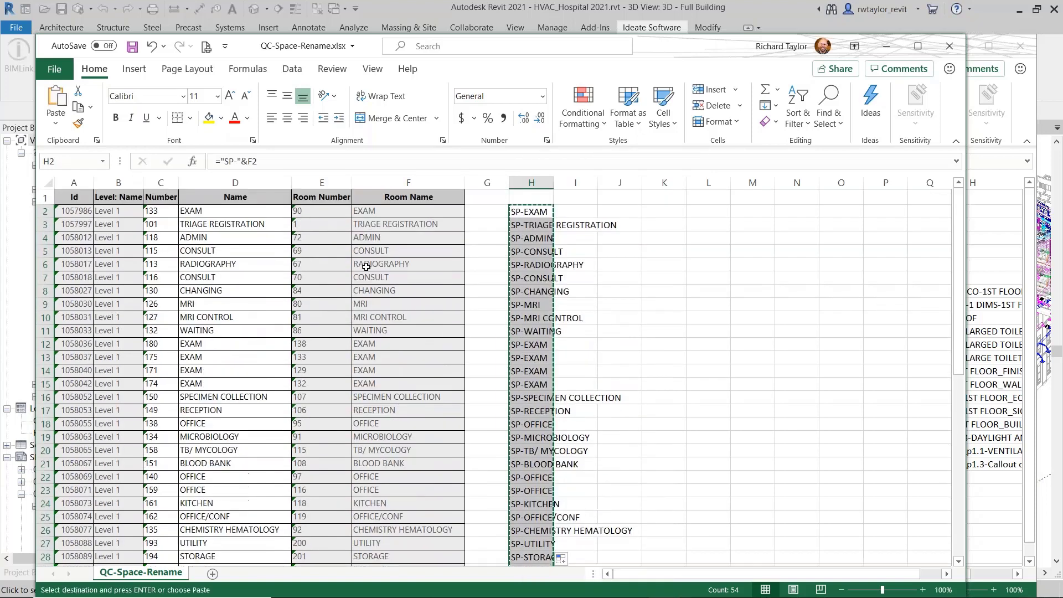
left_click_drag(296, 182, 366, 182)
left_click(220, 217)
right_click(222, 215)
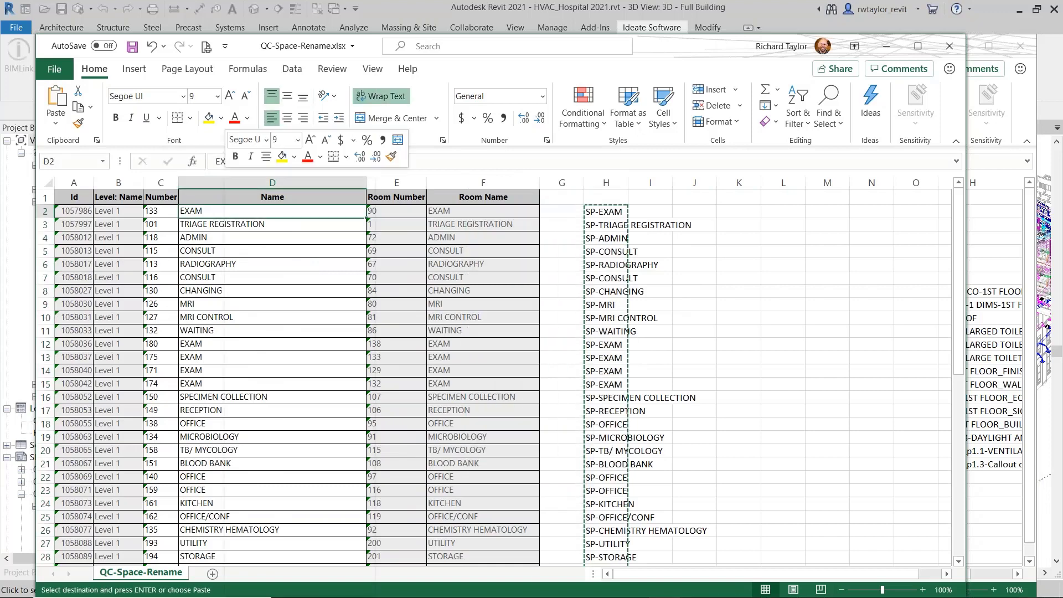
left_click(280, 252)
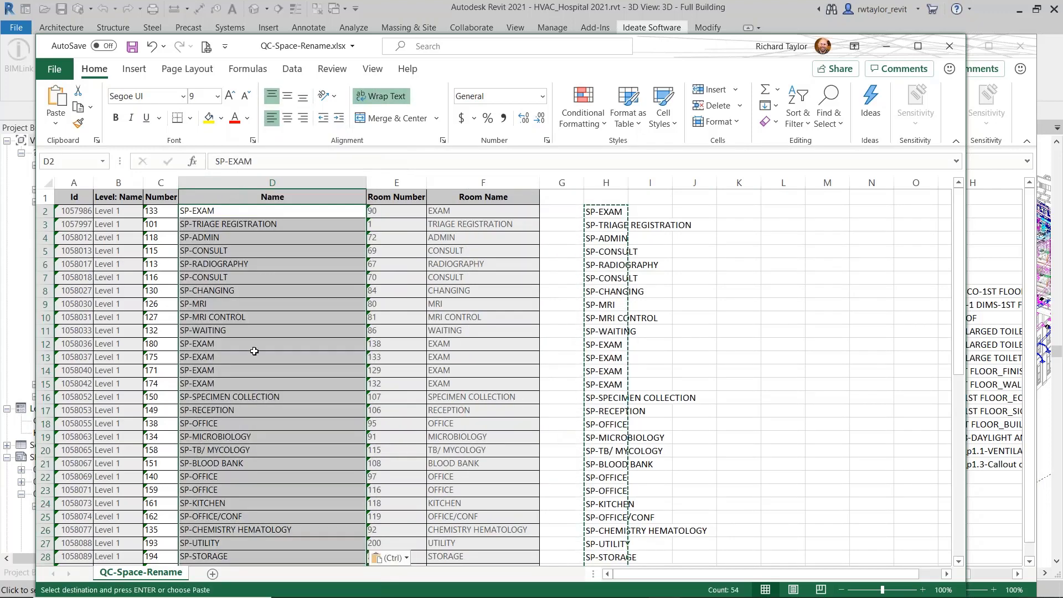
left_click(131, 46)
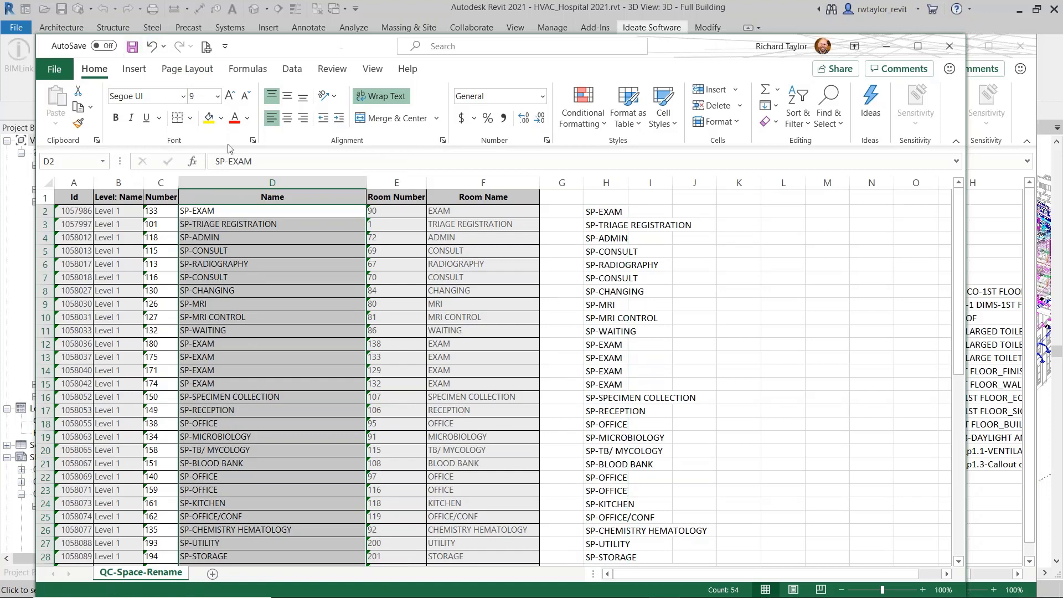
Step: Switch to Revit, import QC-Space-Rename.xlsx through the QC-Space-Rename link and close BIMLink
key("alt+Tab")
key("Tab")
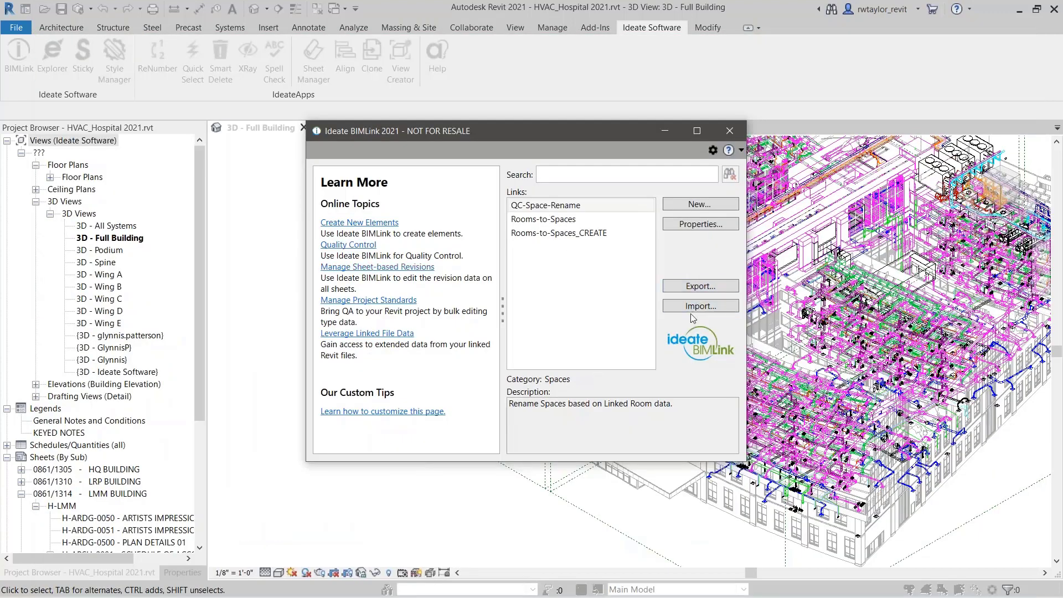
left_click(690, 306)
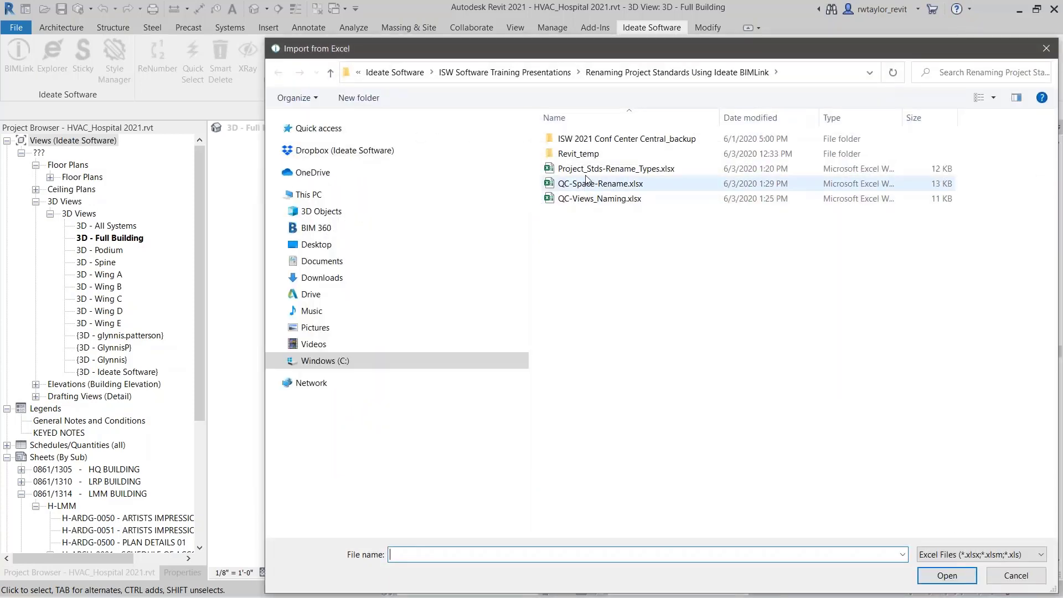
left_click(604, 183)
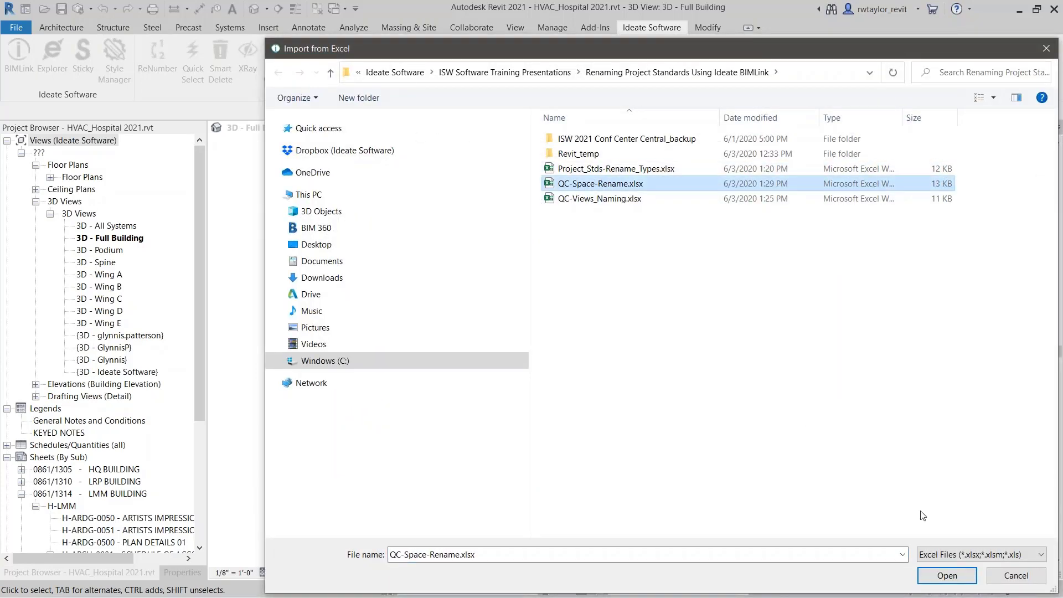
left_click(946, 575)
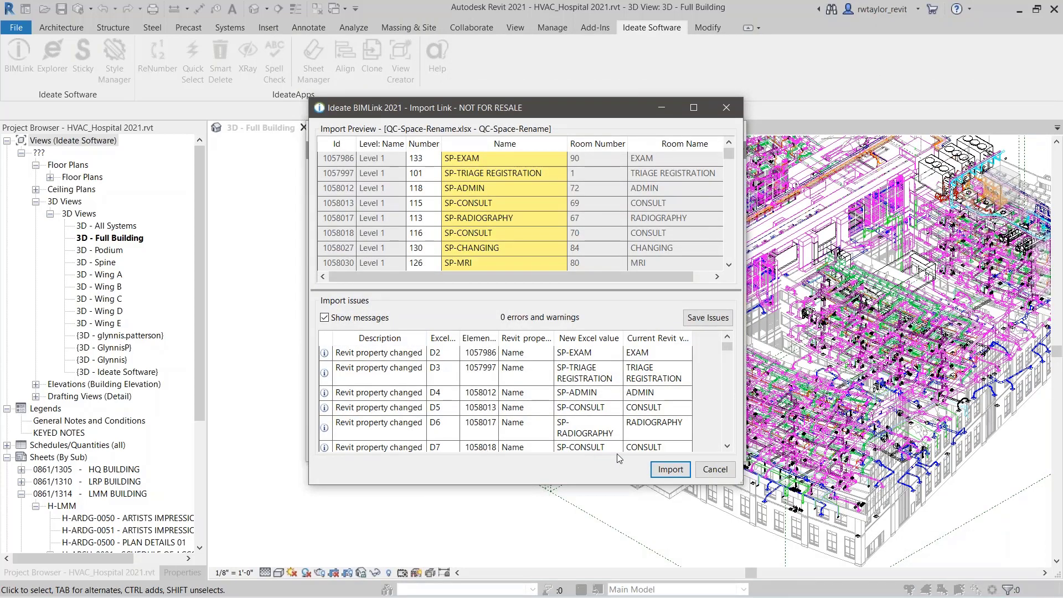
left_click(664, 472)
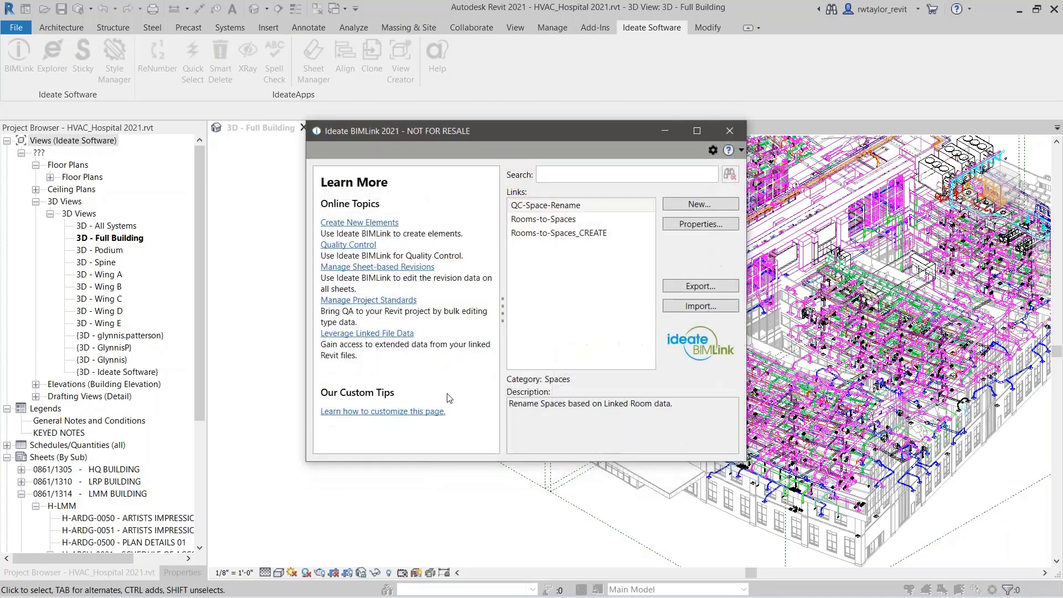
left_click(730, 131)
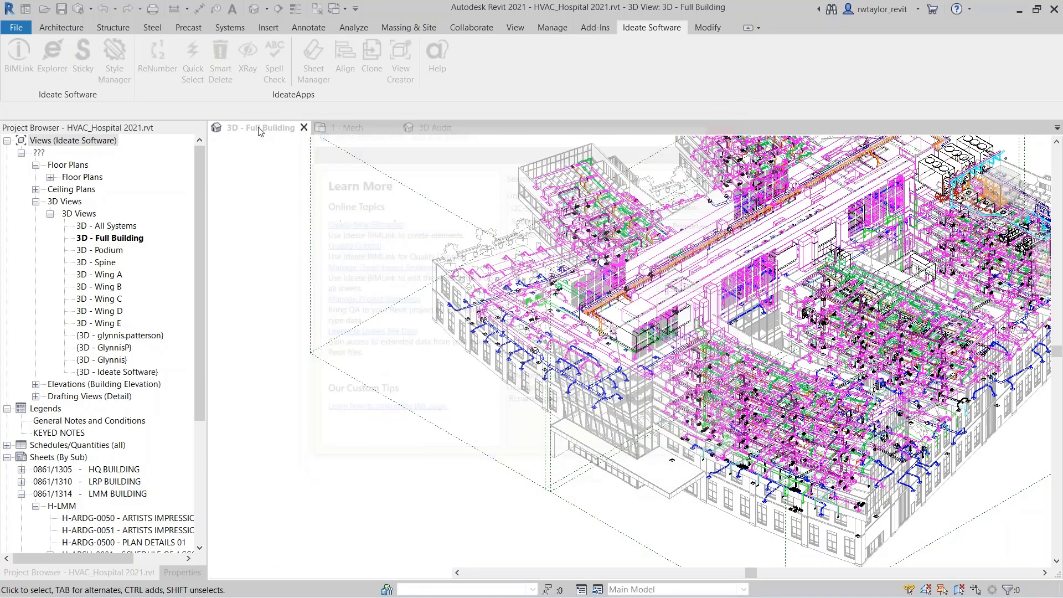
Step: Switch to the 1 - Mech floor plan and check the space tags around rooms 185 to 187
left_click(347, 132)
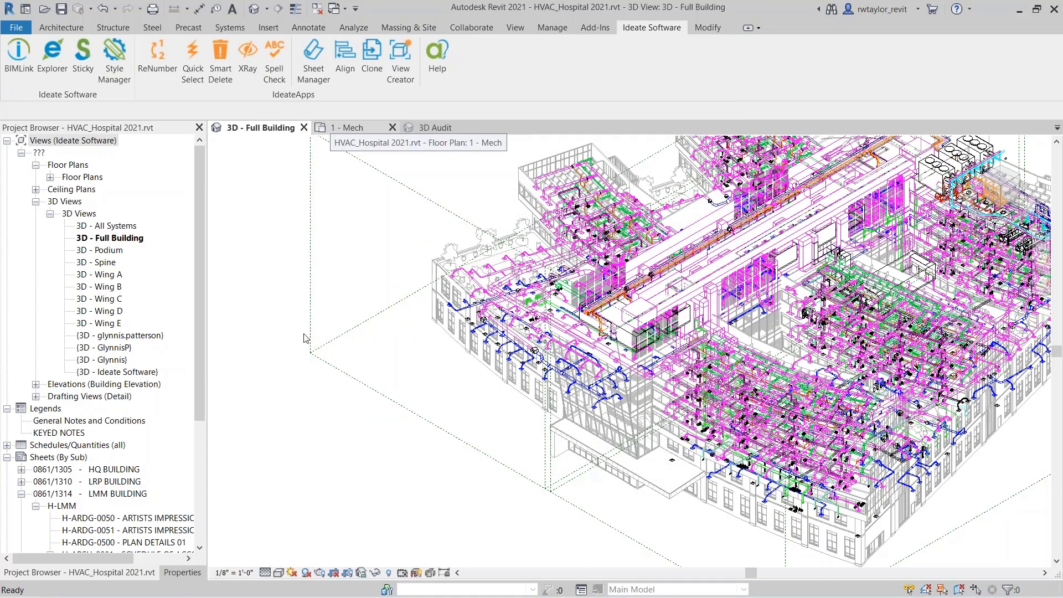
scroll(464, 369, "up", 1)
middle_click_drag(453, 376, 432, 271)
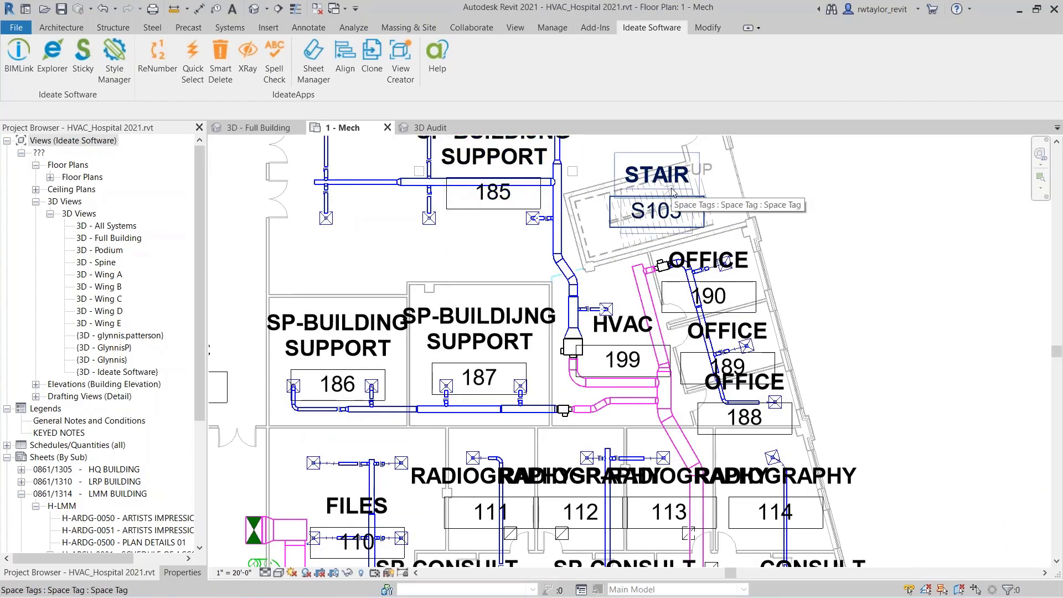
Step: Review the property filters of the QC-Space-Rename link in BIMLink, leave them as they are and close BIMLink
left_click(23, 72)
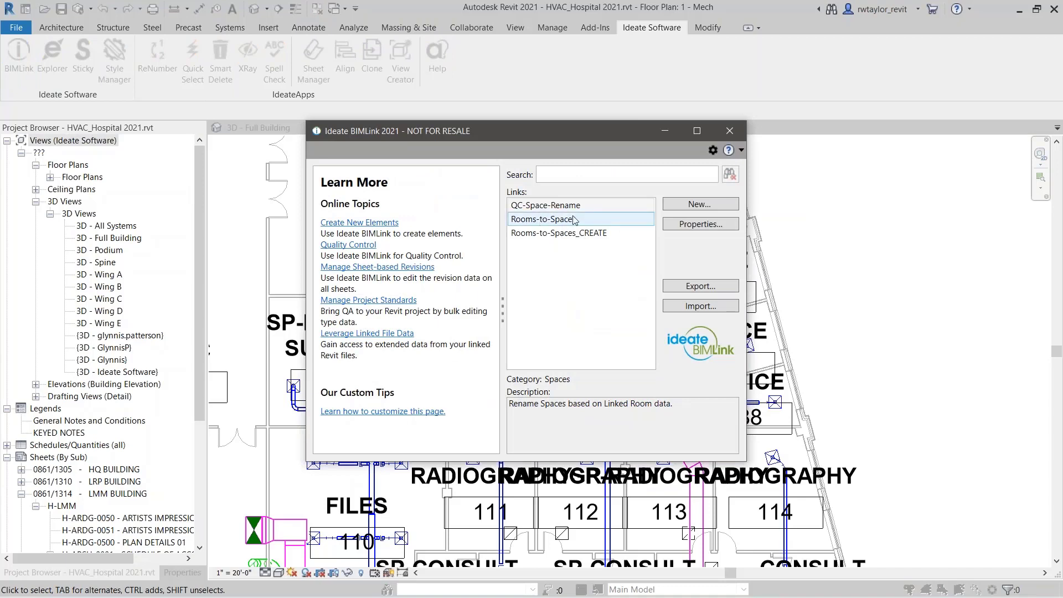
left_click(553, 208)
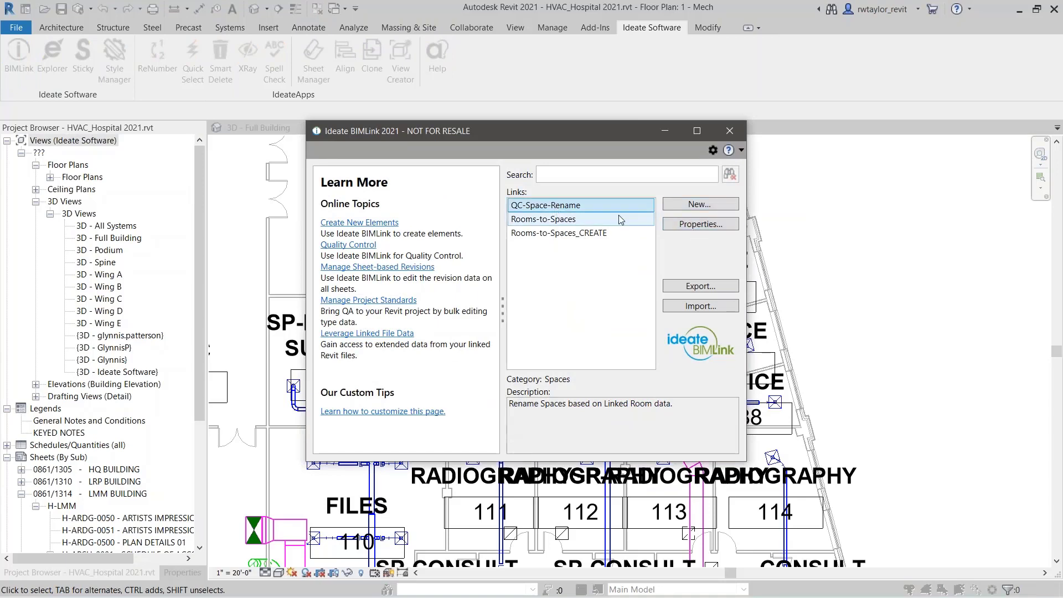
left_click(694, 224)
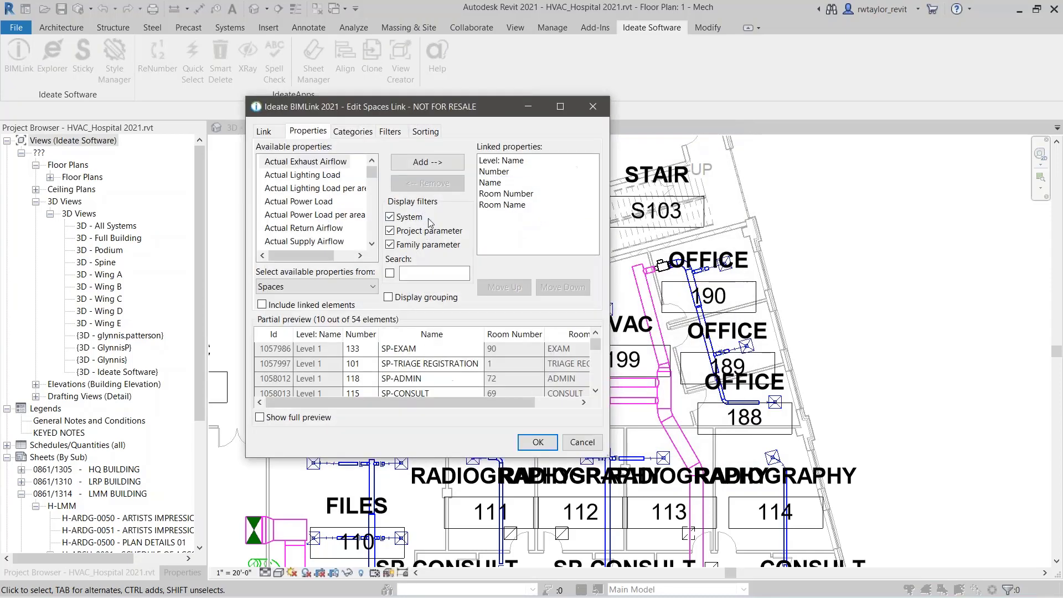
left_click(390, 133)
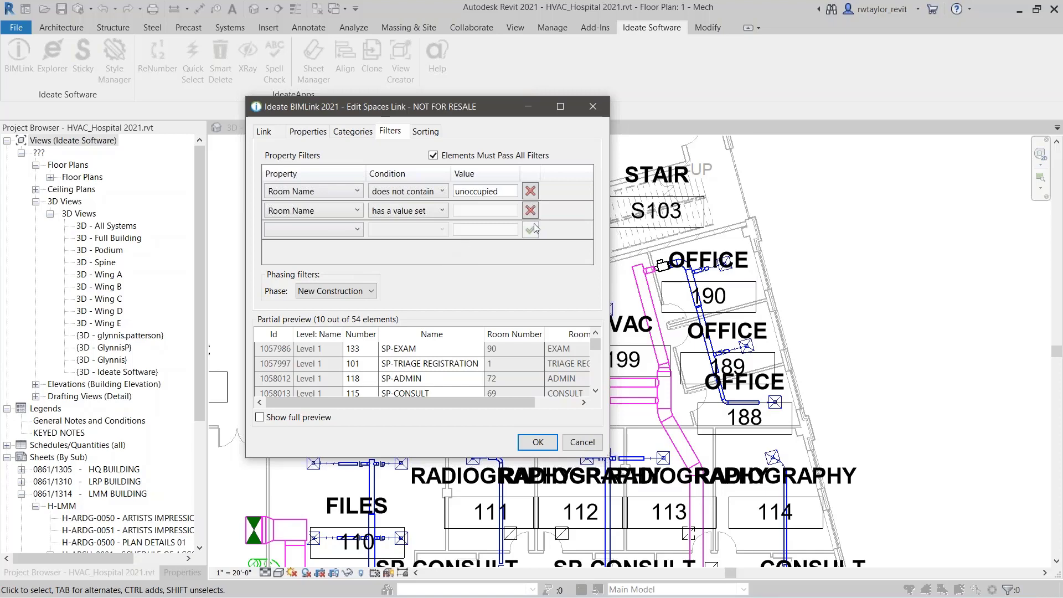
left_click(592, 106)
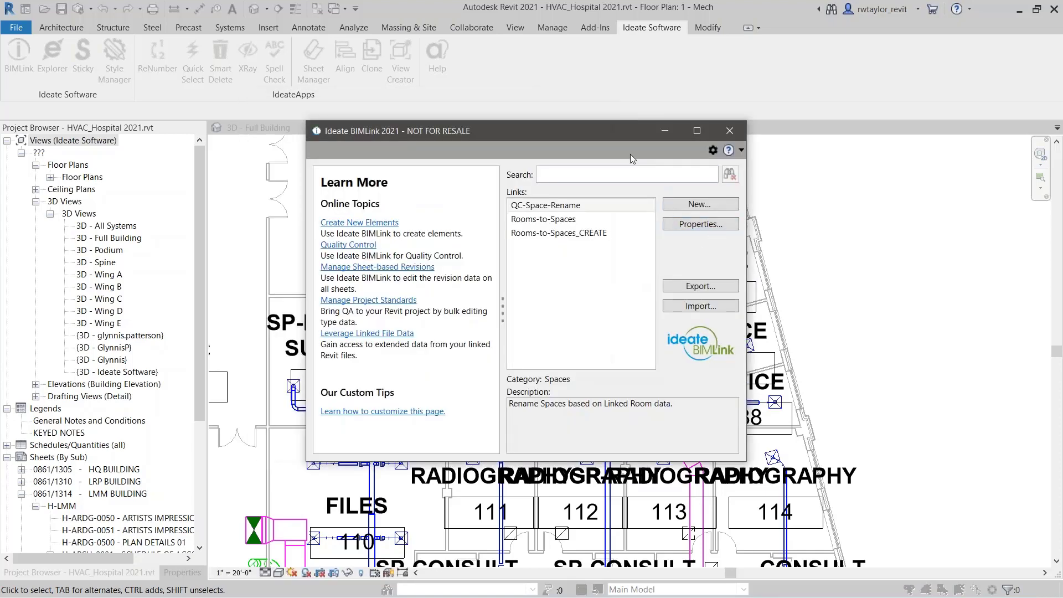
left_click_drag(610, 137, 573, 277)
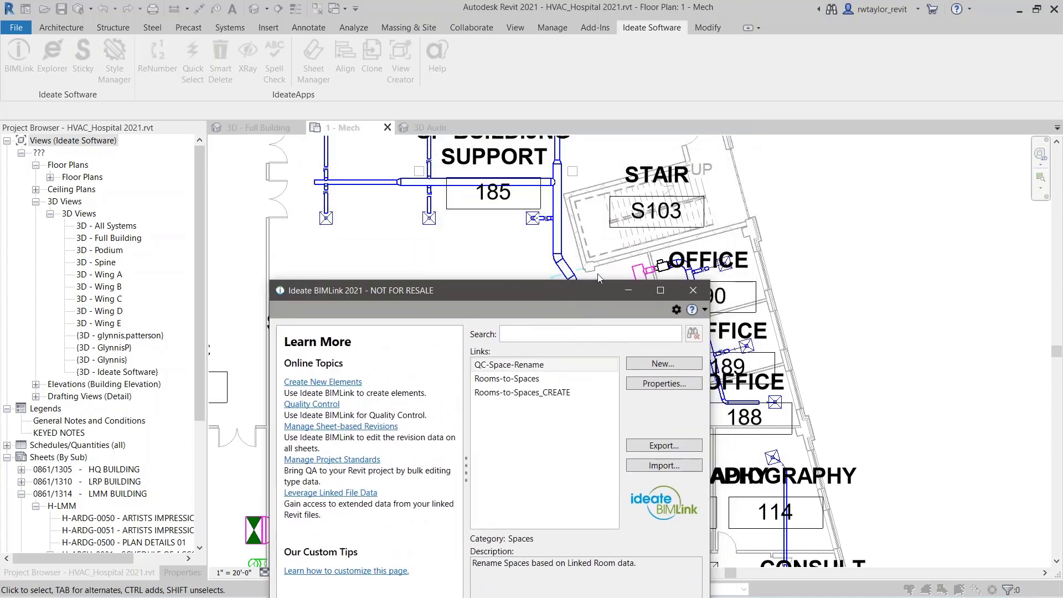
left_click(693, 290)
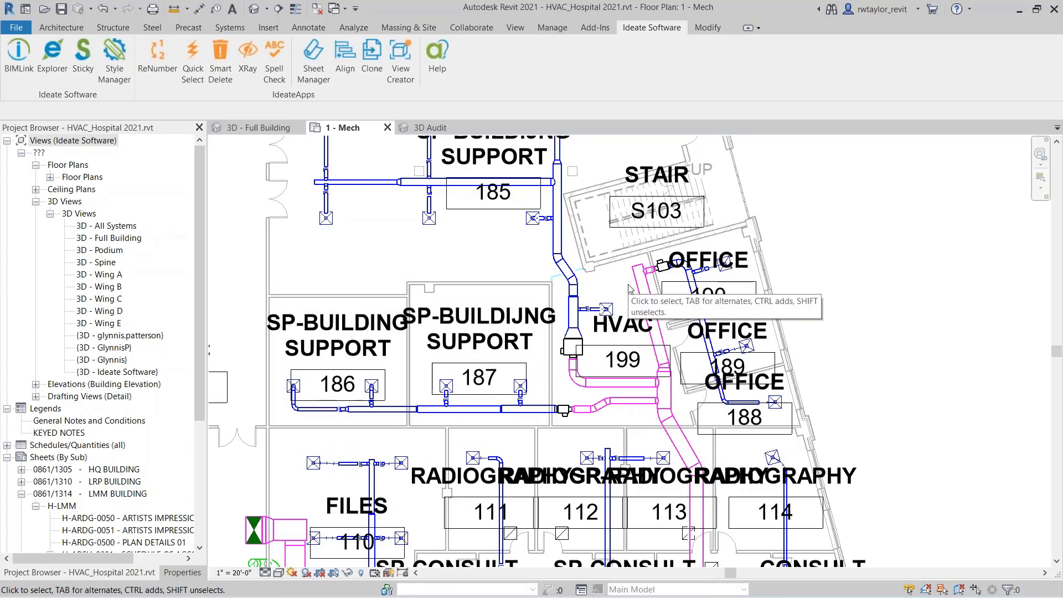
Step: Switch from Revit to the running PowerPoint slide show
key("alt+Tab")
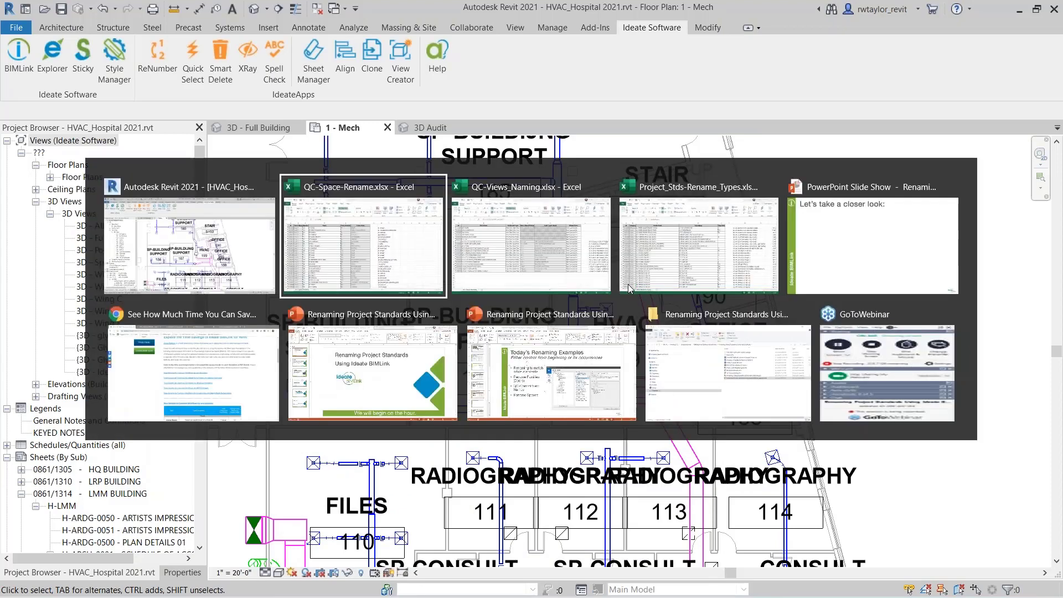
key("alt+Tab")
key("alt+Tab")
key("alt+Tab")
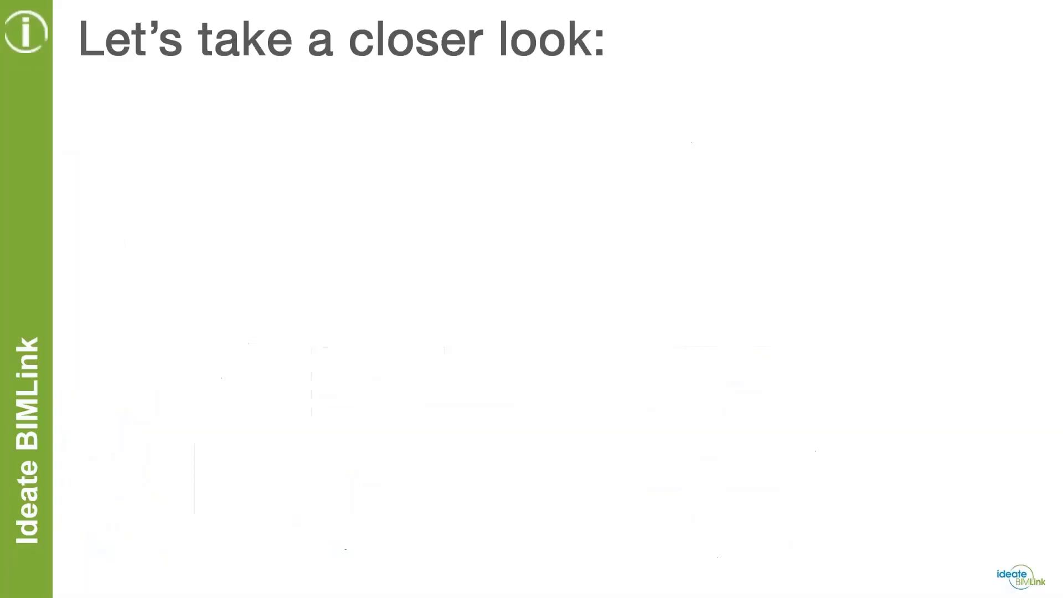